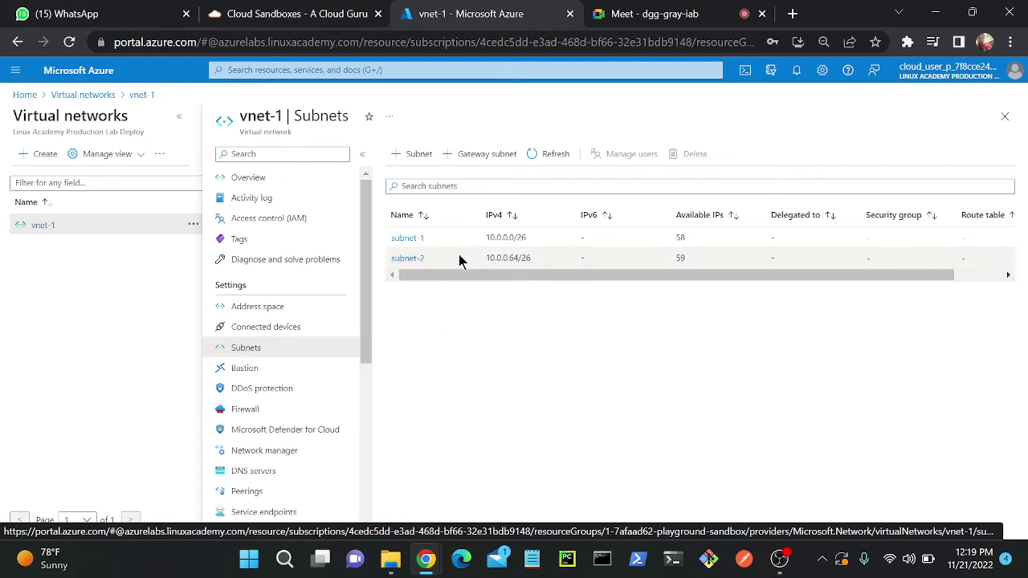
Switch to Paint and draw a black-outlined rectangle in the upper middle of the blank canvas
left_click(289, 562)
type("paint")
key("Return")
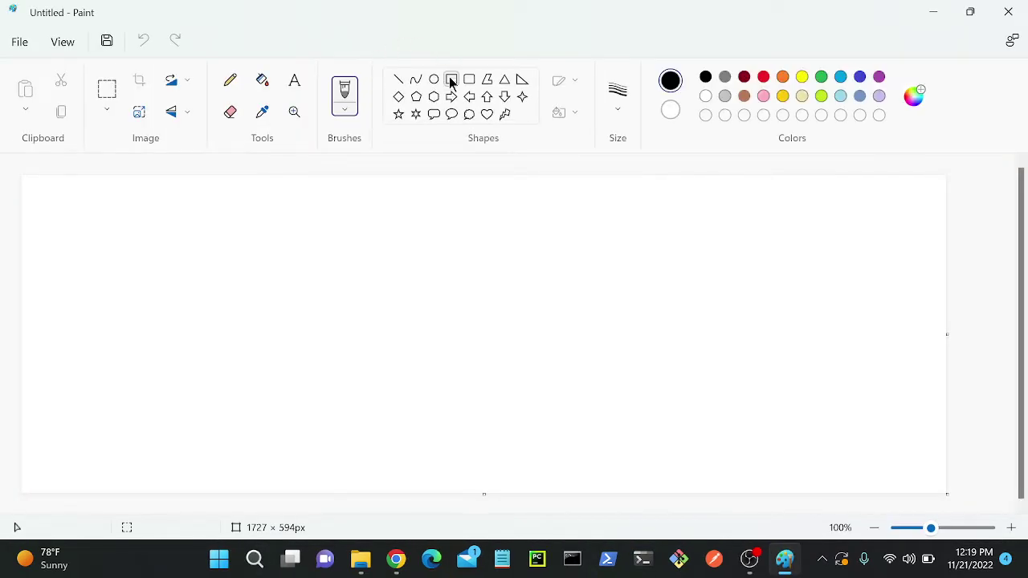
left_click(450, 78)
left_click_drag(395, 232, 572, 281)
left_click(303, 215)
Add the text "load balancer" inside the rectangle
left_click(294, 80)
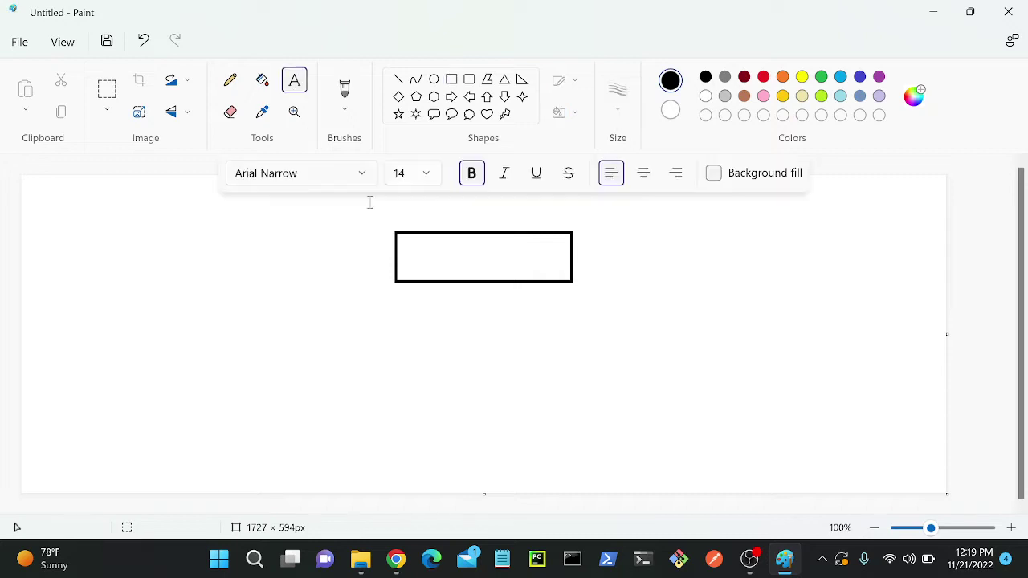
left_click(445, 254)
type("load")
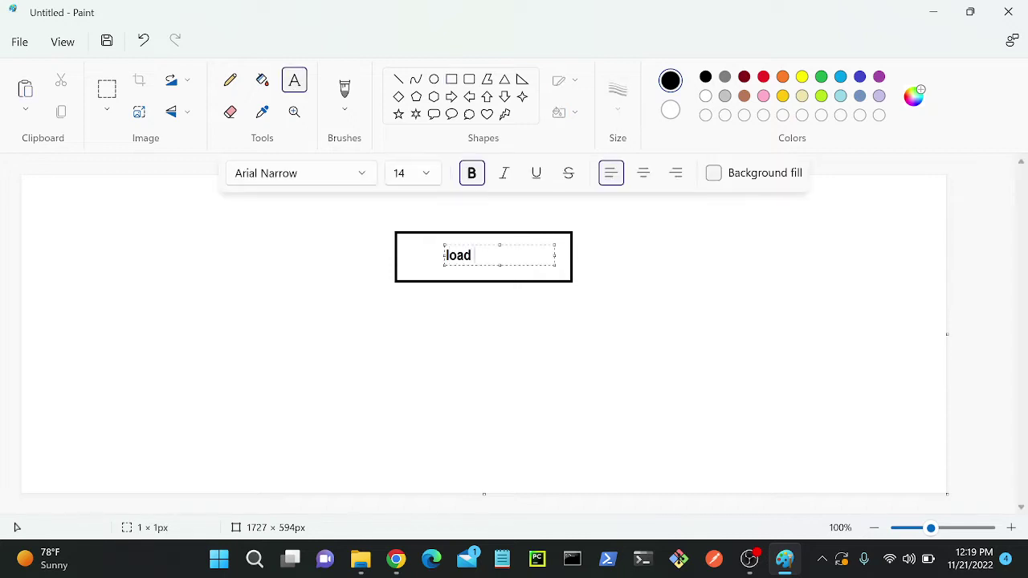
type(" balancer")
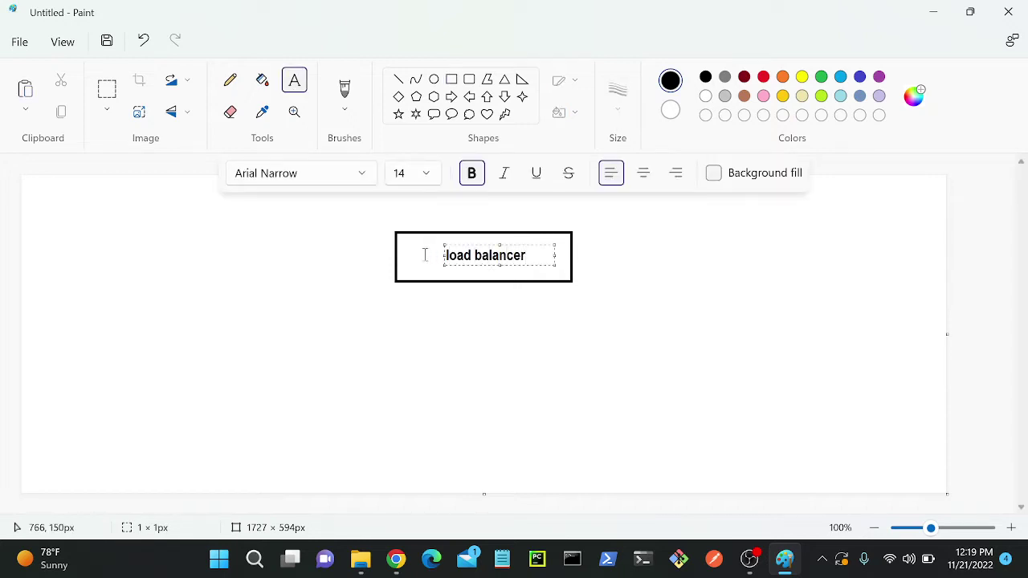
left_click(462, 307)
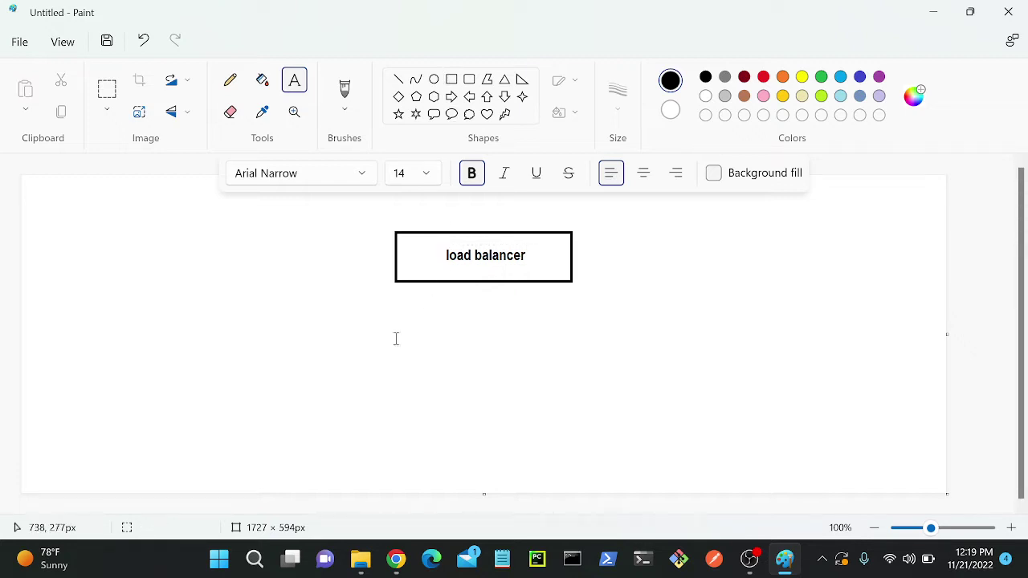
Draw two separate rectangles below the load balancer box, one on each side, the second about 314 × 86 px
left_click(451, 78)
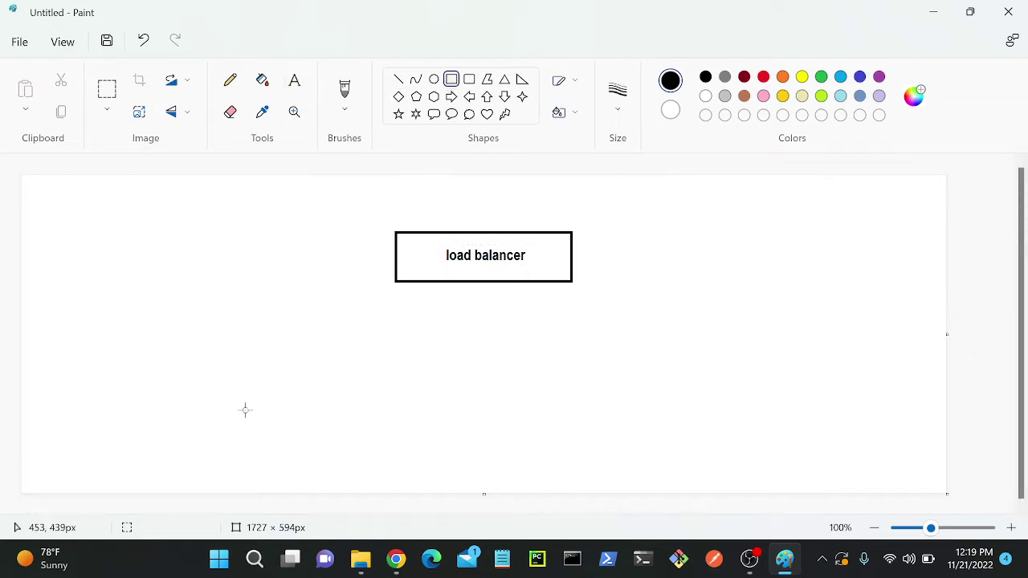
left_click_drag(208, 378, 356, 423)
left_click_drag(563, 370, 710, 410)
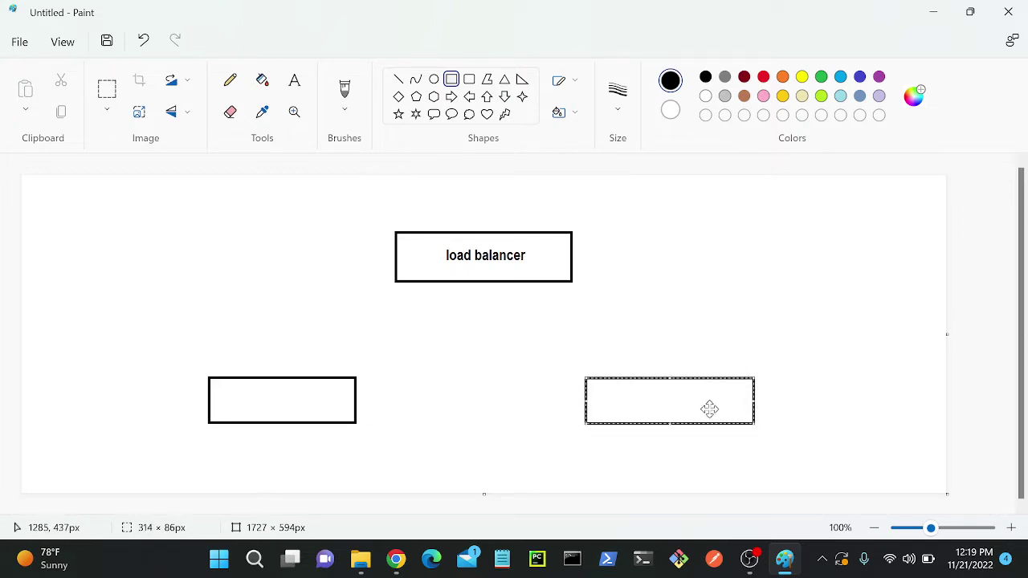
left_click(266, 291)
Label the two lower rectangles with the text "red" and "blue"
left_click(294, 80)
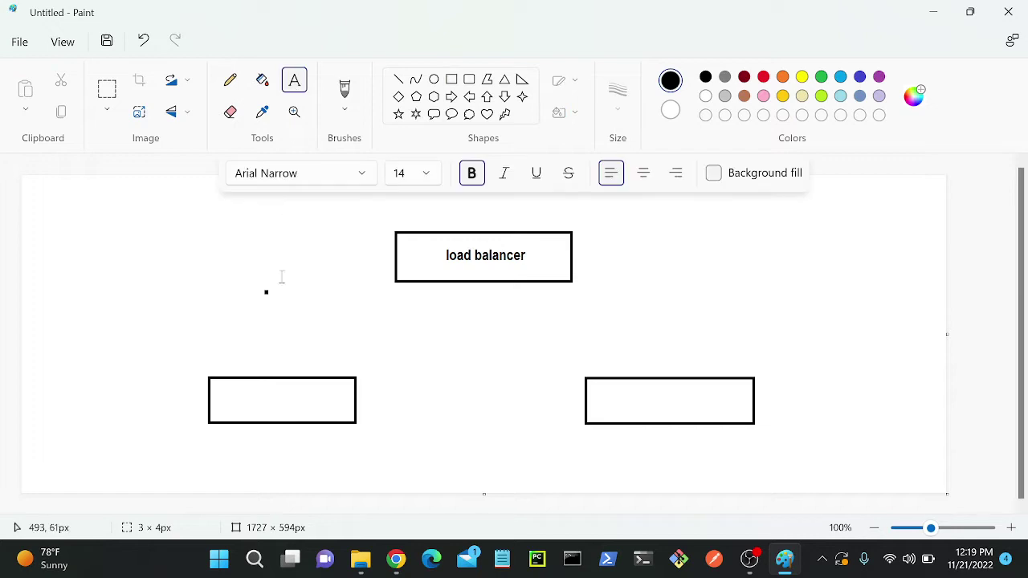
left_click(253, 394)
type("red")
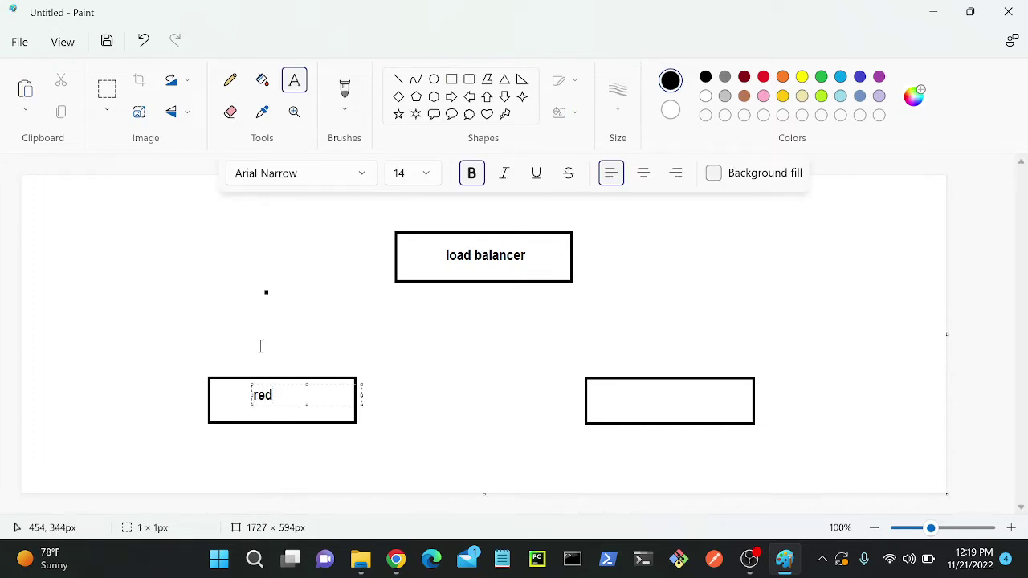
left_click(224, 284)
left_click(639, 399)
type("blue")
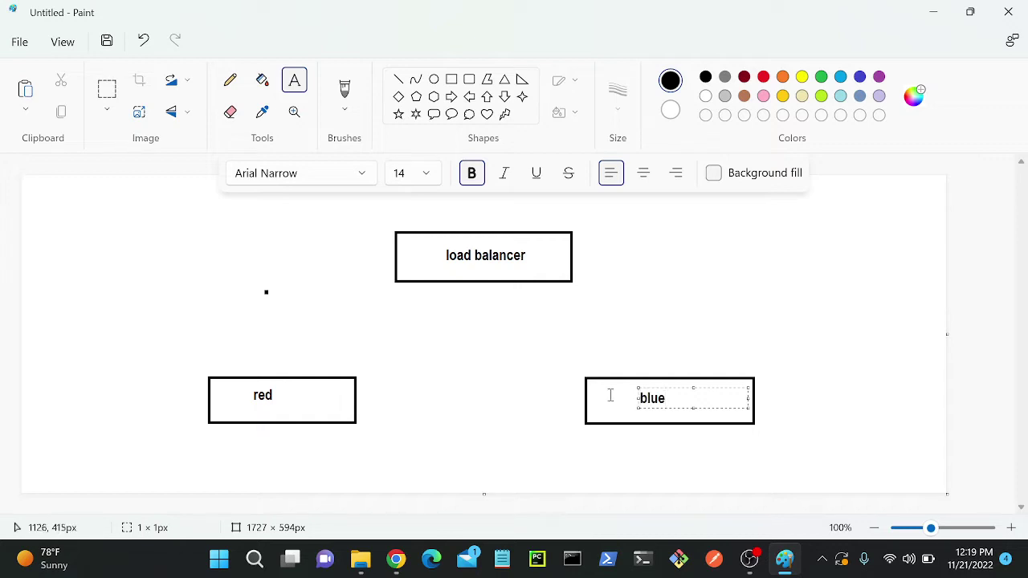
left_click(212, 274)
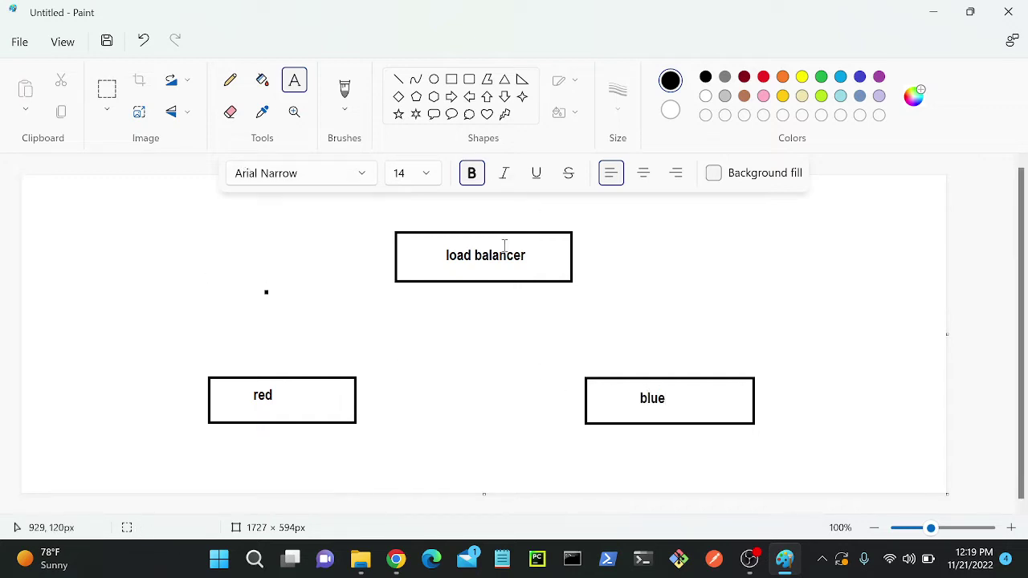
Brush connecting lines from the load balancer box to the red and blue boxes, and handwrite "/blue" beside the load balancer
left_click(344, 88)
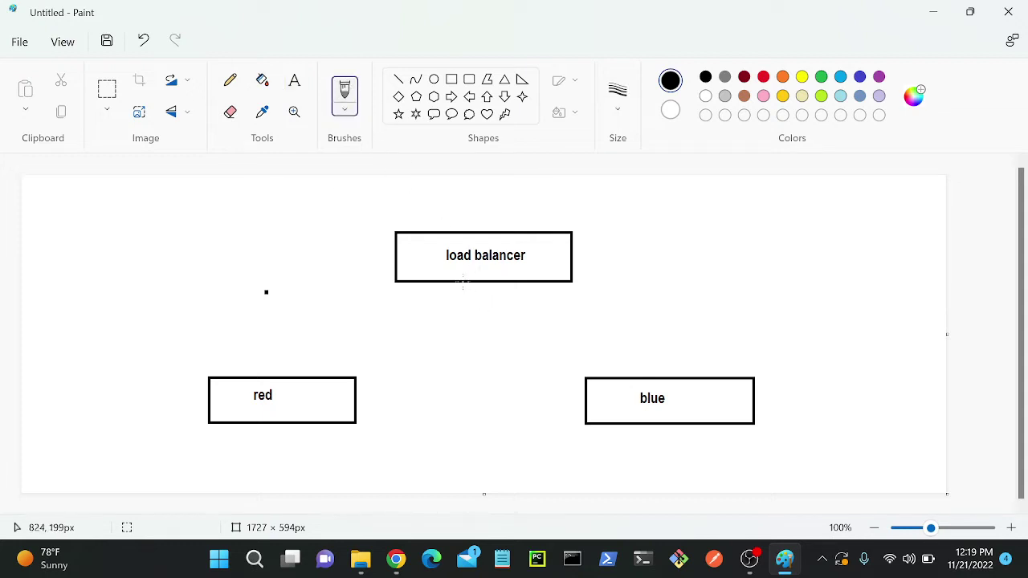
mouse_move(463, 282)
left_mouse_down()
mouse_move(269, 349)
mouse_move(278, 379)
mouse_move(285, 354)
left_mouse_up()
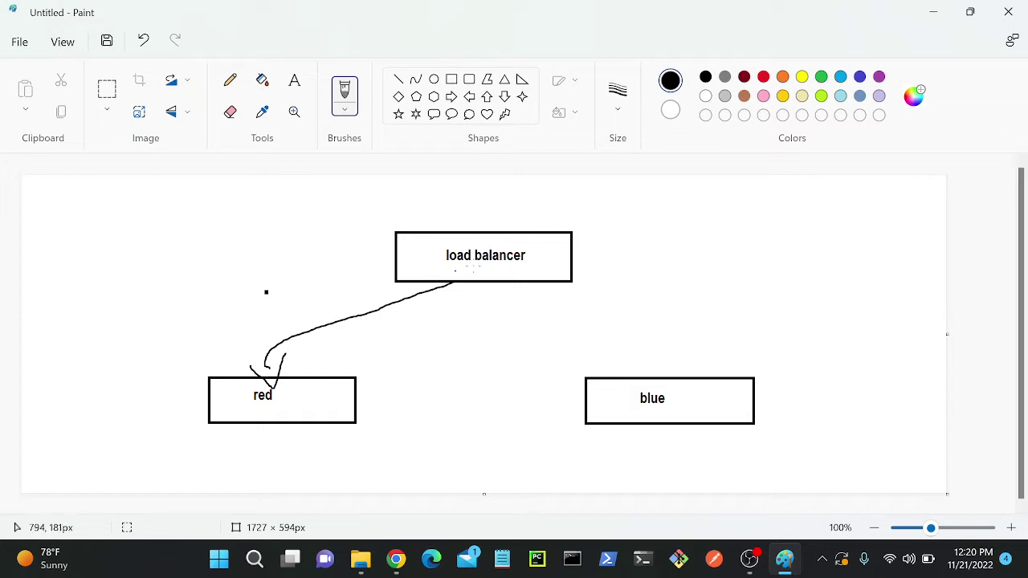
left_click_drag(602, 238, 596, 301)
mouse_move(623, 255)
left_mouse_down()
mouse_move(618, 281)
mouse_move(630, 276)
mouse_move(617, 287)
mouse_move(639, 289)
mouse_move(667, 262)
mouse_move(673, 277)
left_mouse_up()
mouse_move(477, 282)
left_mouse_down()
mouse_move(595, 324)
mouse_move(644, 395)
left_mouse_up()
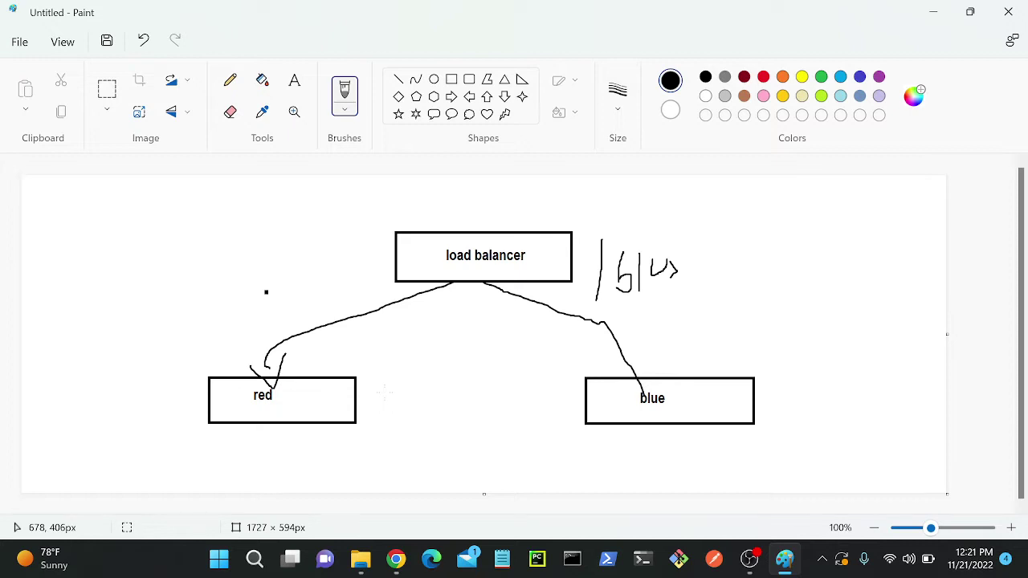
Switch back to the Azure portal and add a subnet named AzureGatewaySubnet to vnet-1, keeping the default address range
left_click(931, 12)
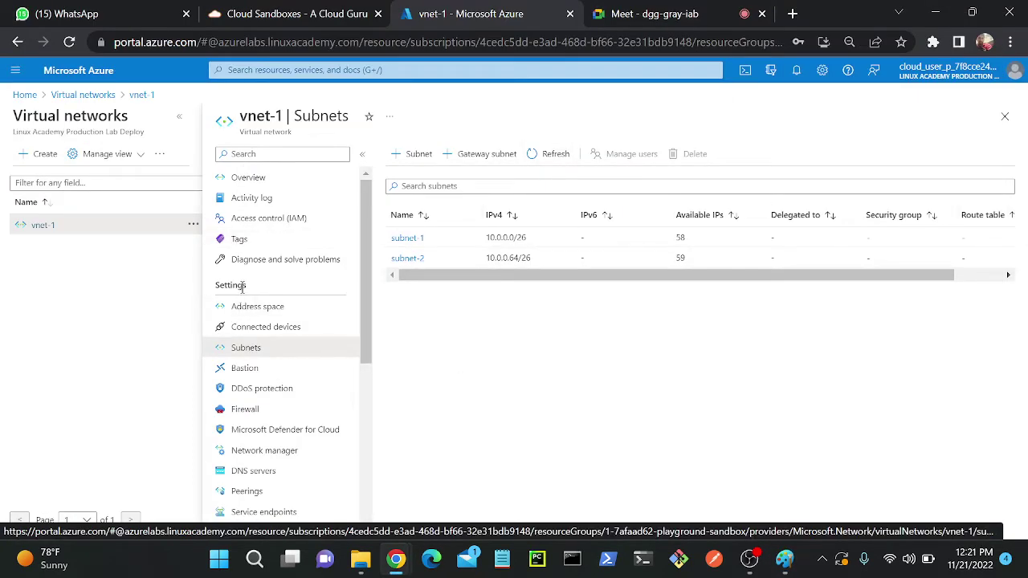
left_click(414, 153)
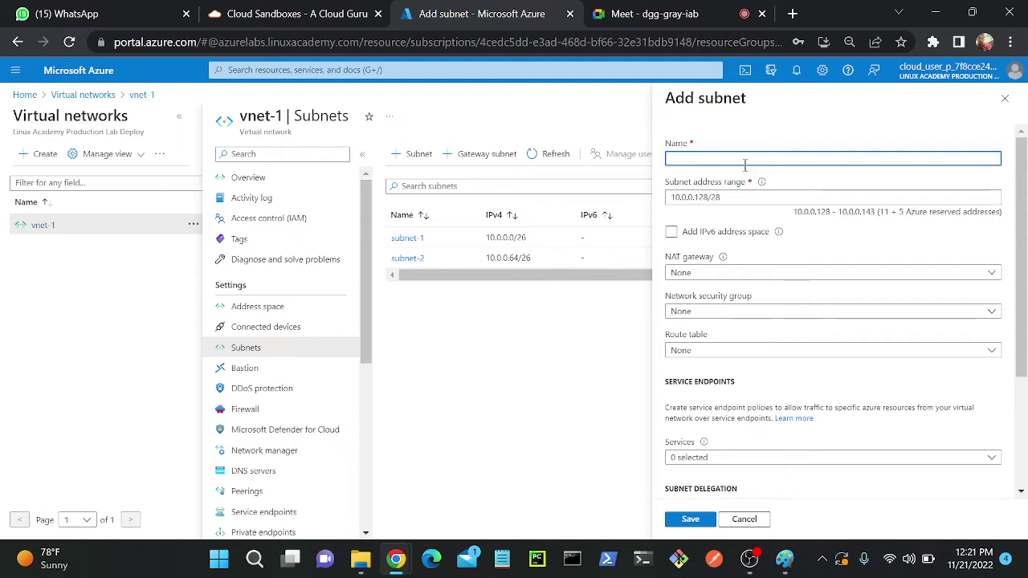
type("Az")
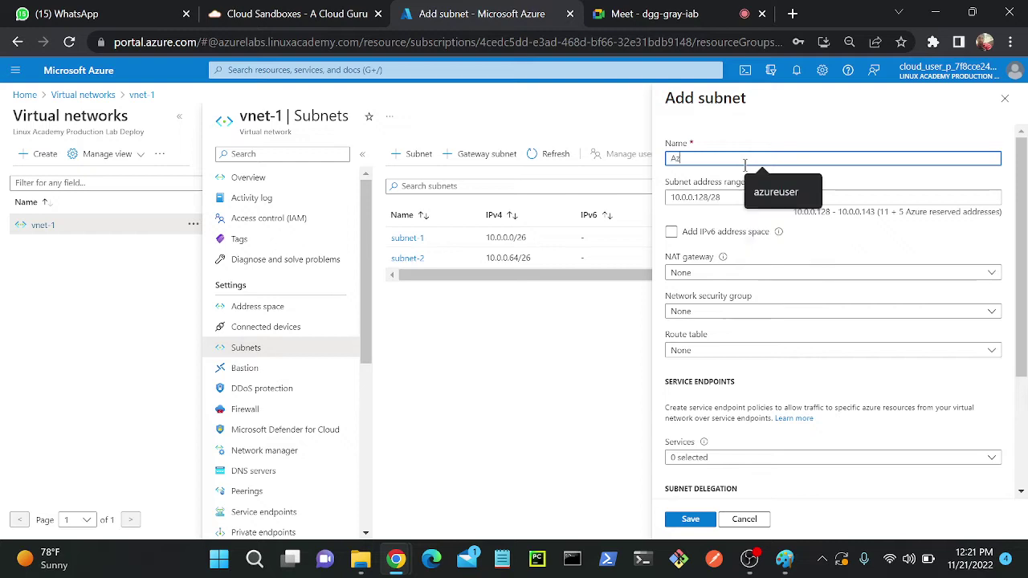
type("ureL")
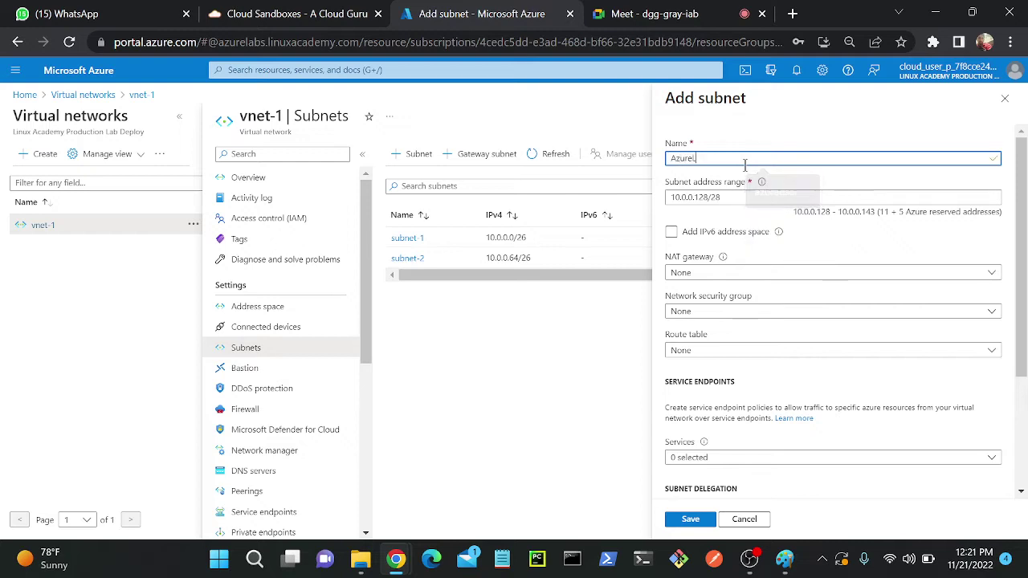
type("oadb")
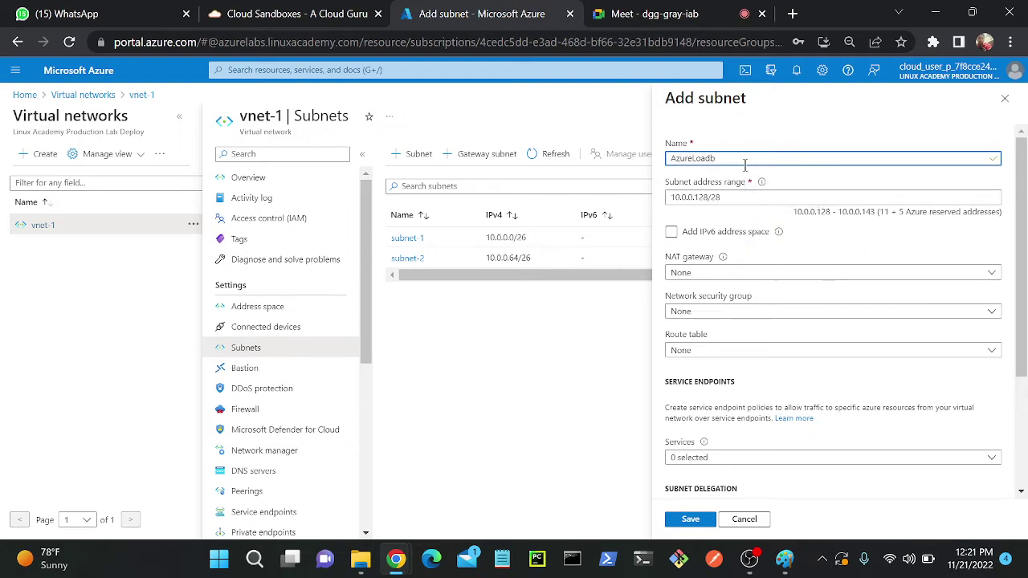
key("BackSpace")
key("BackSpace")
key("BackSpace")
key("BackSpace")
key("BackSpace")
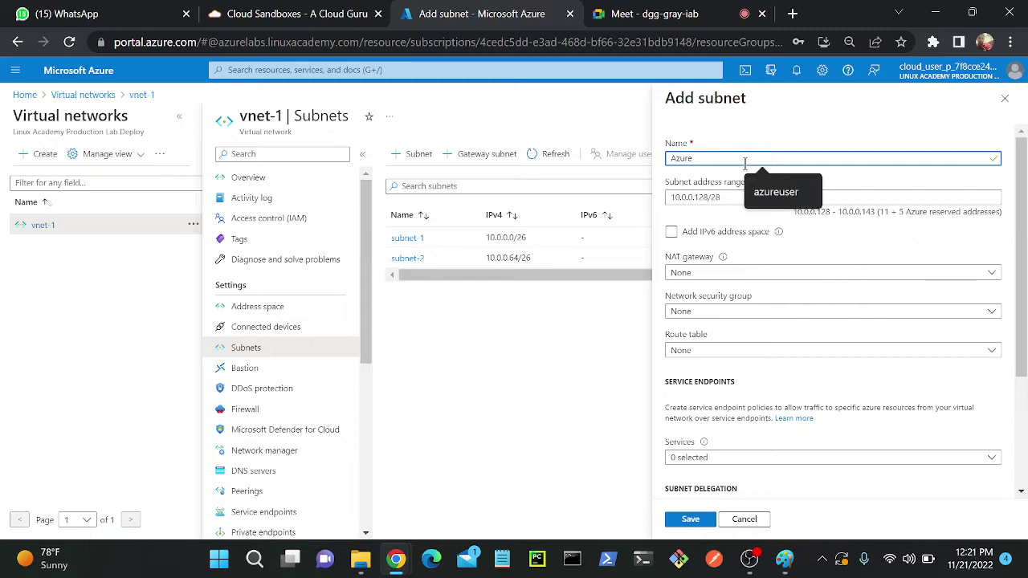
type("Gateway")
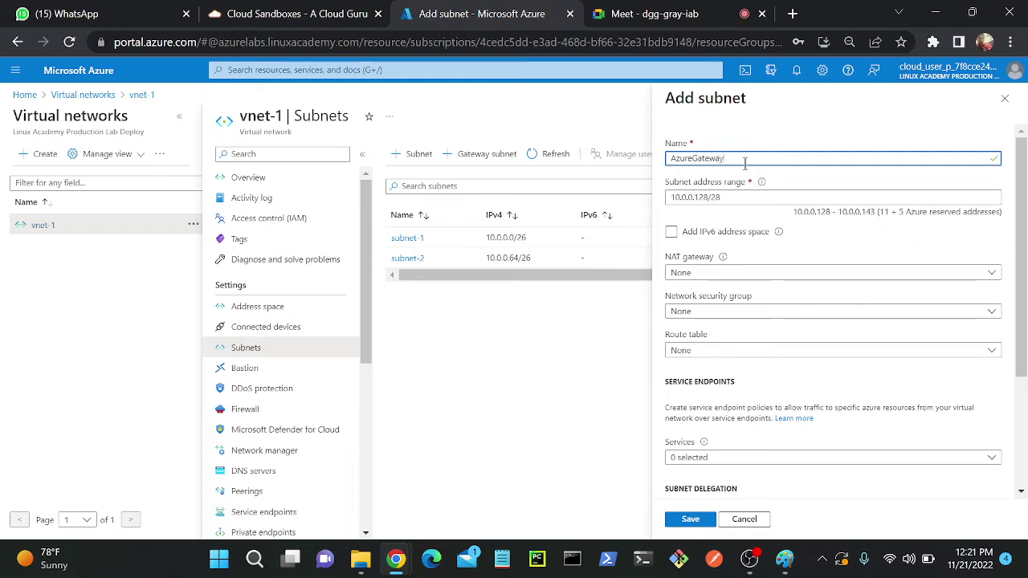
type("Subnet")
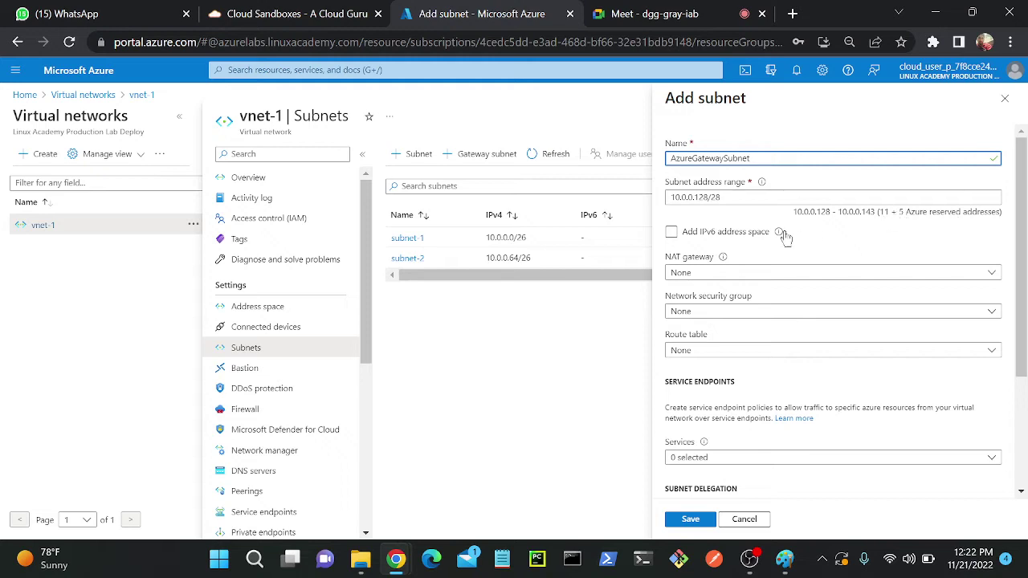
left_click(686, 520)
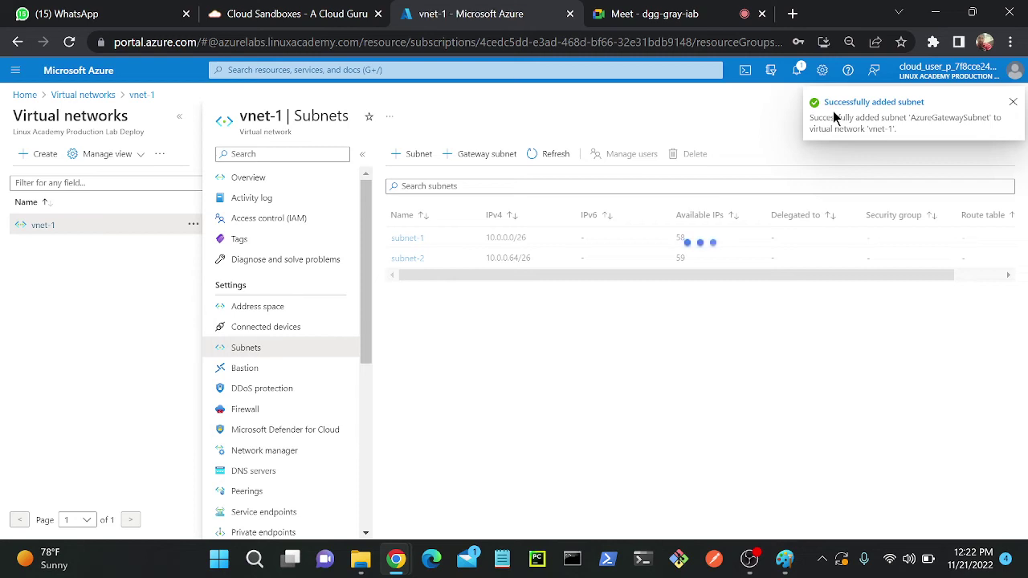
Search the portal for "gatew" and open the Application Gateway page of the load balancing services
left_click(358, 72)
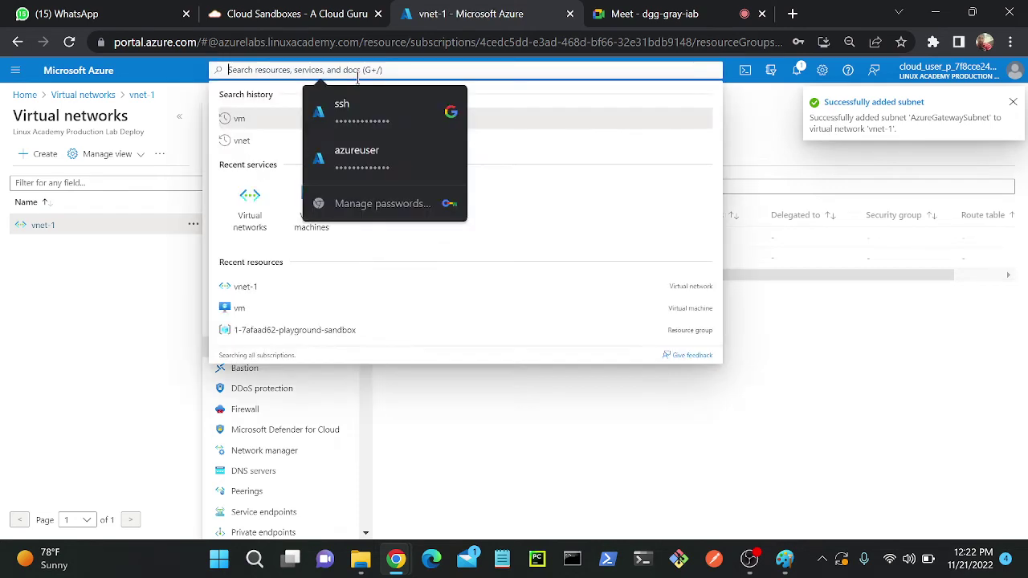
type("loa")
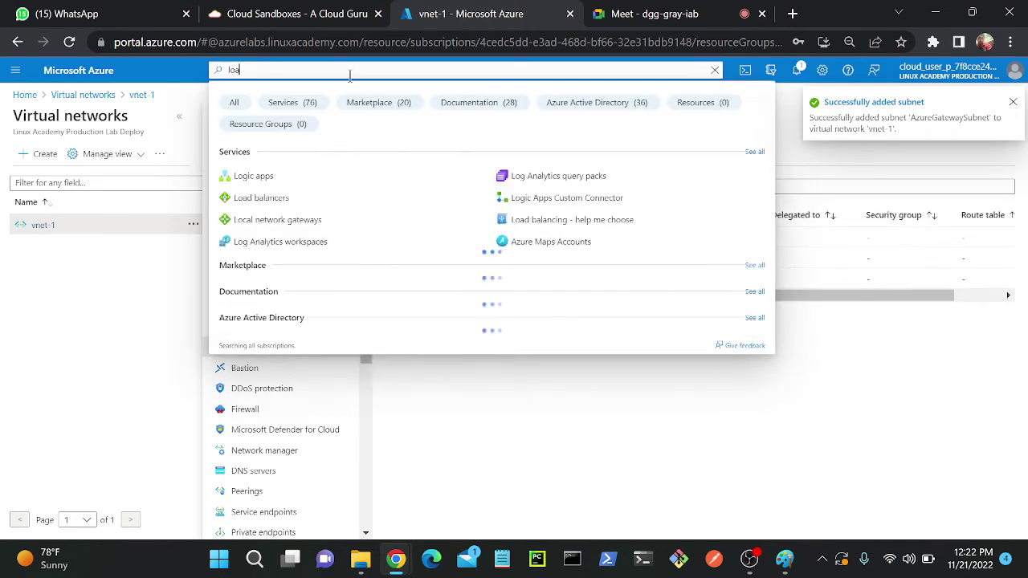
type("d")
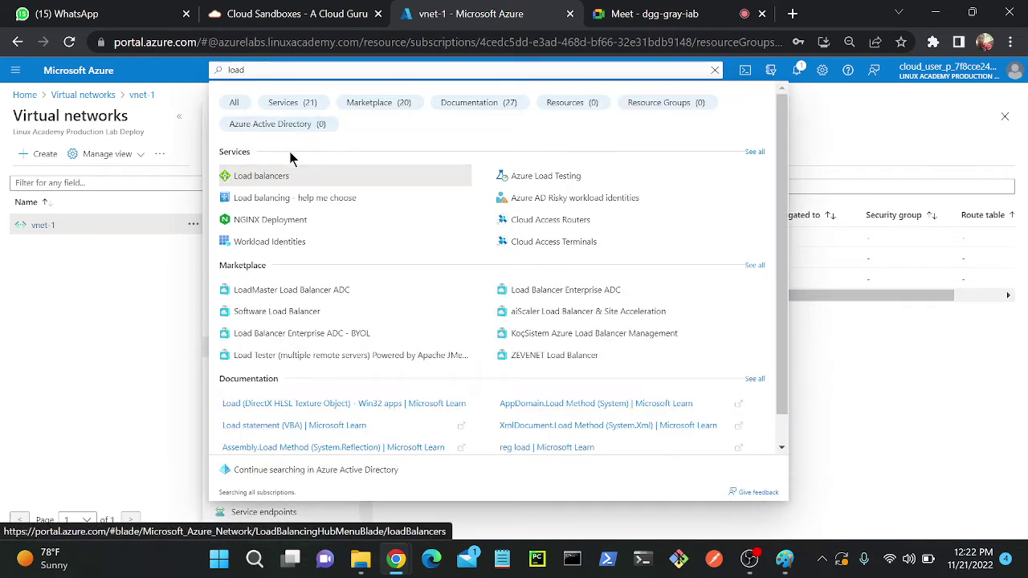
key("BackSpace")
key("BackSpace")
key("BackSpace")
key("BackSpace")
type("gatew")
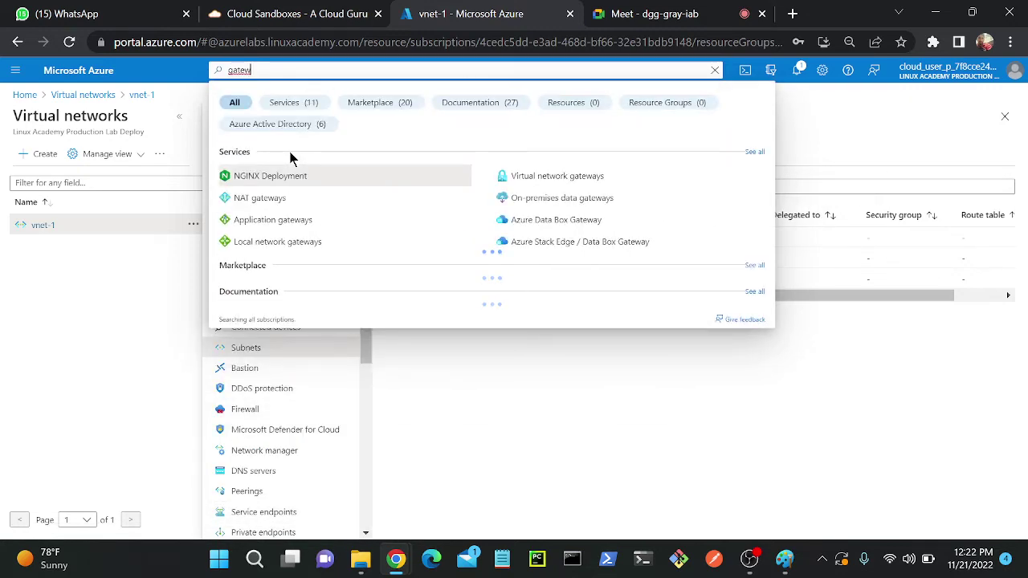
left_click(270, 227)
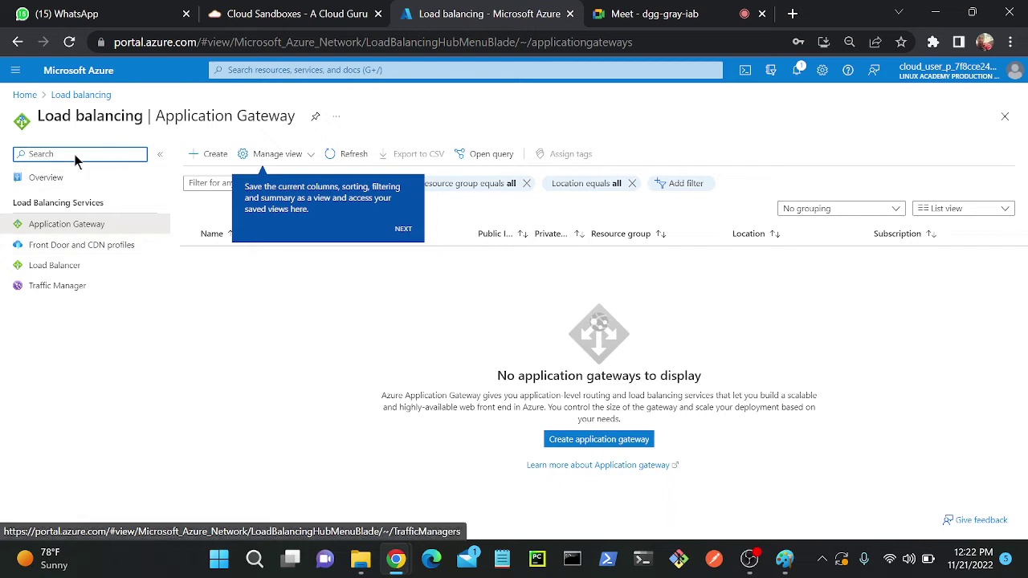
left_click(54, 268)
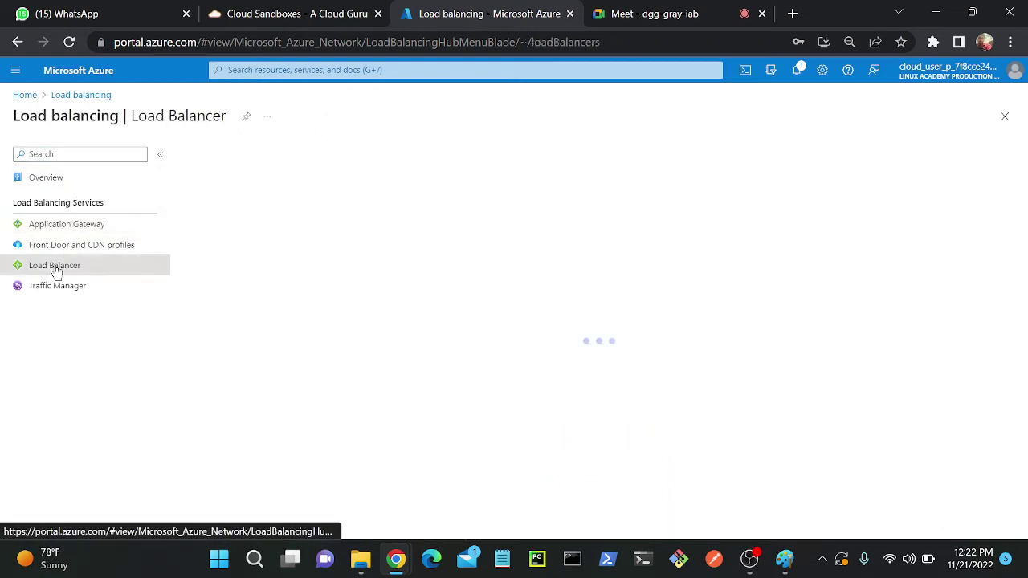
left_click(70, 226)
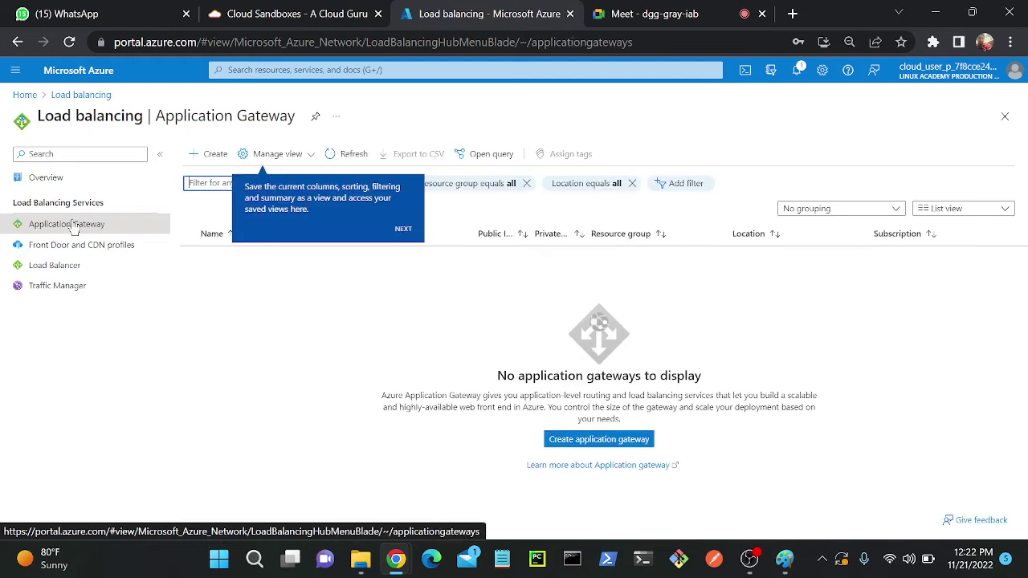
Start creating an application gateway in the 1-7afaad62-playground-sandbox resource group and name it gatewayloabalancer
left_click(205, 155)
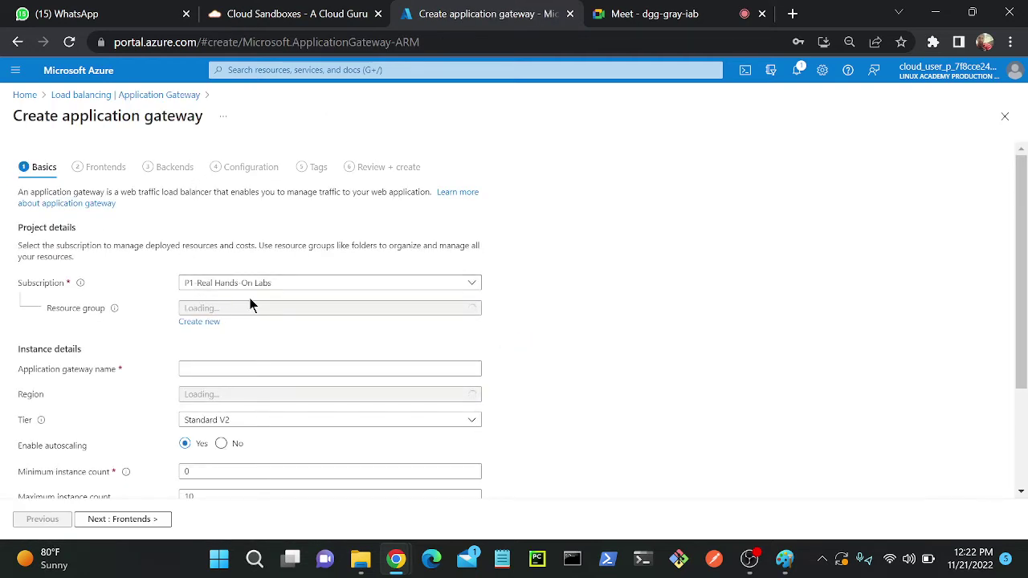
left_click(237, 308)
left_click(237, 353)
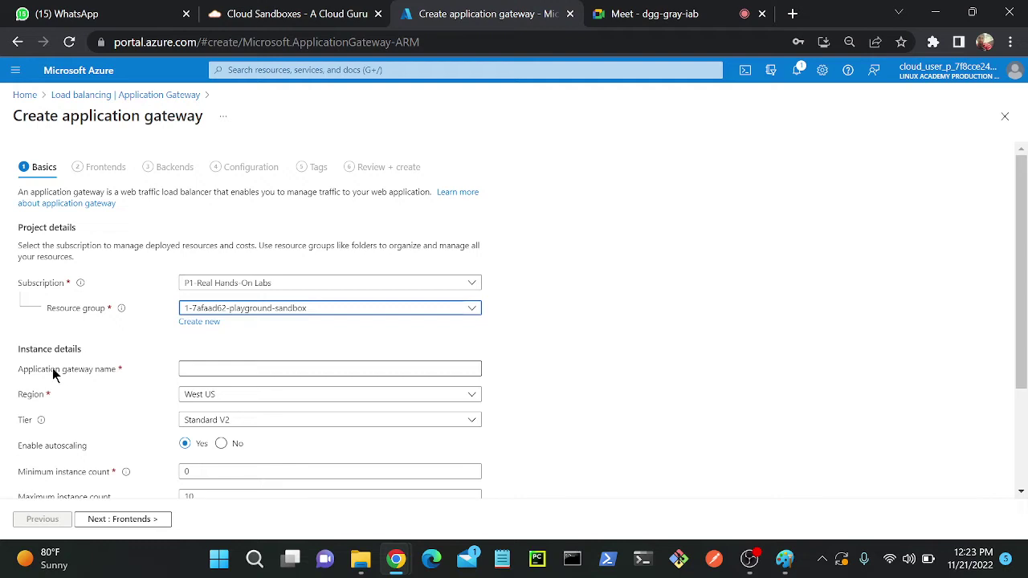
left_click(232, 367)
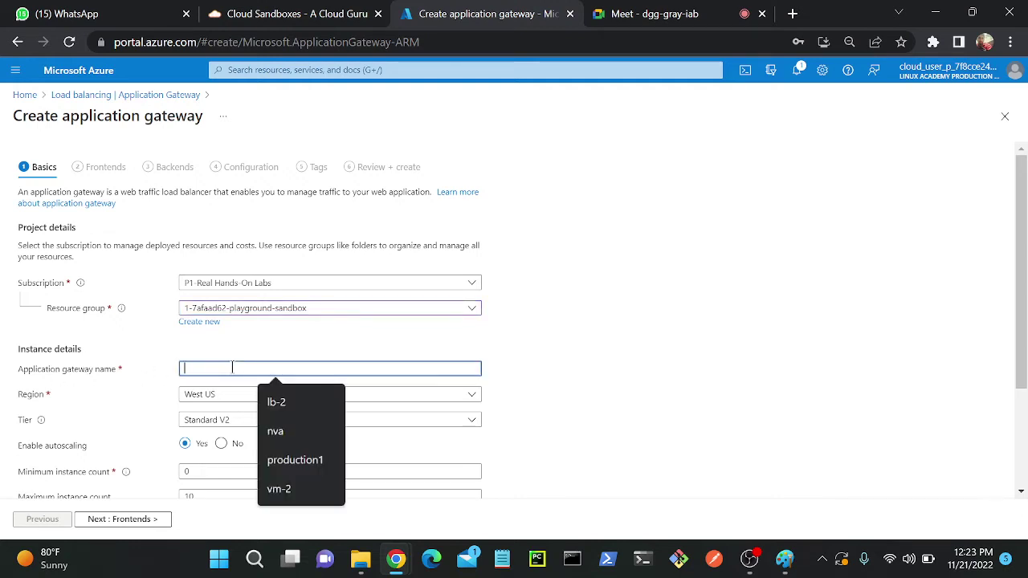
type("gatewa")
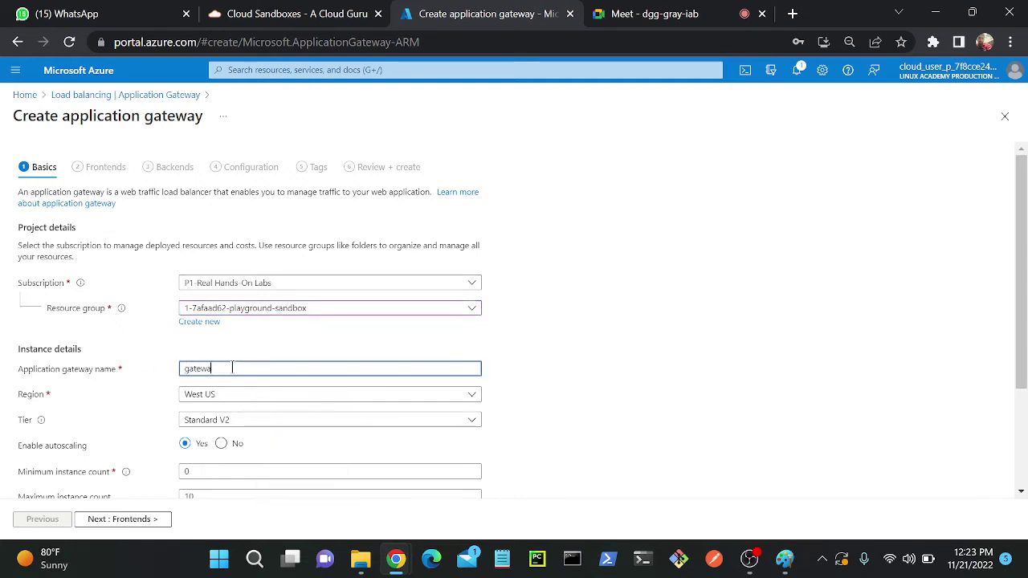
type("ylab")
type("loabalancer")
scroll(661, 277, "down", 2)
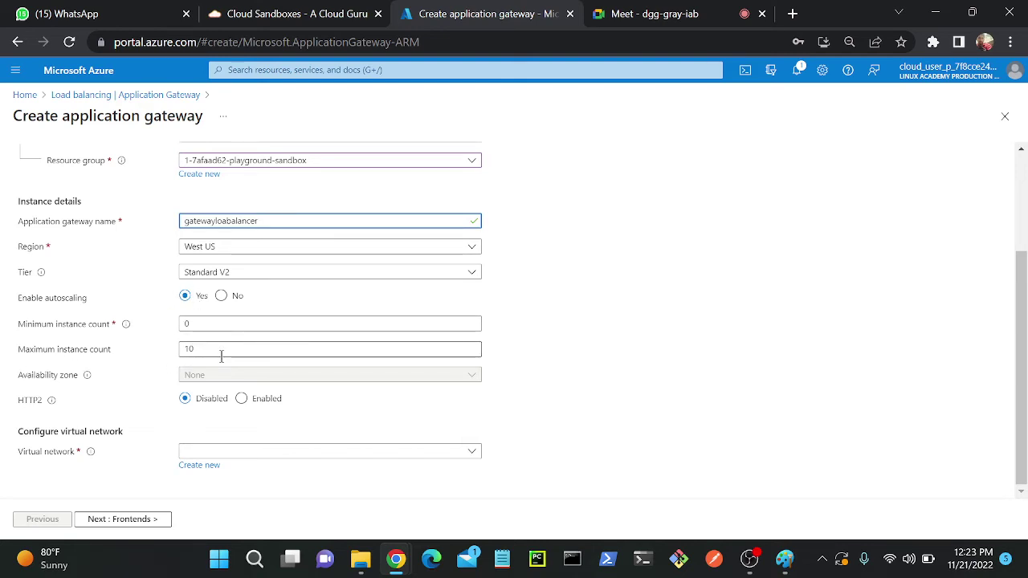
Set the application gateway's tier to Standard and its instance count to 1
scroll(222, 356, "up", 1)
scroll(221, 356, "down", 1)
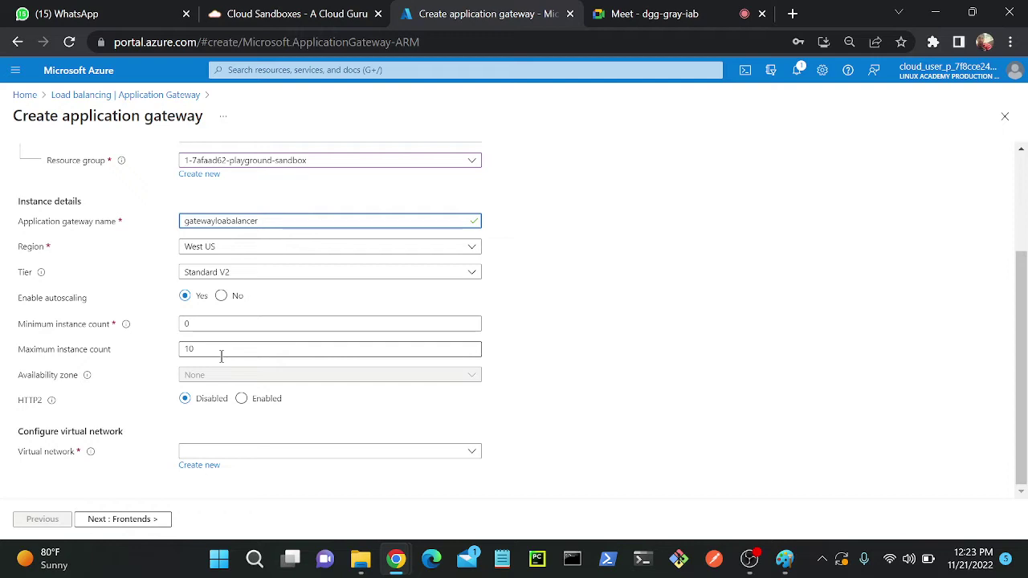
left_click(250, 274)
left_click(218, 293)
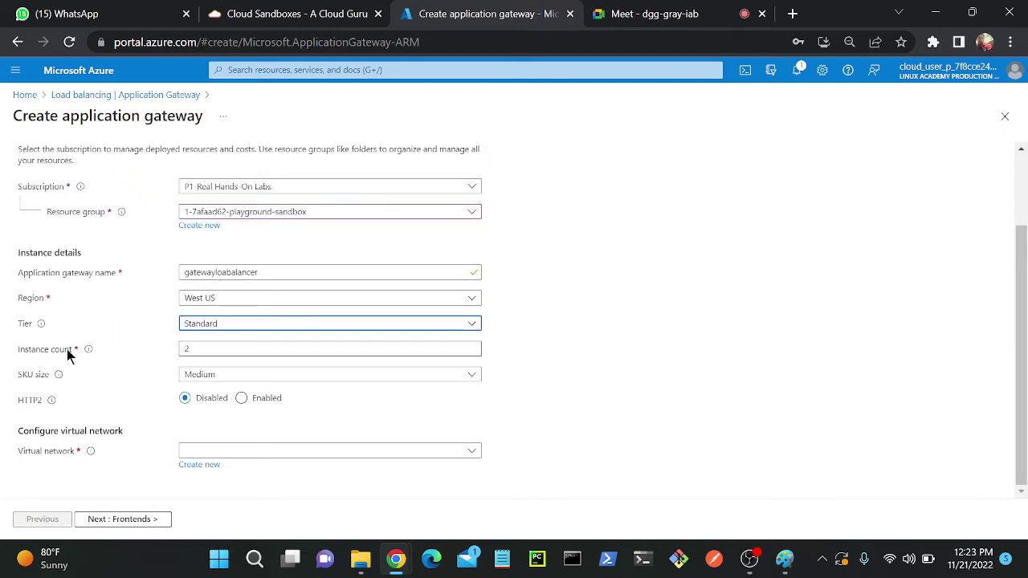
left_click(211, 348)
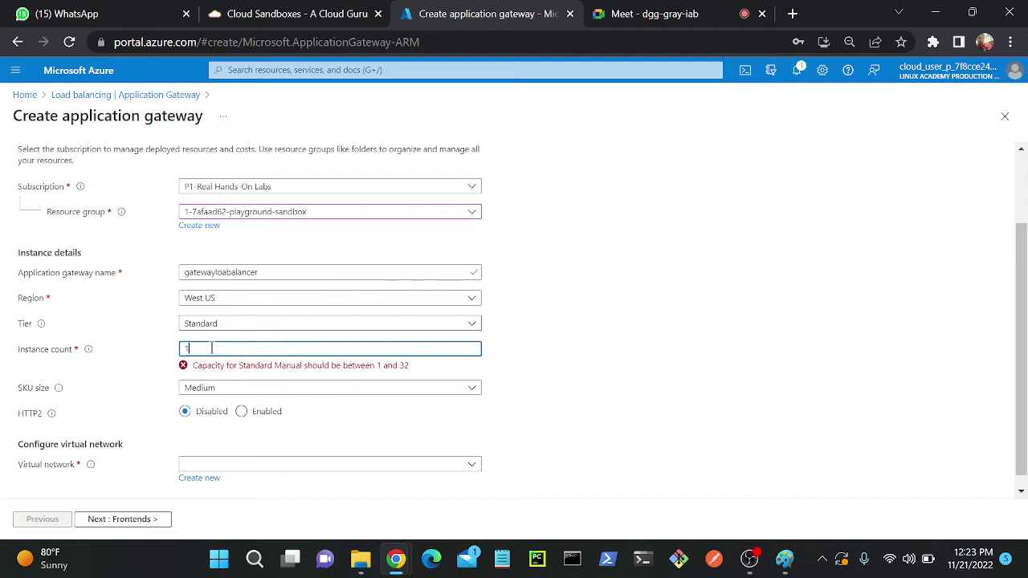
left_click(237, 325)
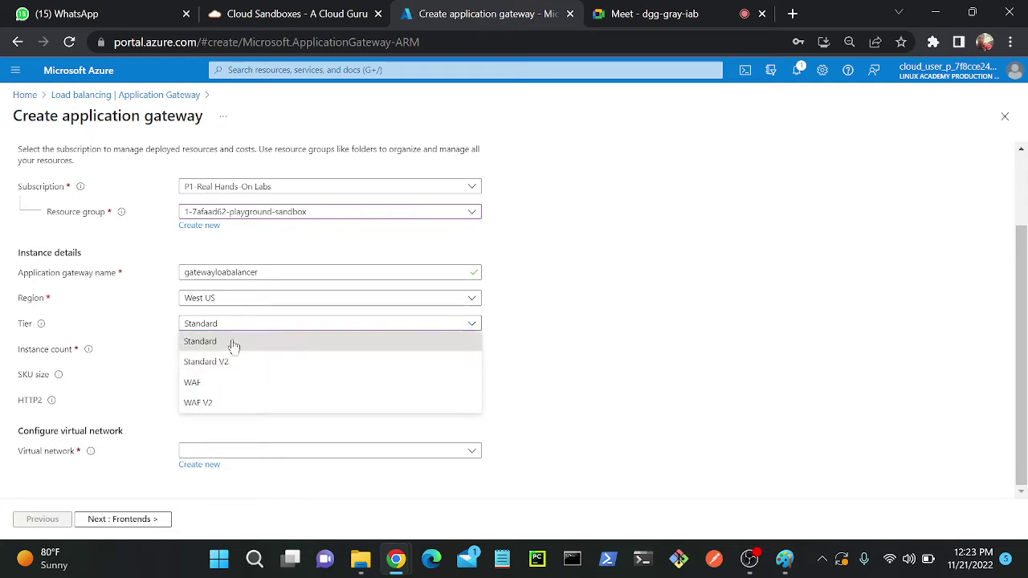
left_click(233, 344)
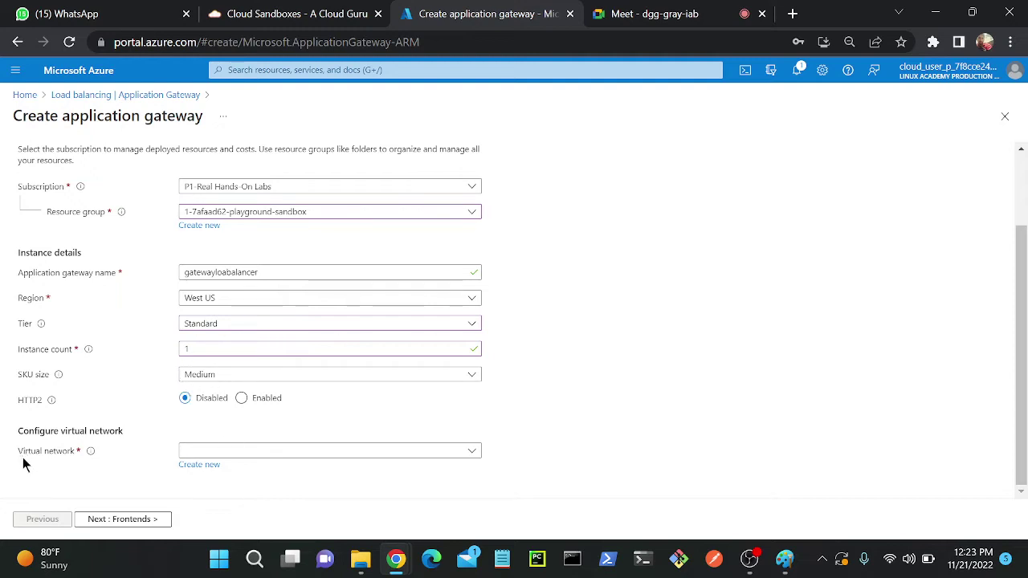
Place the gateway in virtual network vnet-1 with the AzureGatewaySubnet subnet, and continue to the frontend settings
left_click(324, 453)
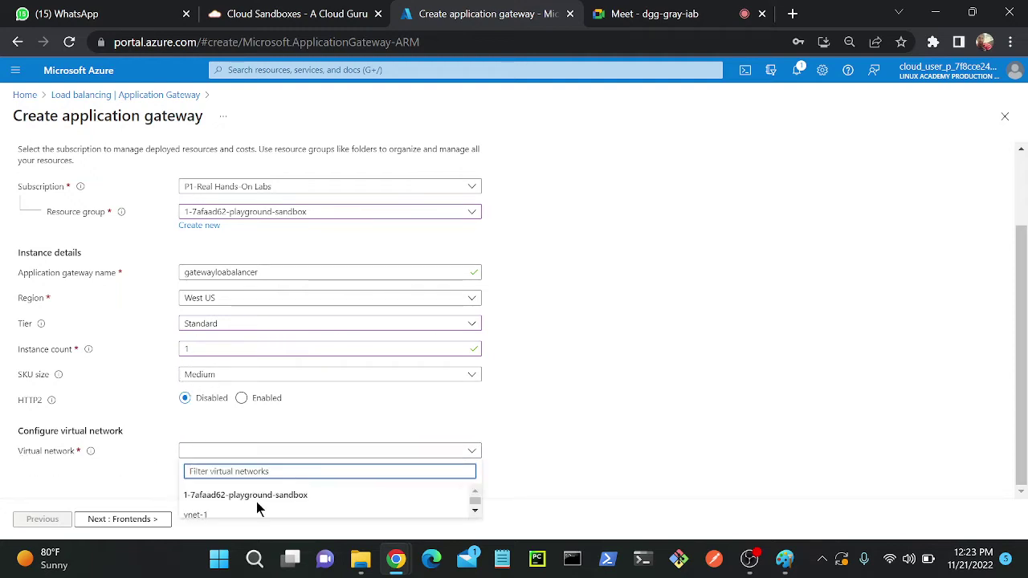
left_click(232, 514)
scroll(515, 417, "down", 1)
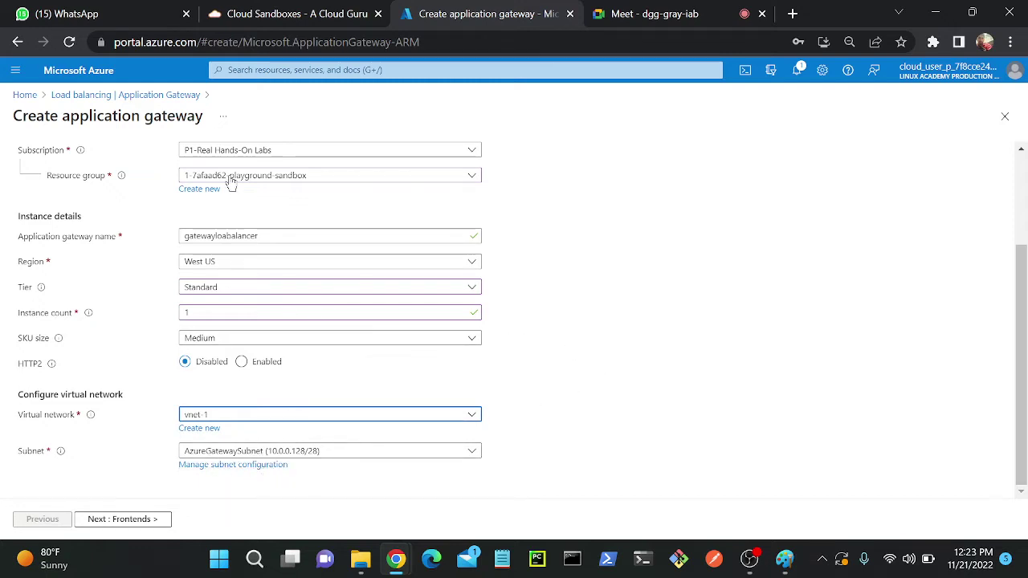
scroll(231, 182, "up", 3)
scroll(298, 326, "down", 3)
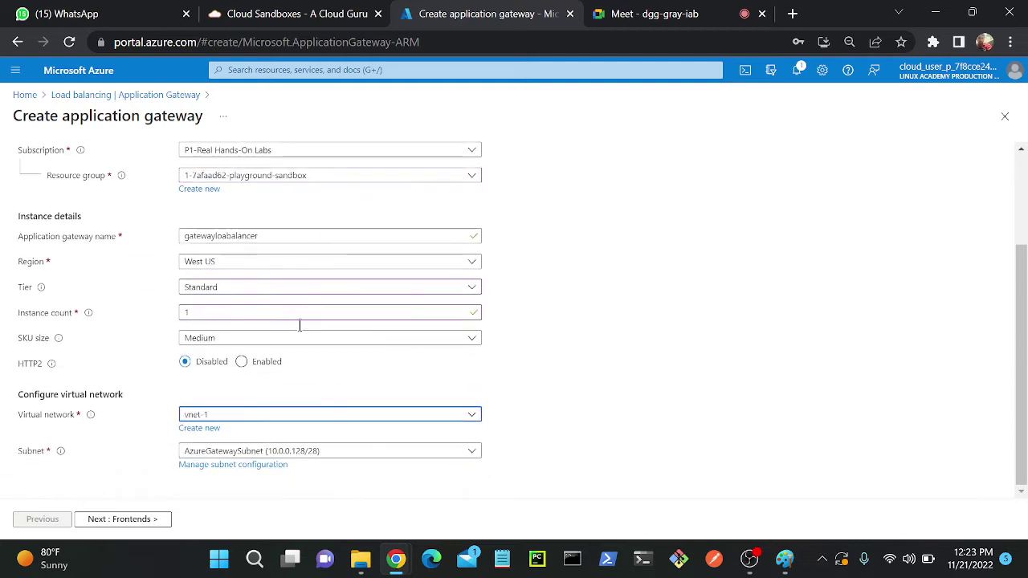
left_click(117, 522)
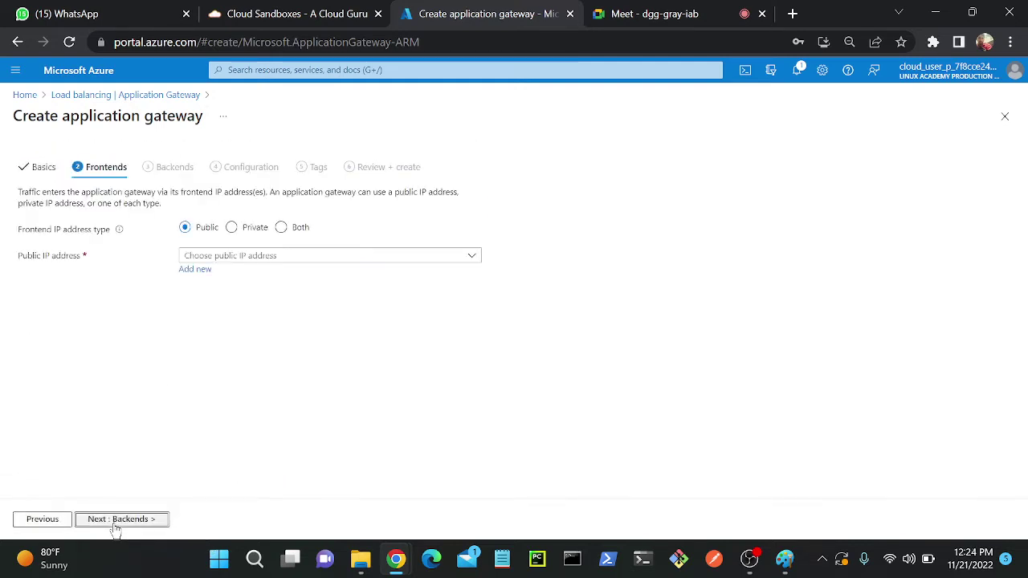
Add a new public frontend IP address named loadbalancerip and continue to the backend settings
left_click(226, 257)
left_click(204, 354)
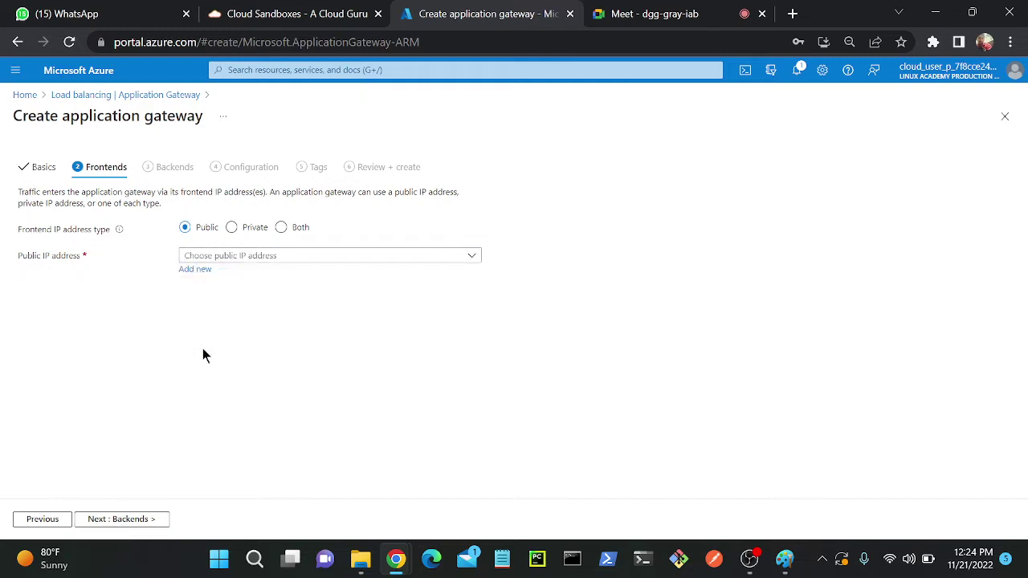
left_click(197, 270)
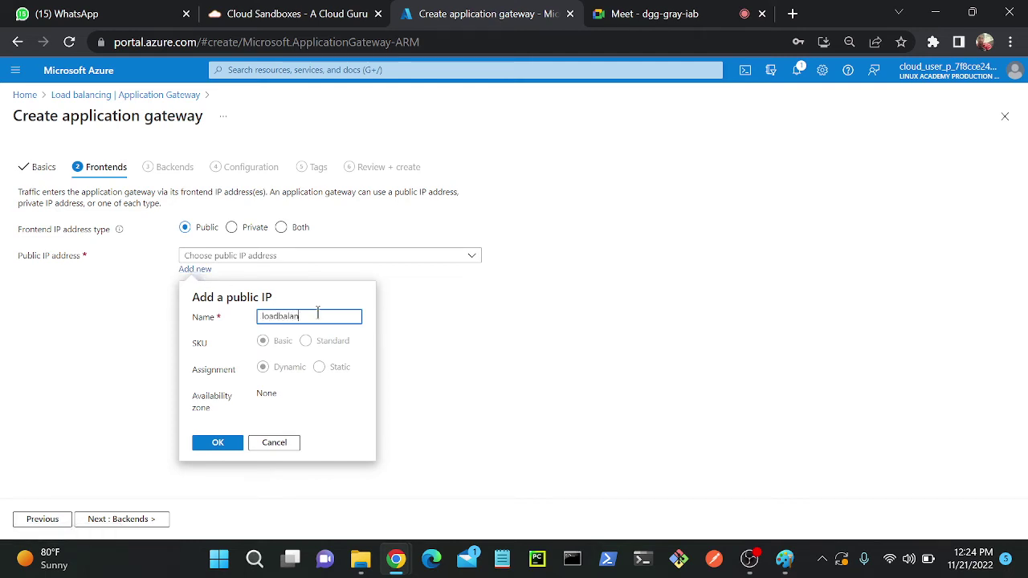
type("loadbalancerip")
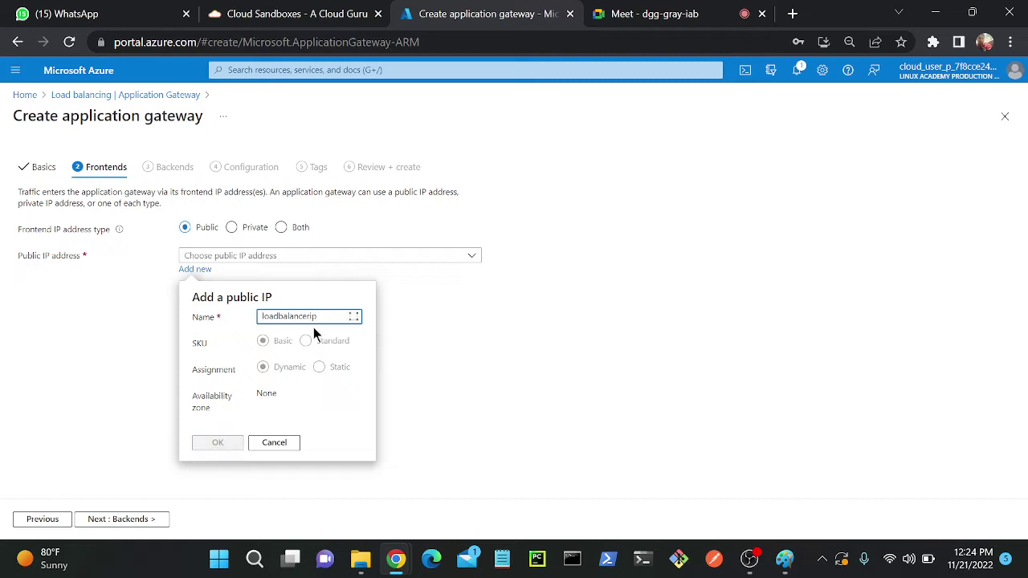
left_click(218, 442)
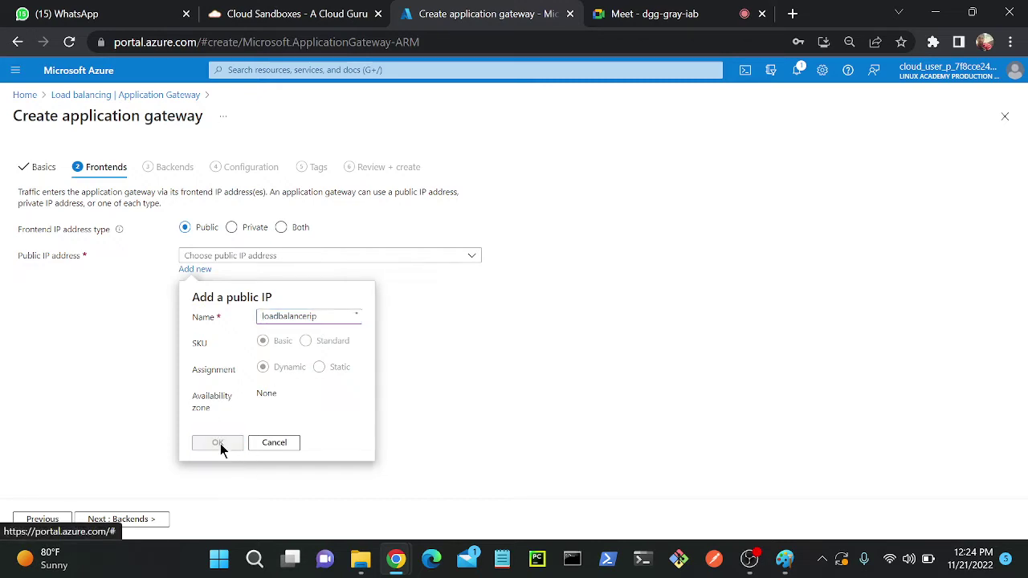
left_click(138, 519)
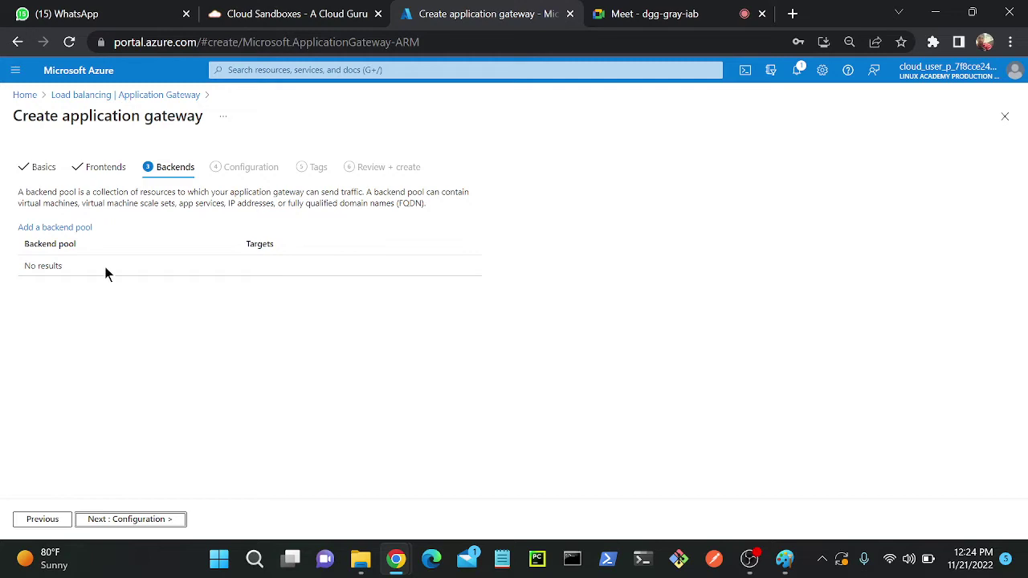
Add two backend pools without targets, named red and blue, and continue to the routing configuration
left_click(68, 228)
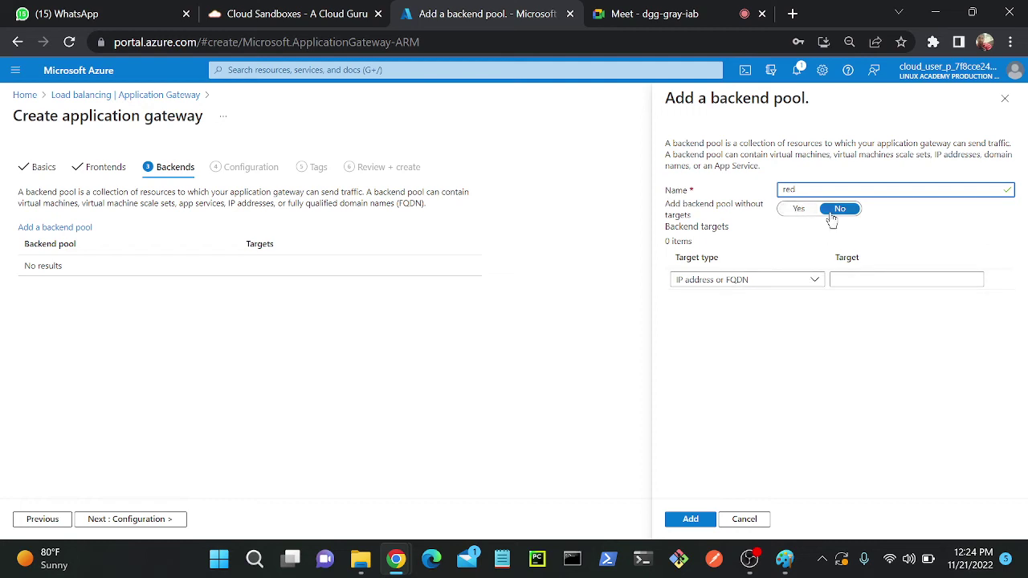
left_click(800, 210)
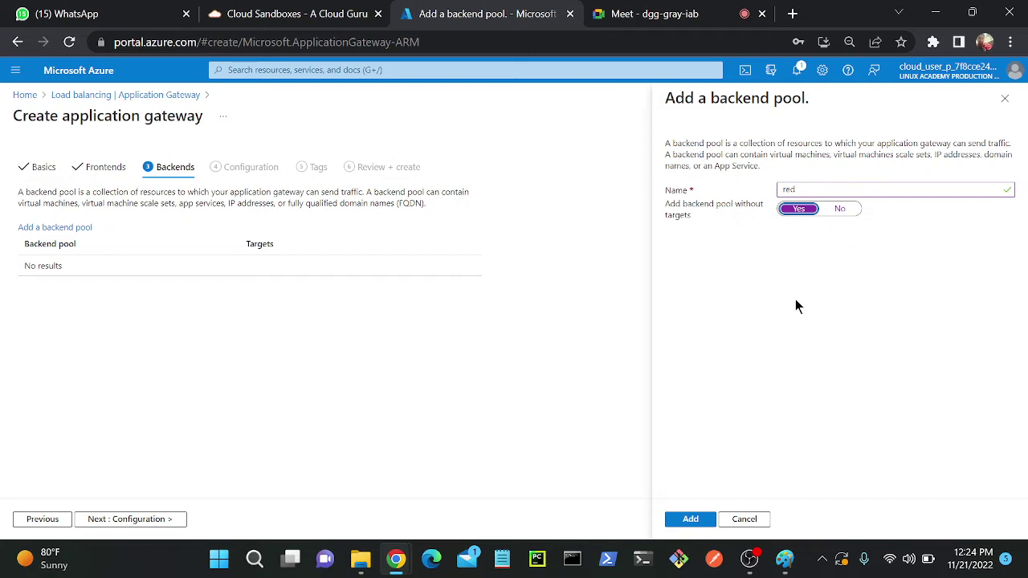
left_click(689, 519)
left_click(80, 228)
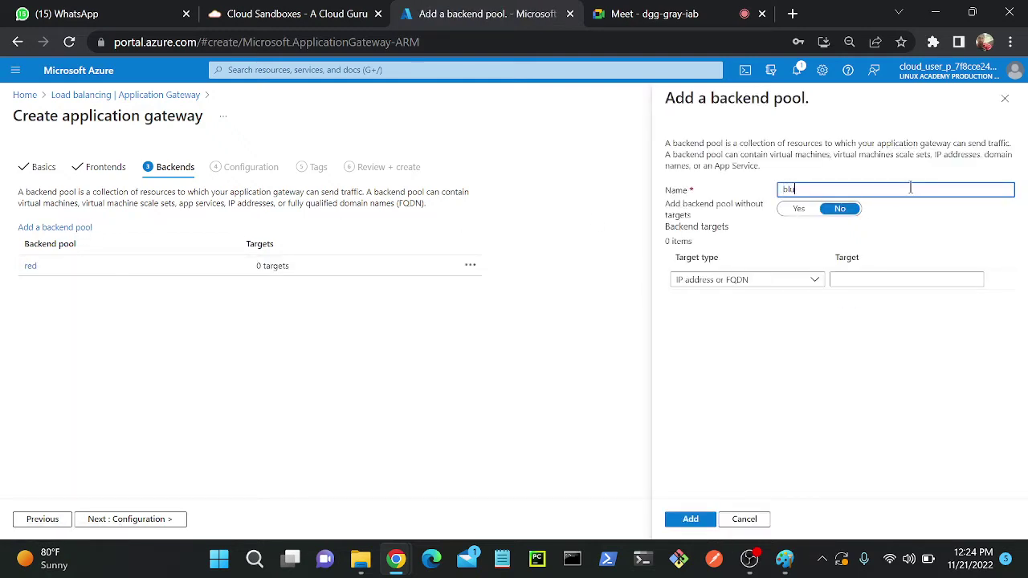
left_click(798, 209)
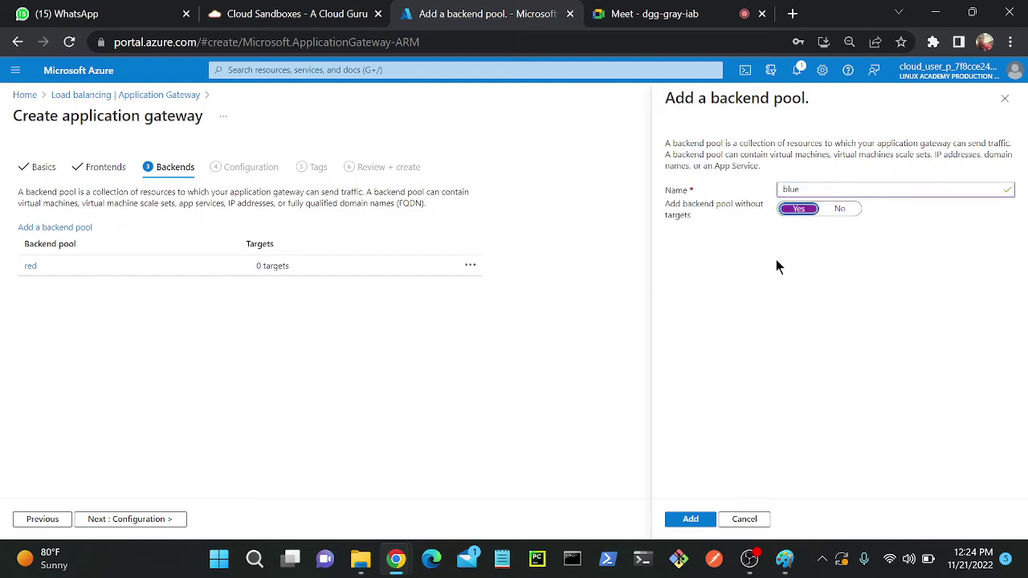
left_click(693, 519)
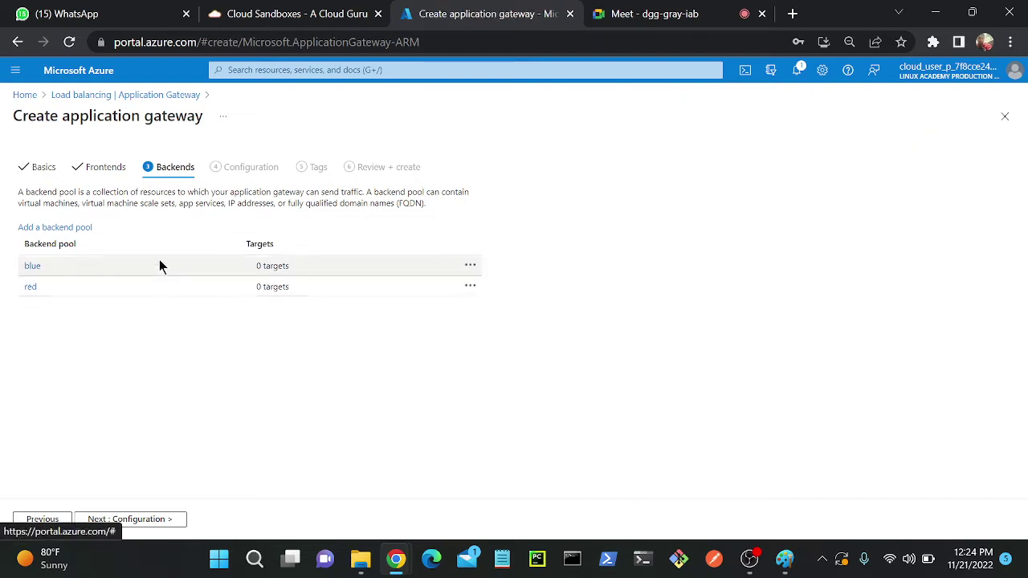
left_click(149, 520)
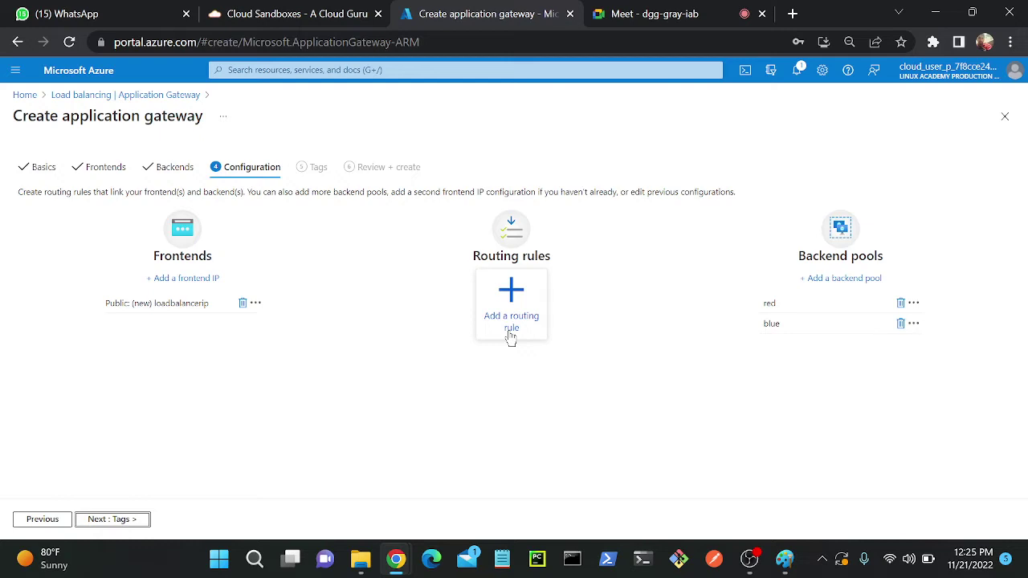
Start a routing rule named gatewaylb with a listener named gatewaylb on the Public frontend IP
left_click(503, 306)
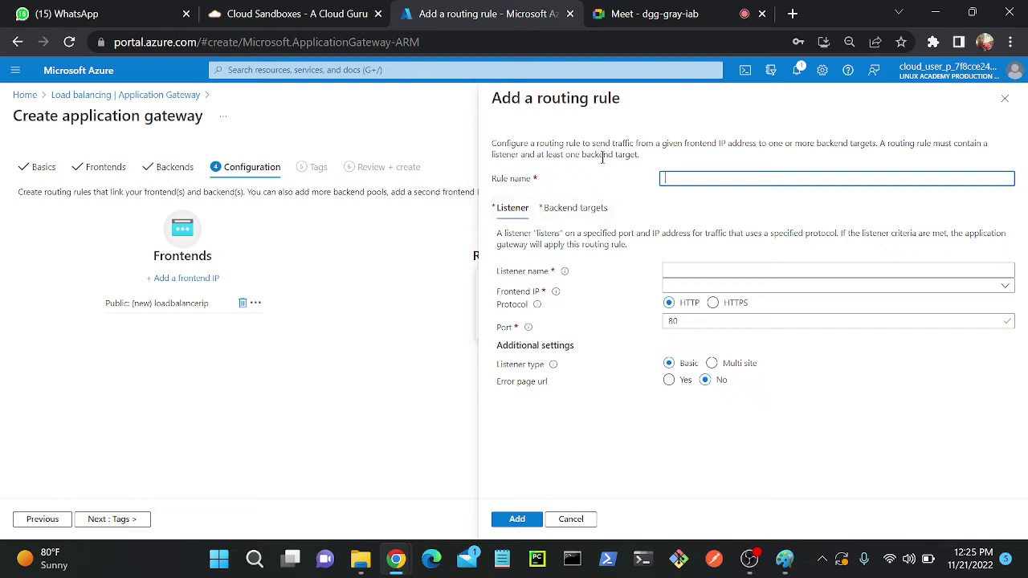
left_click(707, 178)
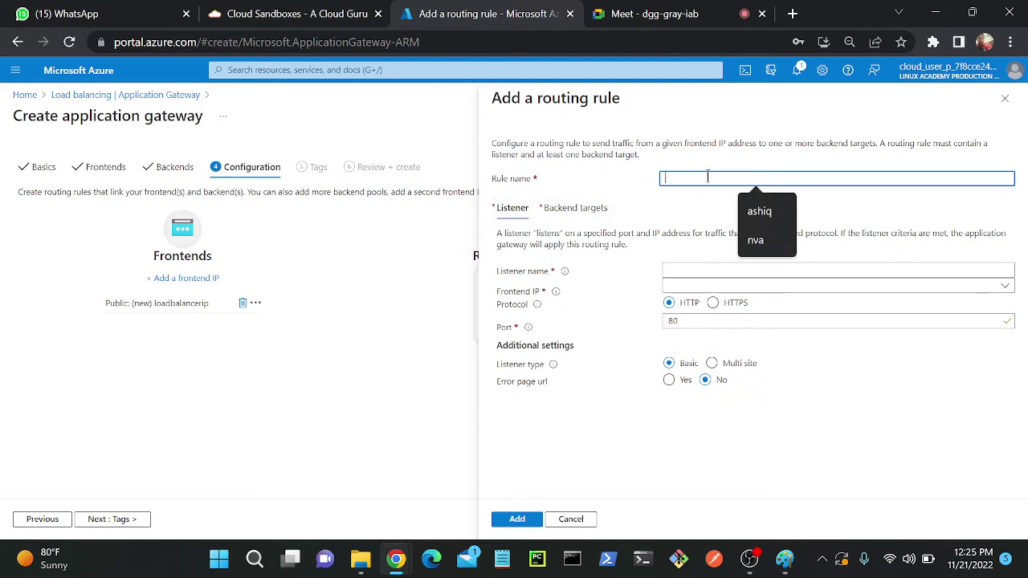
type("gatewaylb")
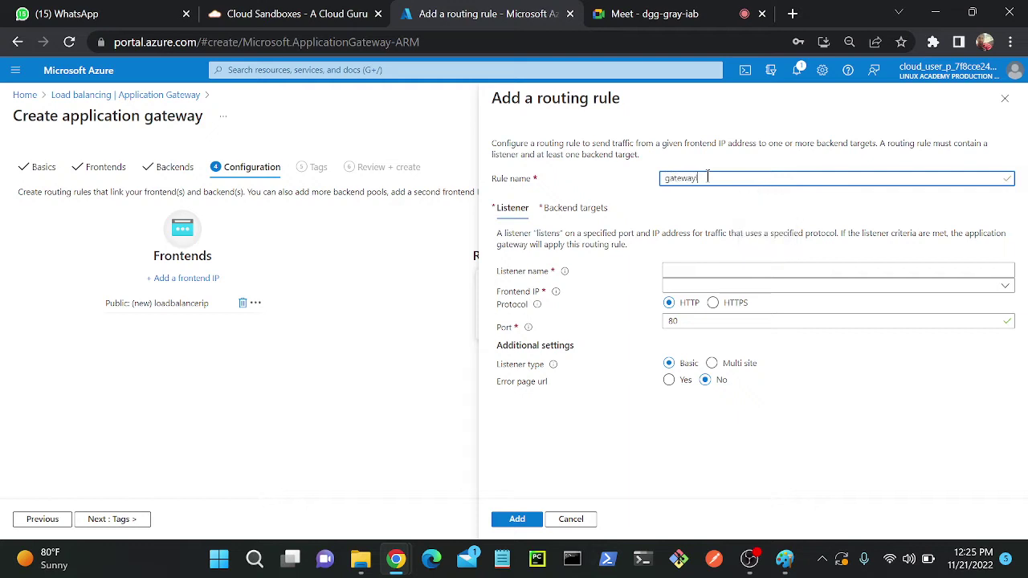
left_click(691, 276)
type("gateway")
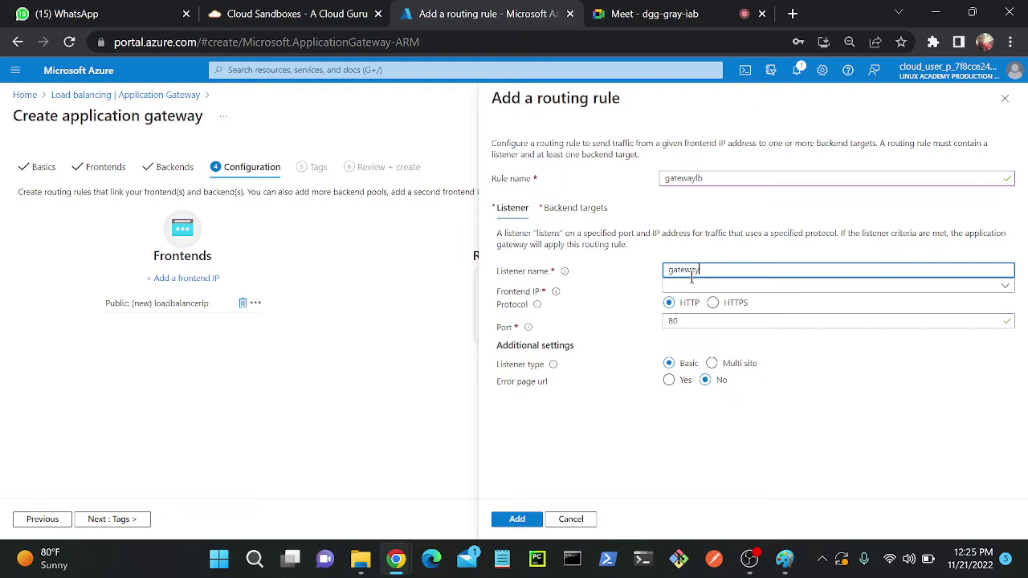
type("lb")
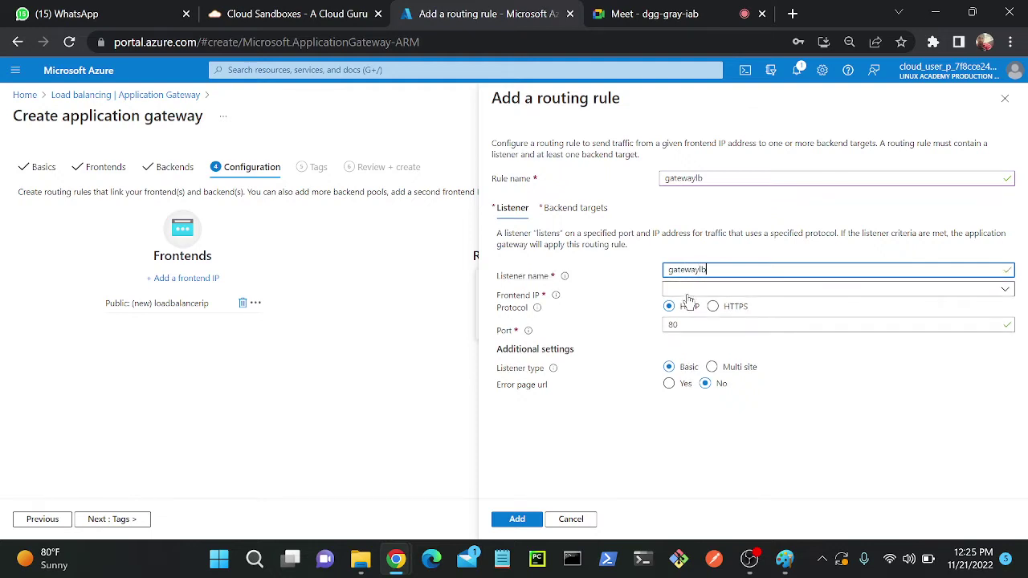
left_click(684, 292)
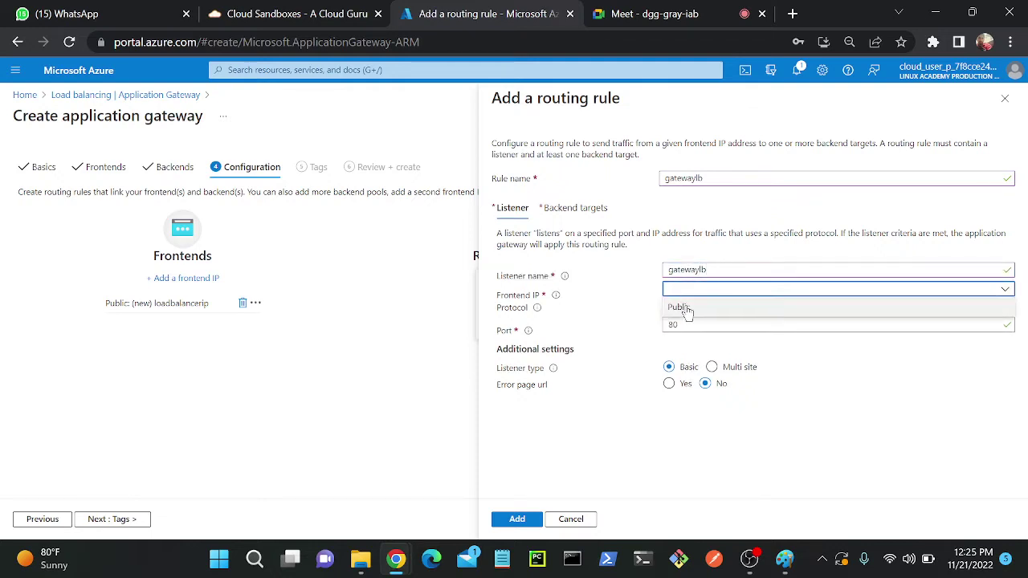
left_click(678, 308)
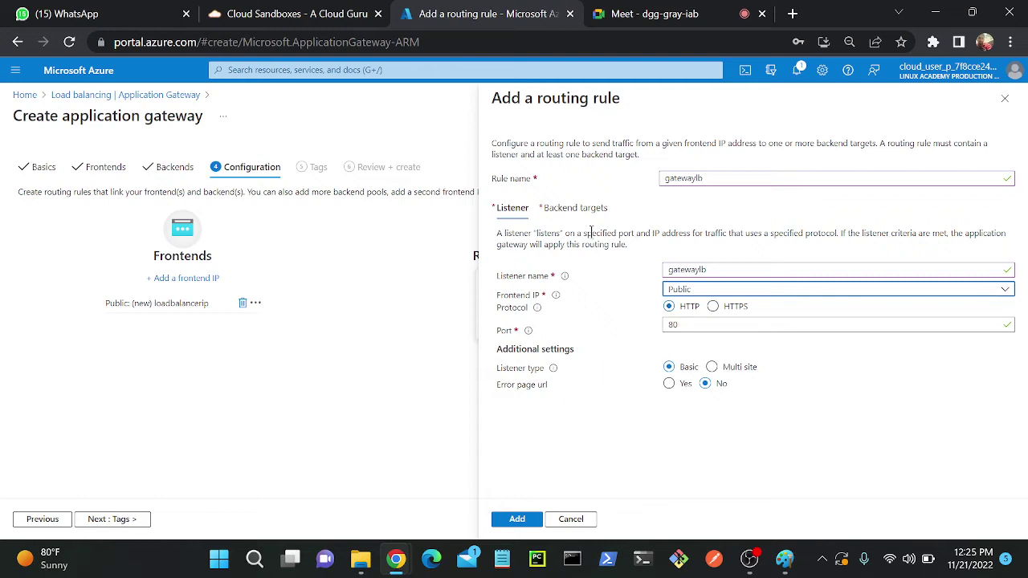
Target the red backend pool using a new backend setting named gateway, and add the routing rule to the gateway
left_click(578, 208)
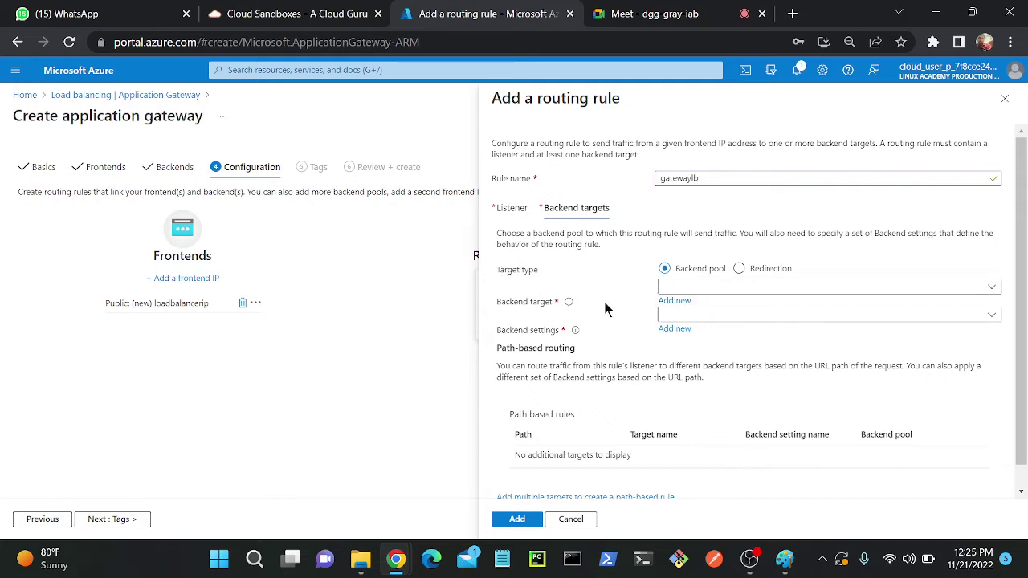
left_click(711, 287)
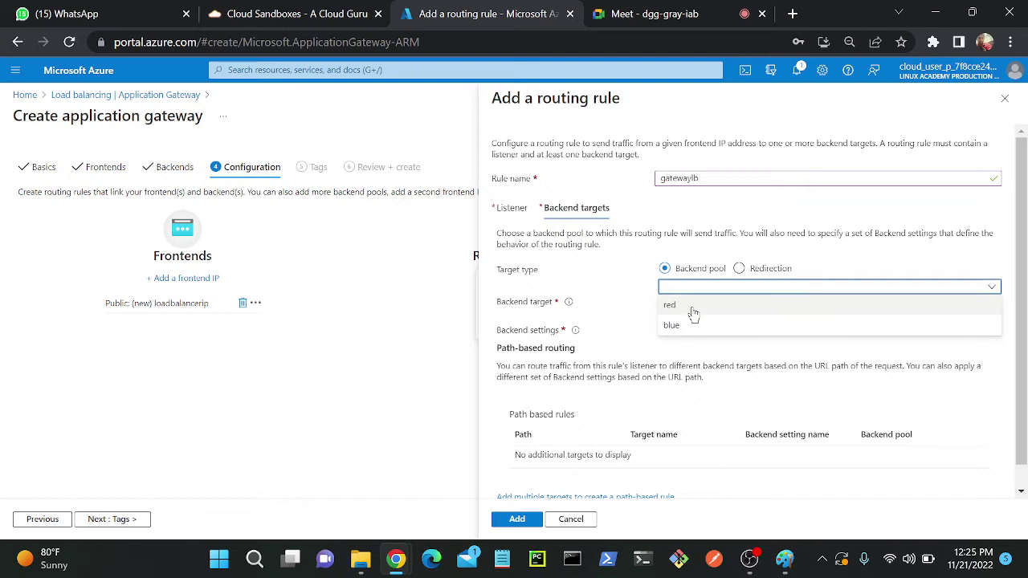
left_click(684, 305)
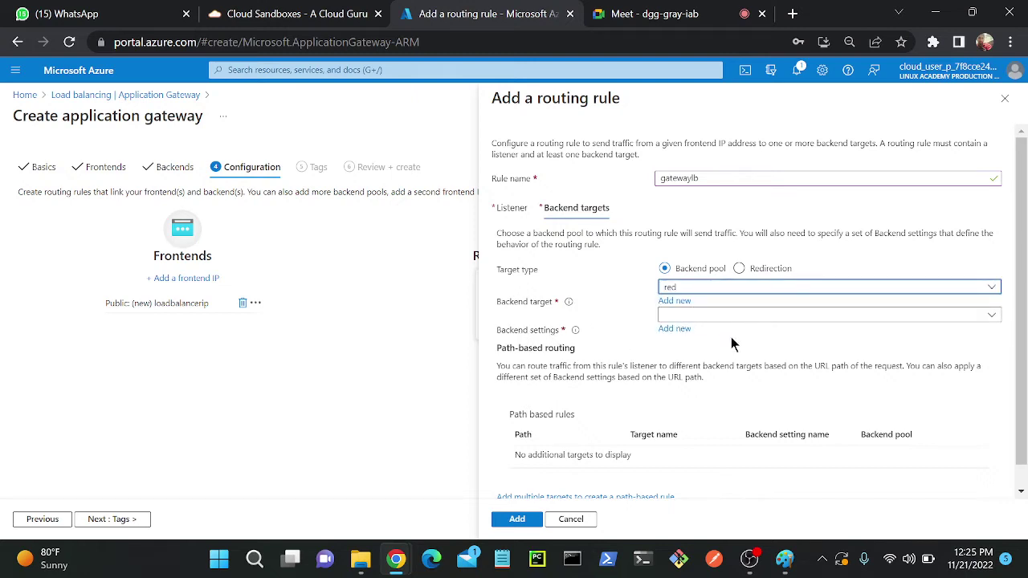
left_click(674, 328)
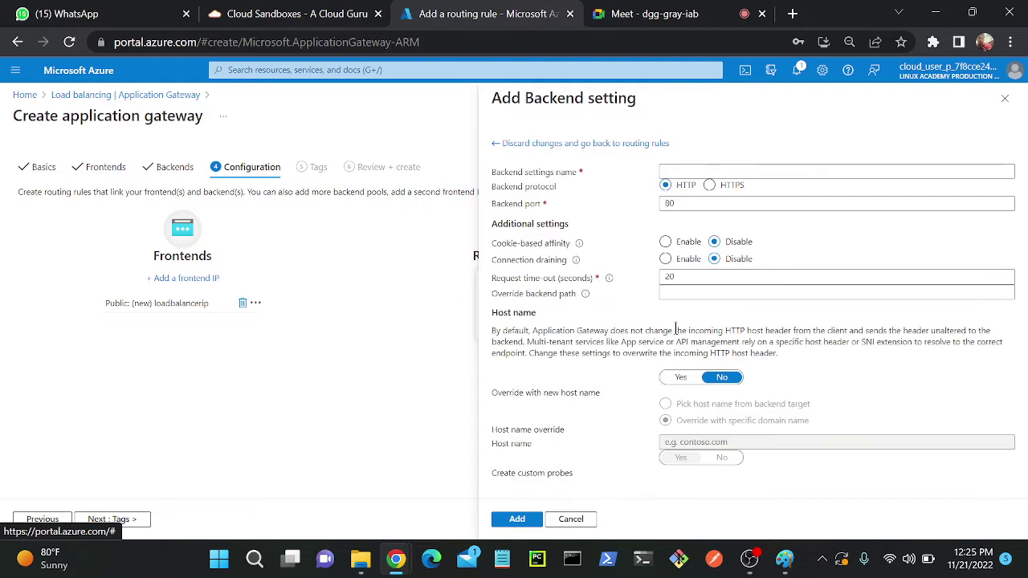
left_click(694, 171)
type("gate")
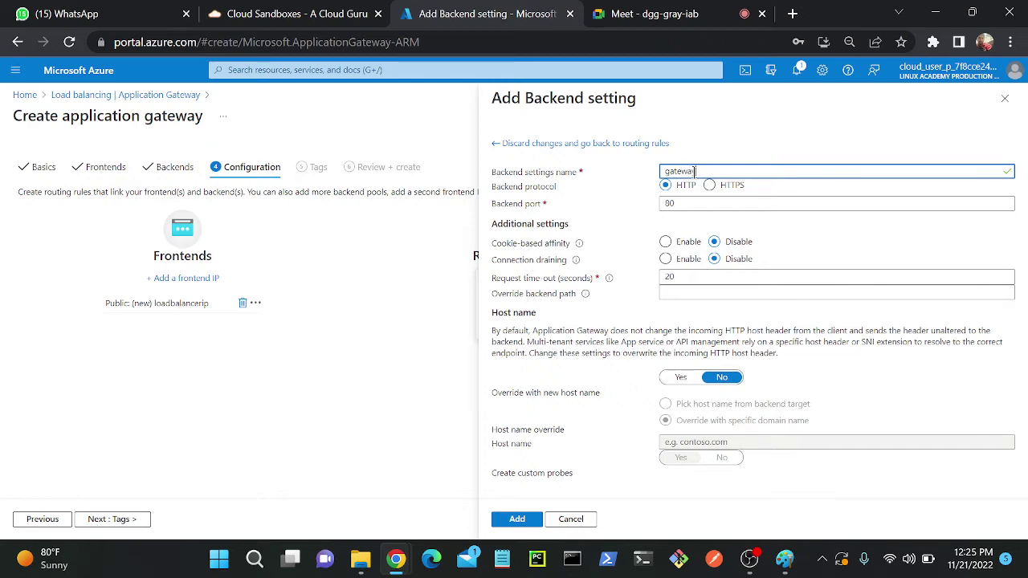
type("way")
left_click(517, 519)
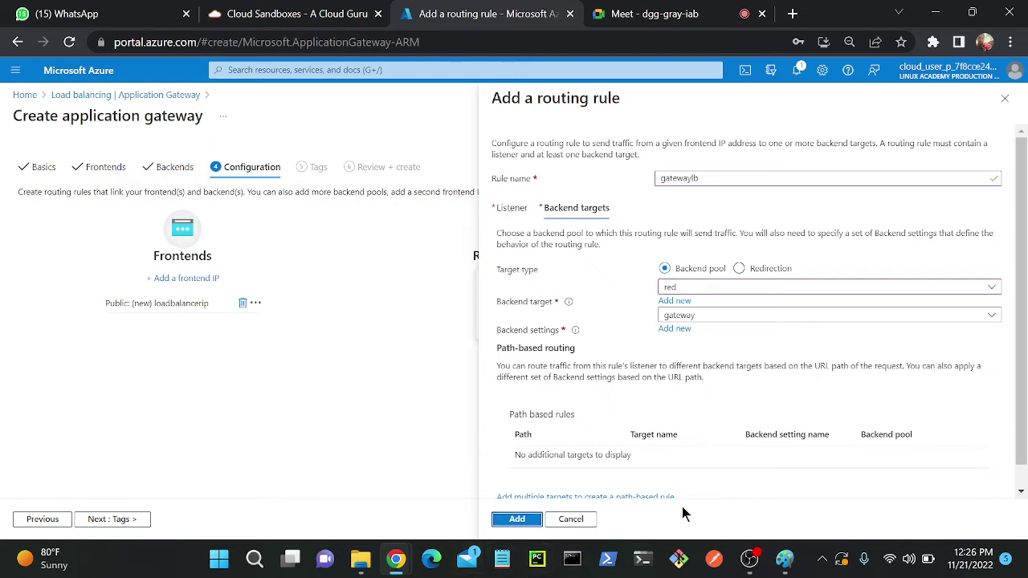
scroll(501, 338, "down", 1)
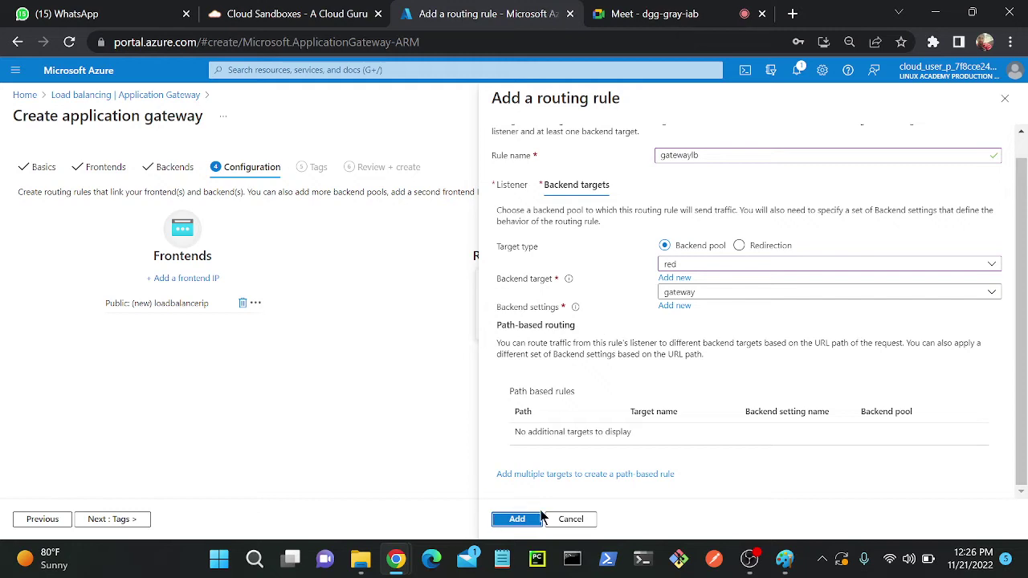
left_click(518, 519)
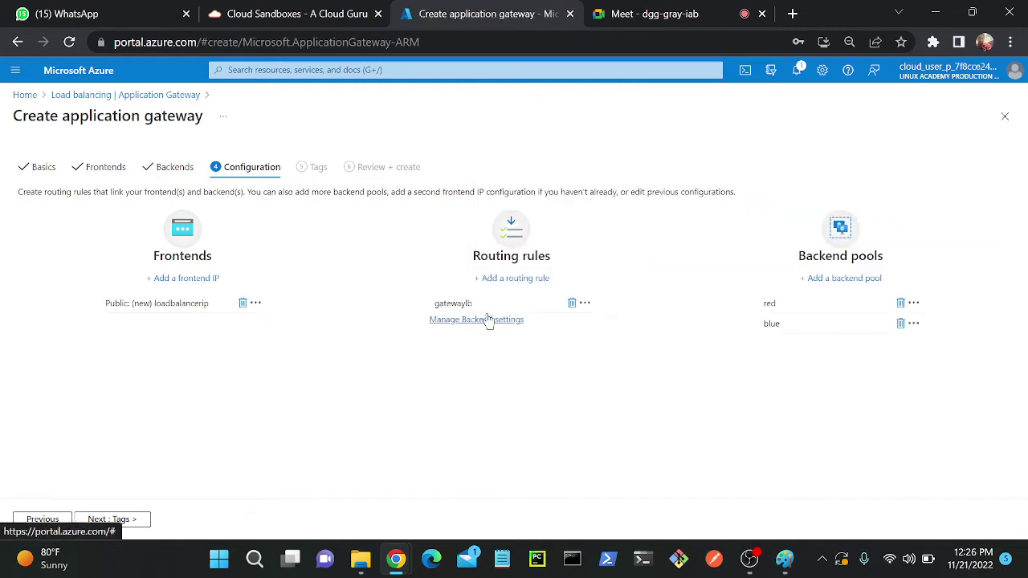
Review the options of the gateway backend setting and close its settings without changing anything
left_click(487, 320)
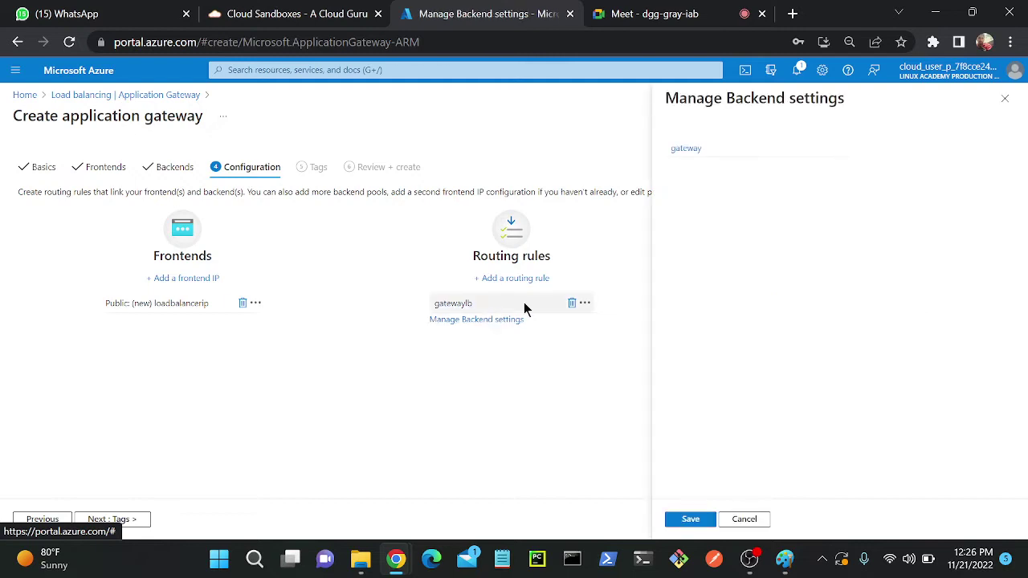
left_click(687, 150)
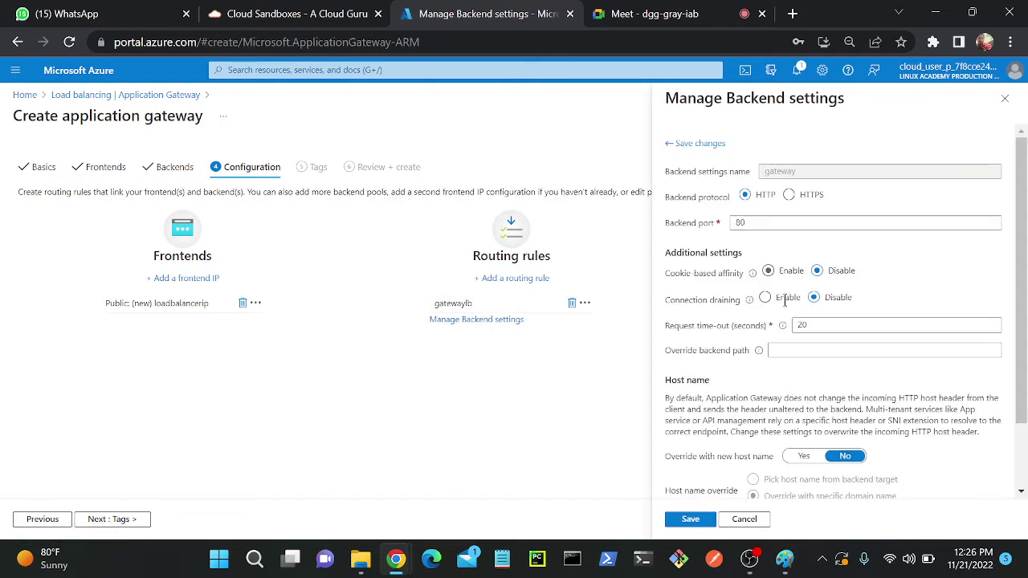
scroll(763, 377, "down", 1)
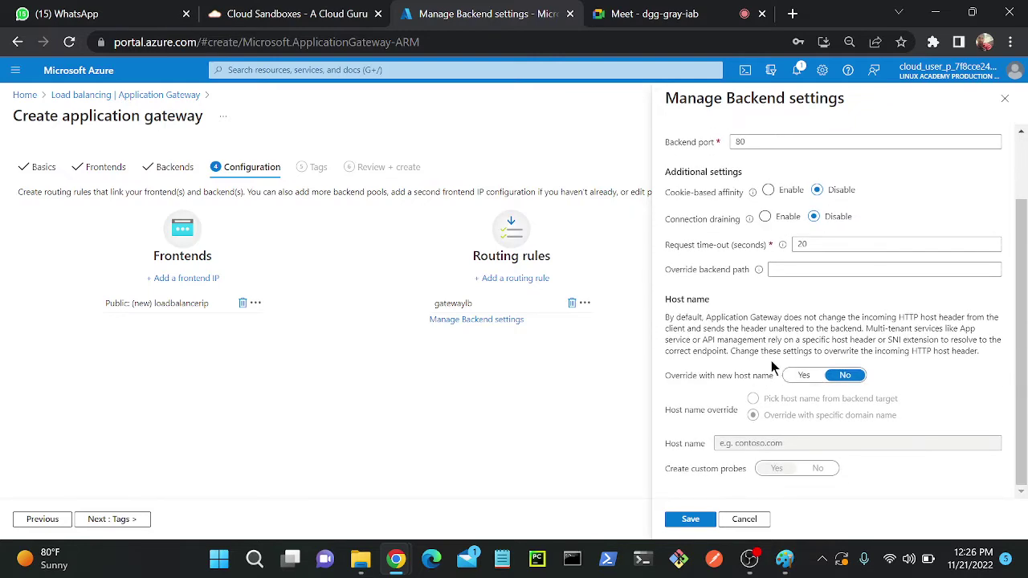
scroll(770, 367, "up", 1)
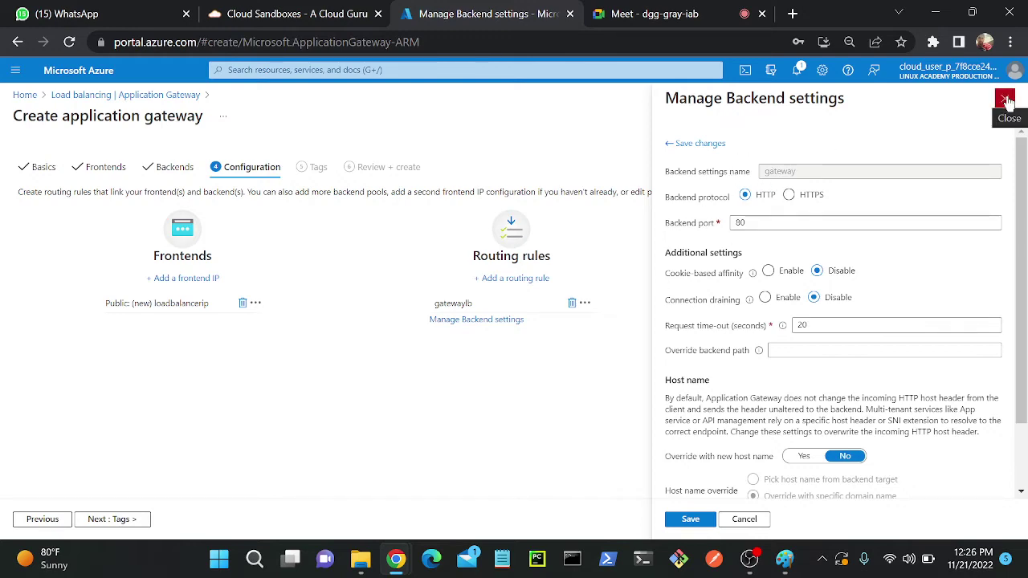
scroll(824, 260, "down", 1)
scroll(823, 260, "up", 1)
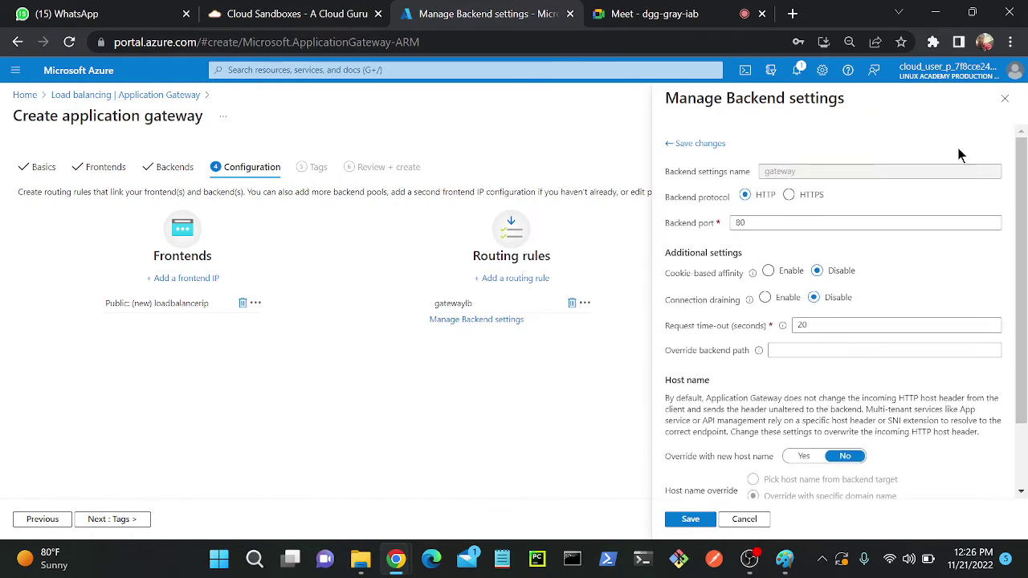
left_click(1005, 100)
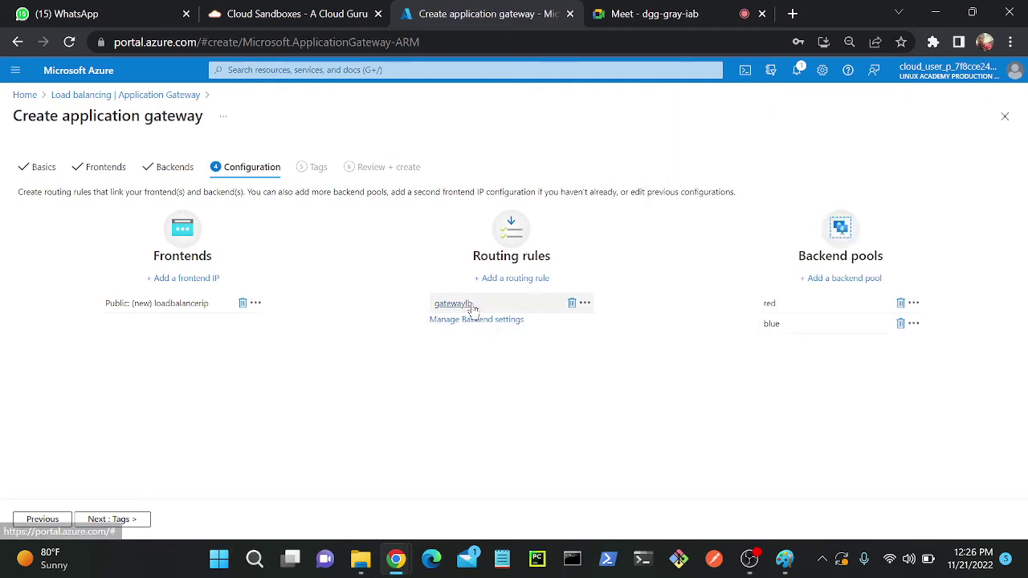
left_click(502, 278)
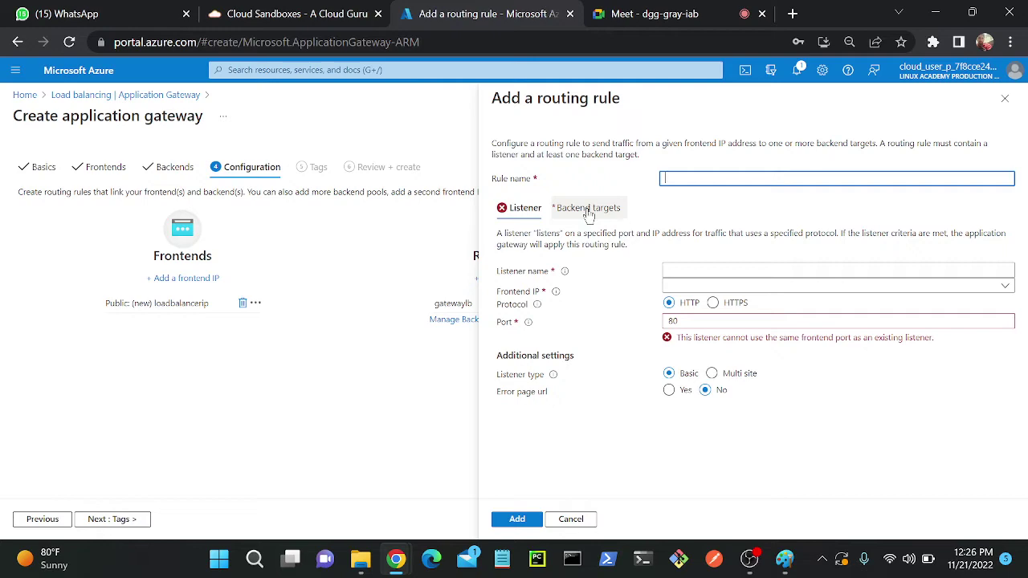
left_click(588, 209)
scroll(603, 315, "down", 1)
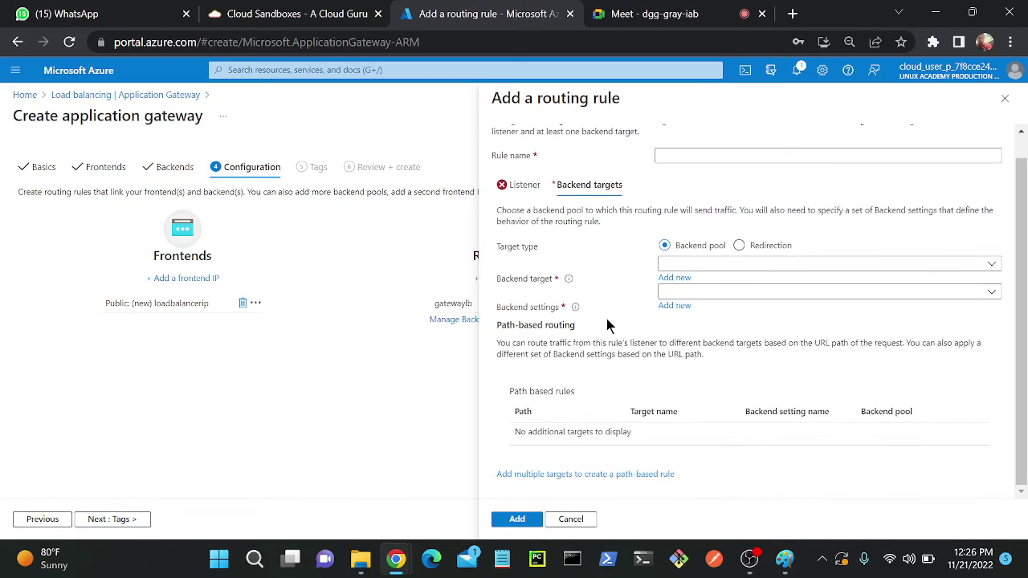
left_click(1004, 97)
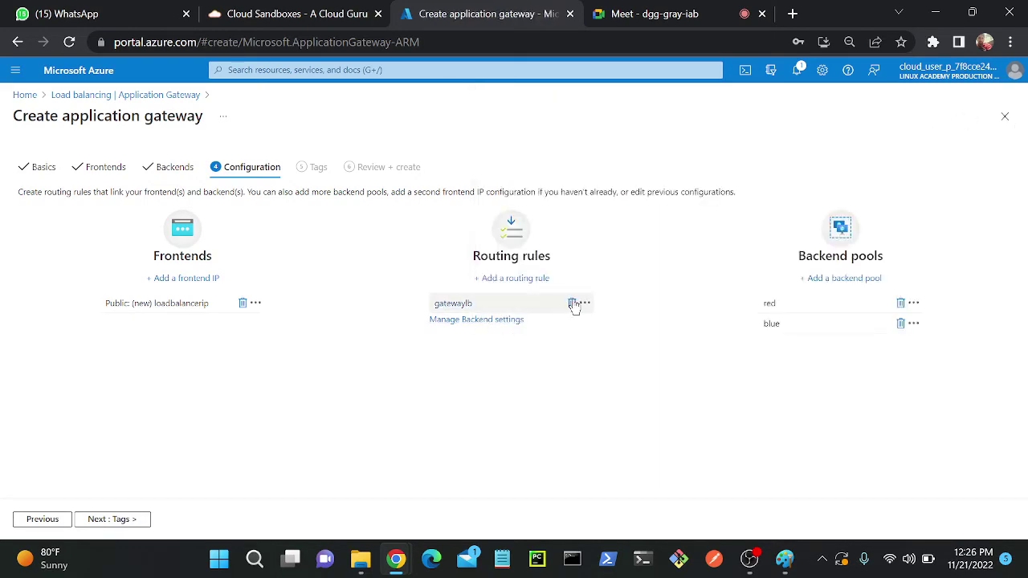
Delete the gatewaylb routing rule and start a new one named gateway-lb with listener gatewa-lb on the Public frontend IP
left_click(572, 302)
left_click(513, 319)
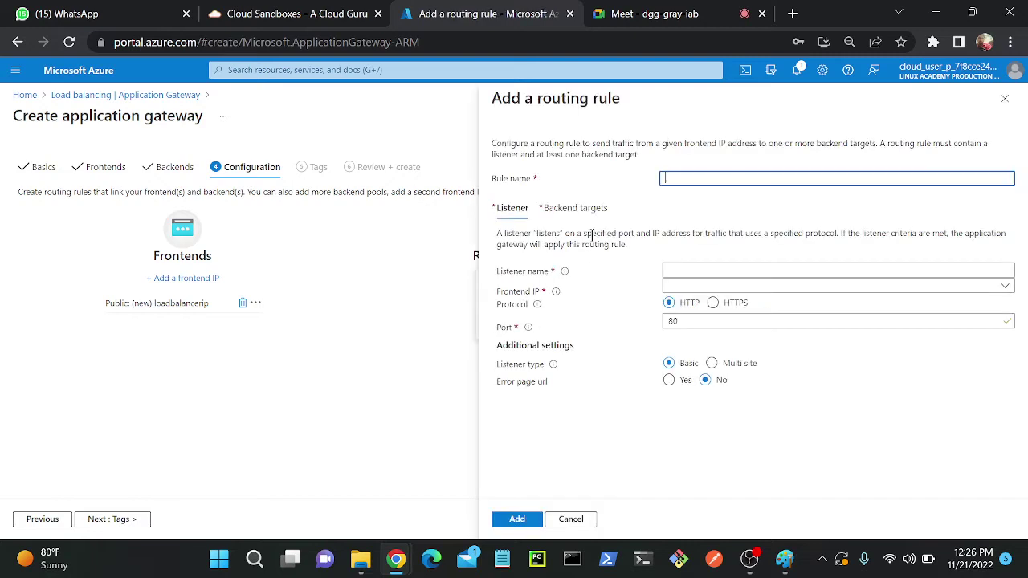
type("gateway-lb")
left_click(705, 268)
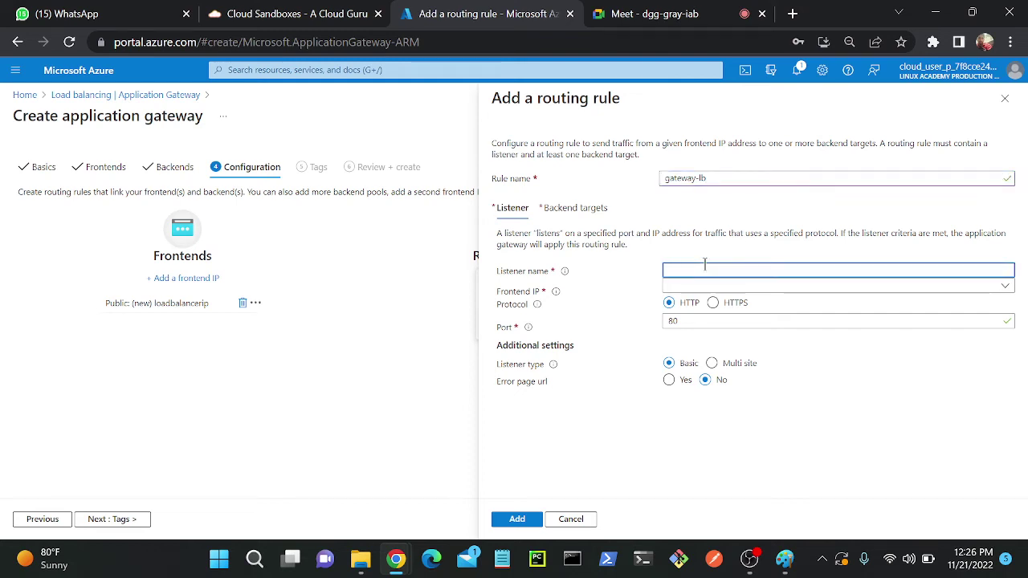
type("gatewa")
type("y")
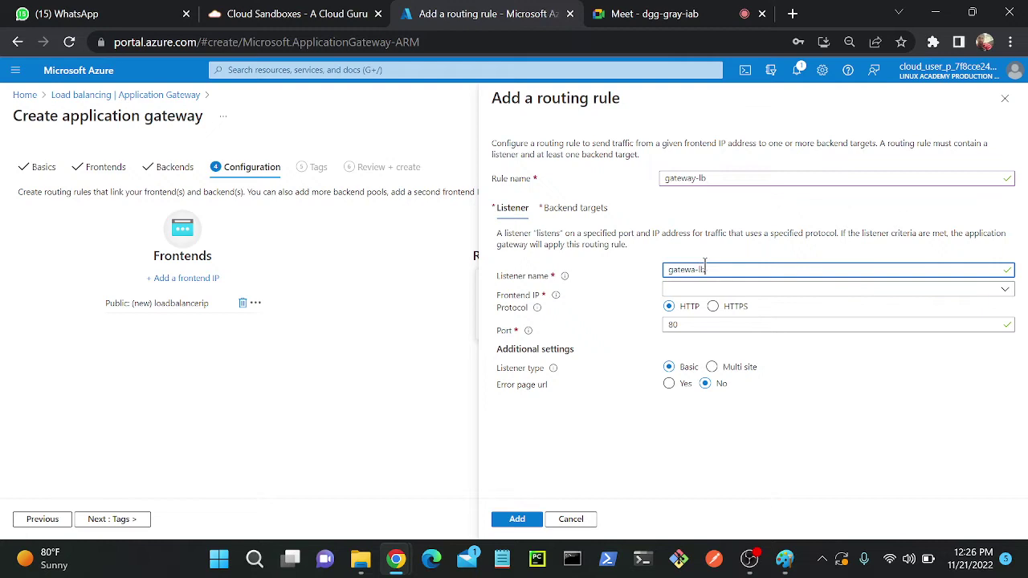
left_click(691, 291)
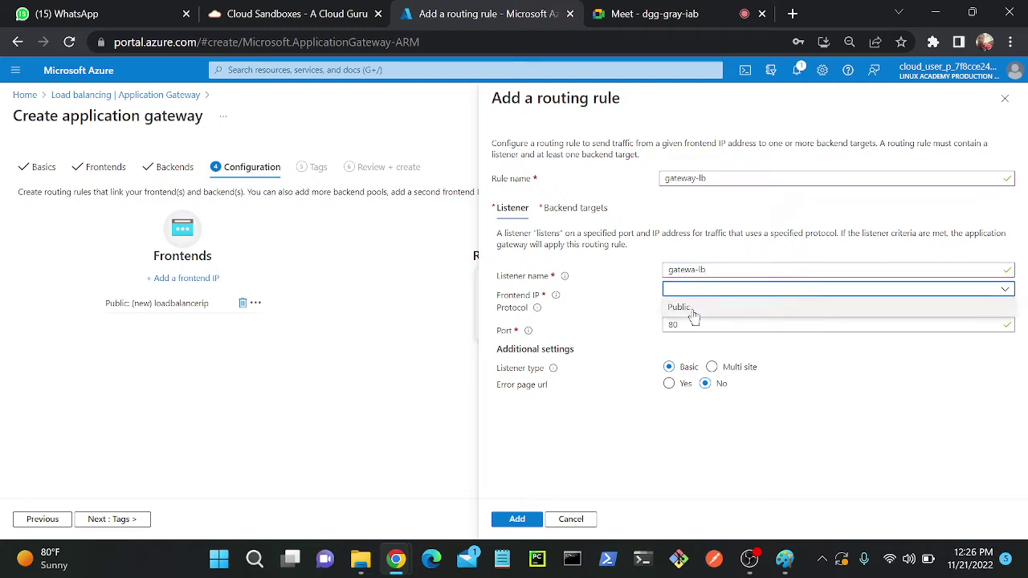
left_click(690, 306)
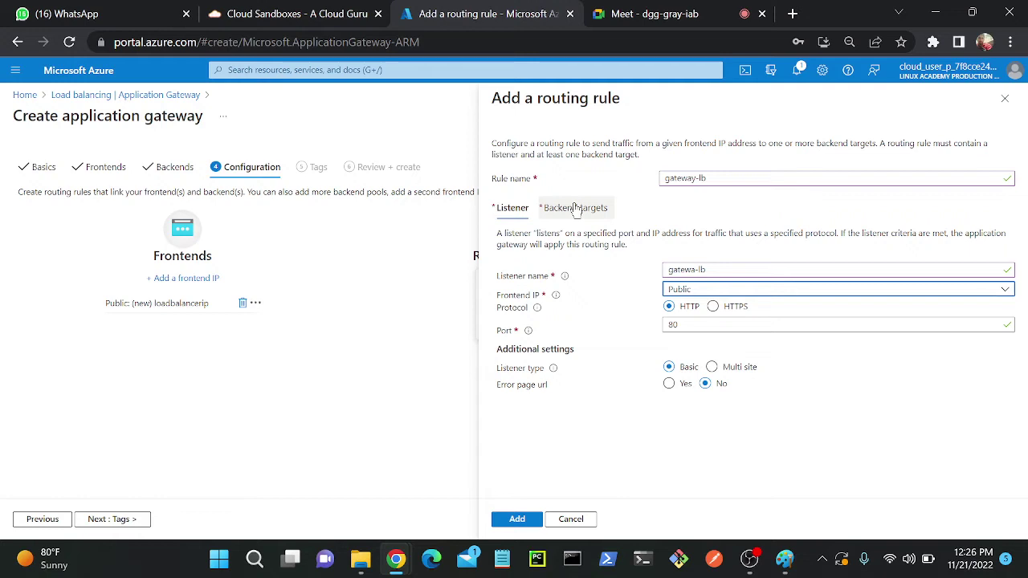
Target the red backend pool in the new routing rule and use the existing gateway backend setting
left_click(574, 208)
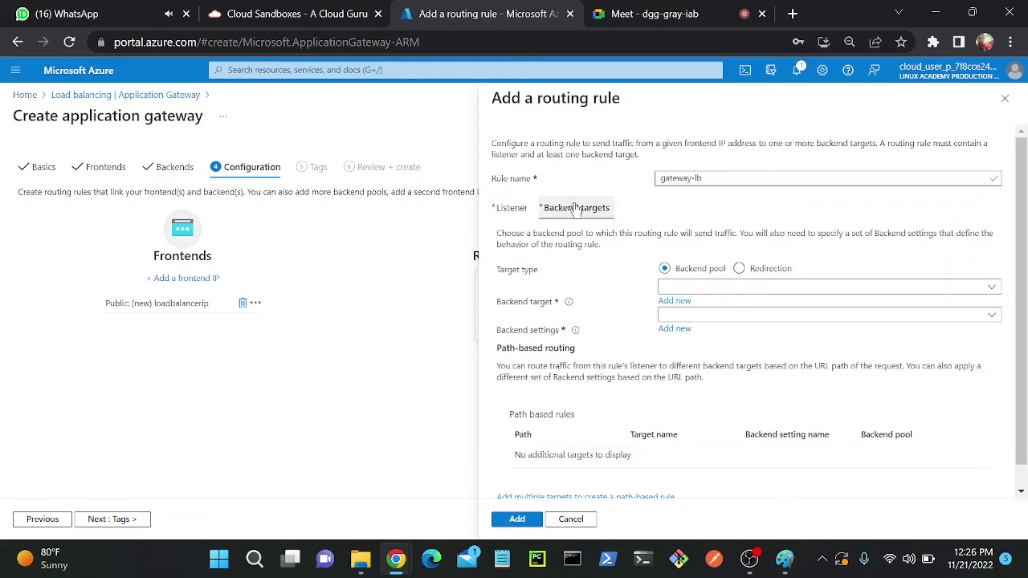
left_click(726, 287)
left_click(702, 307)
left_click(697, 315)
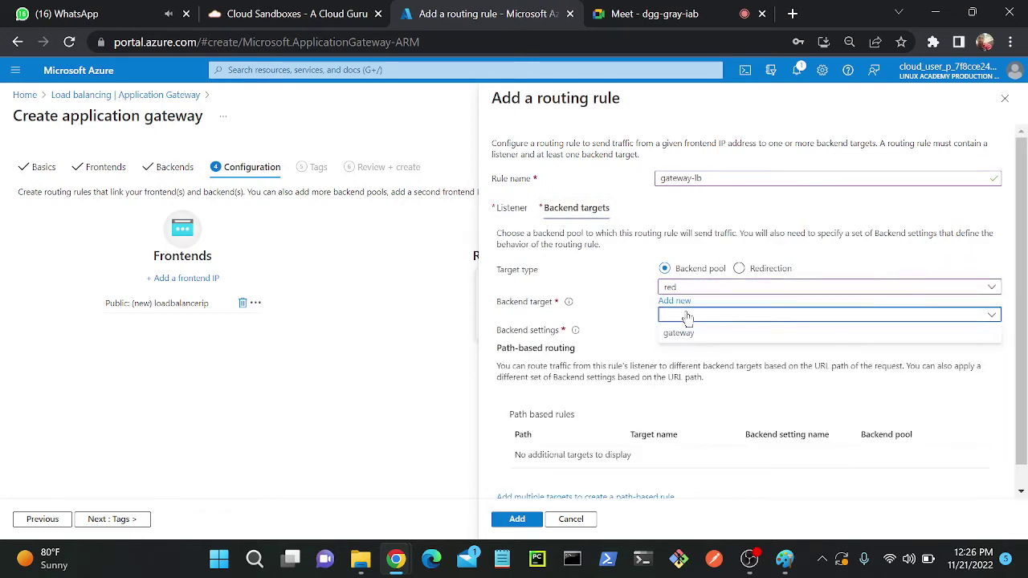
left_click(682, 332)
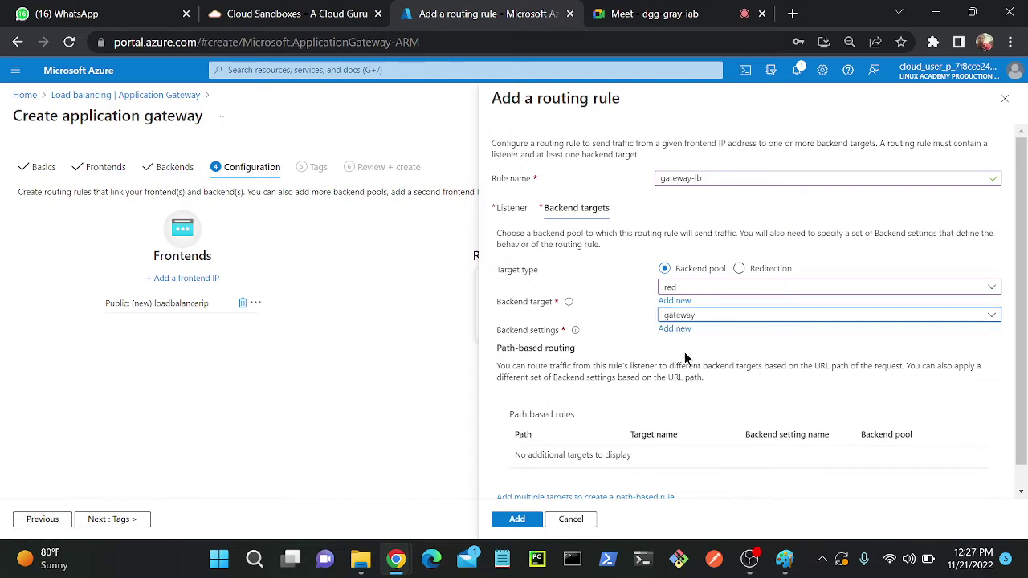
scroll(681, 365, "down", 1)
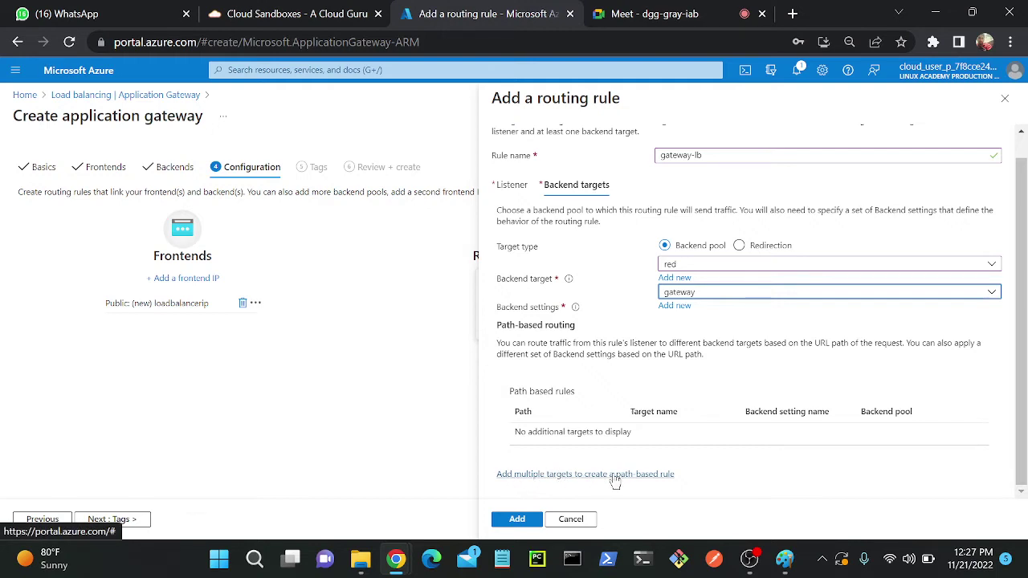
Switch to the Google Meet call, admit the waiting participant with the microphone turned on, and return to the Azure routing rule
left_click(646, 14)
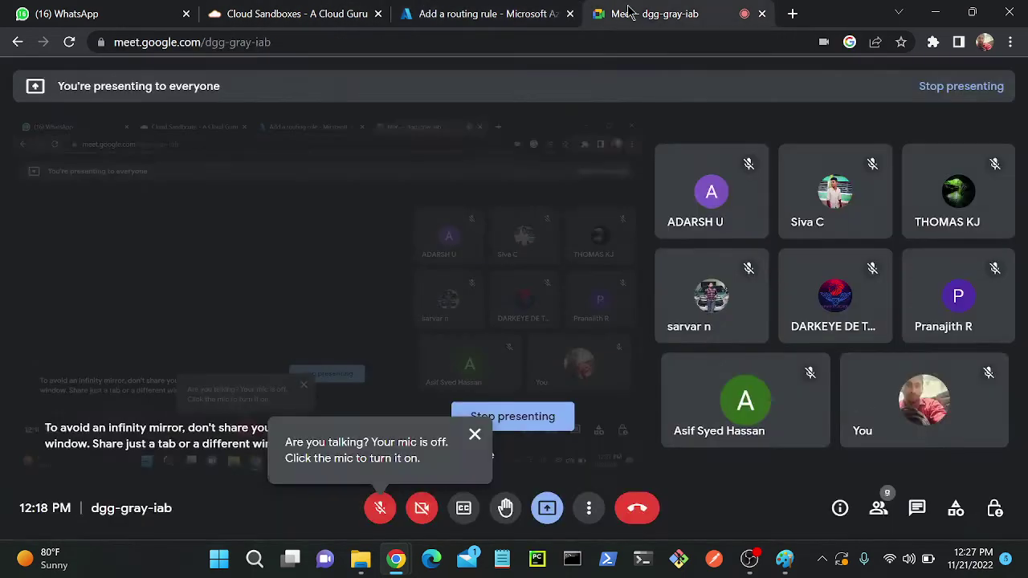
left_click(678, 152)
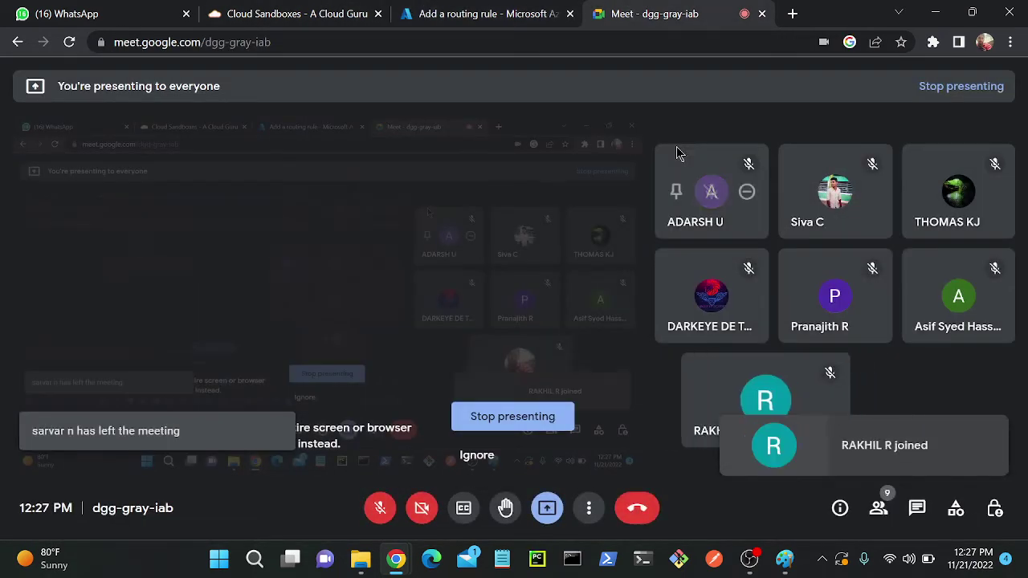
left_click(379, 508)
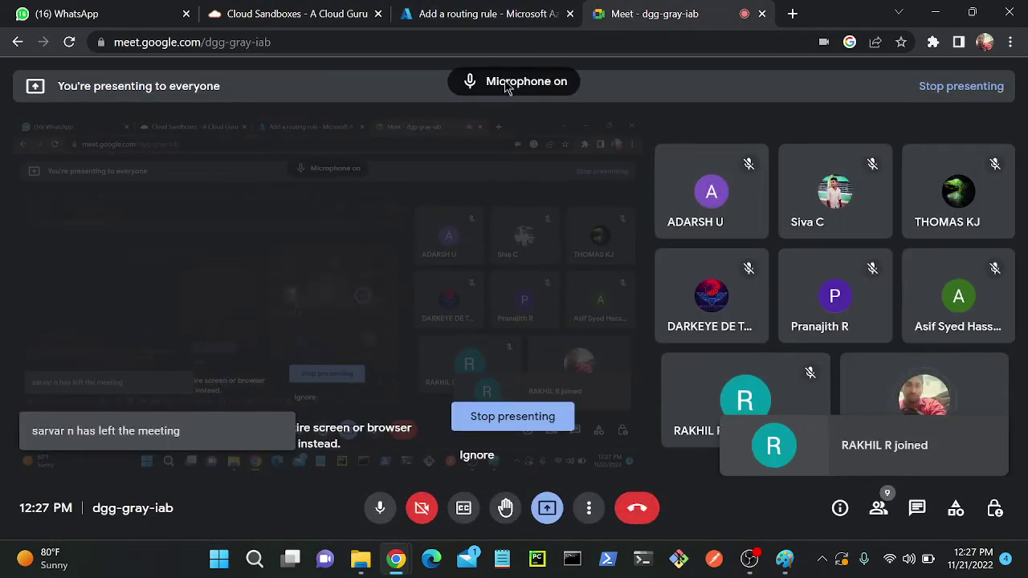
left_click(472, 14)
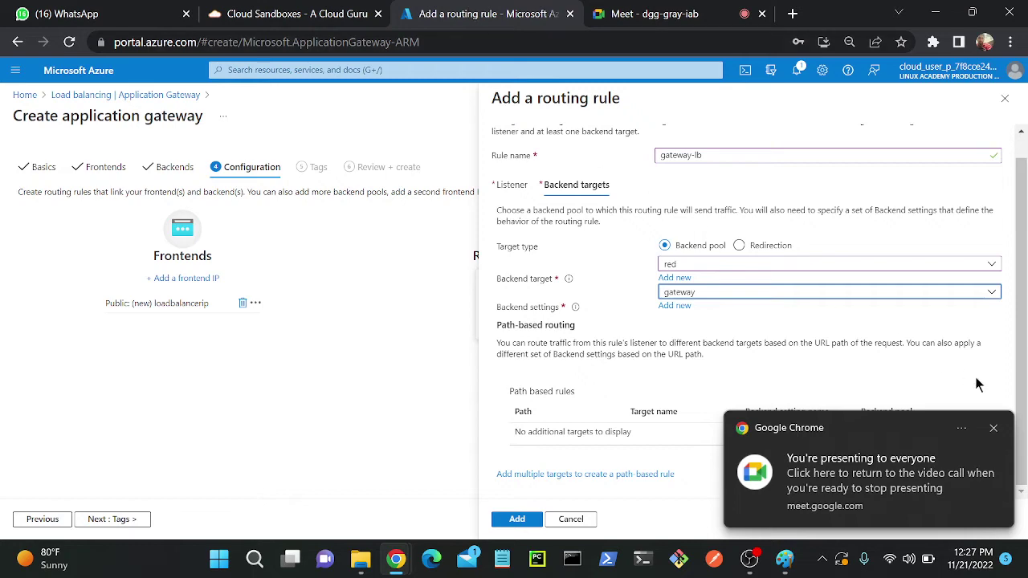
left_click(993, 431)
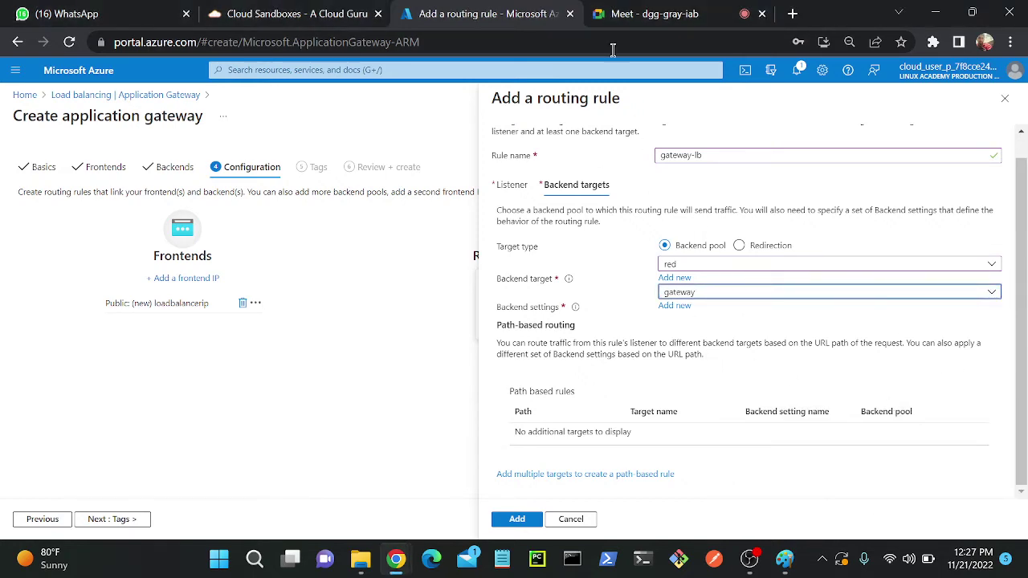
Admit another participant to the Google Meet call, mute and unmute the microphone, and return to the Azure portal
left_click(634, 14)
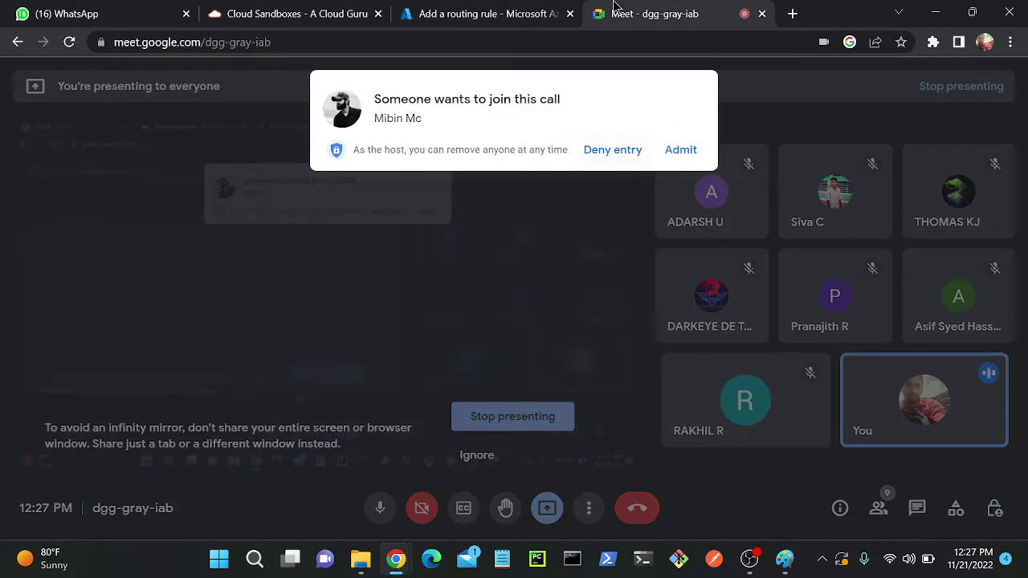
left_click(674, 149)
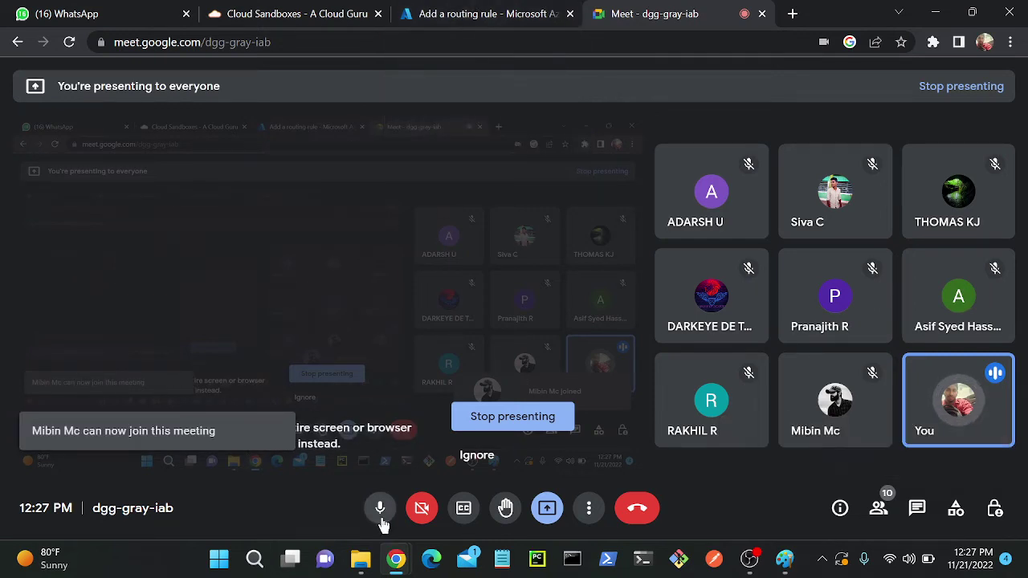
left_click(381, 518)
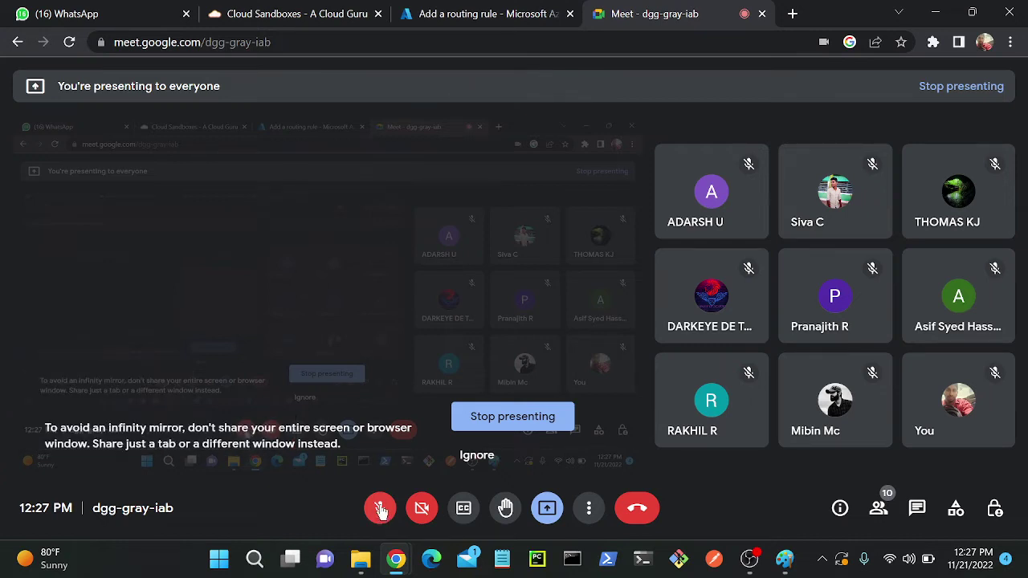
left_click(381, 509)
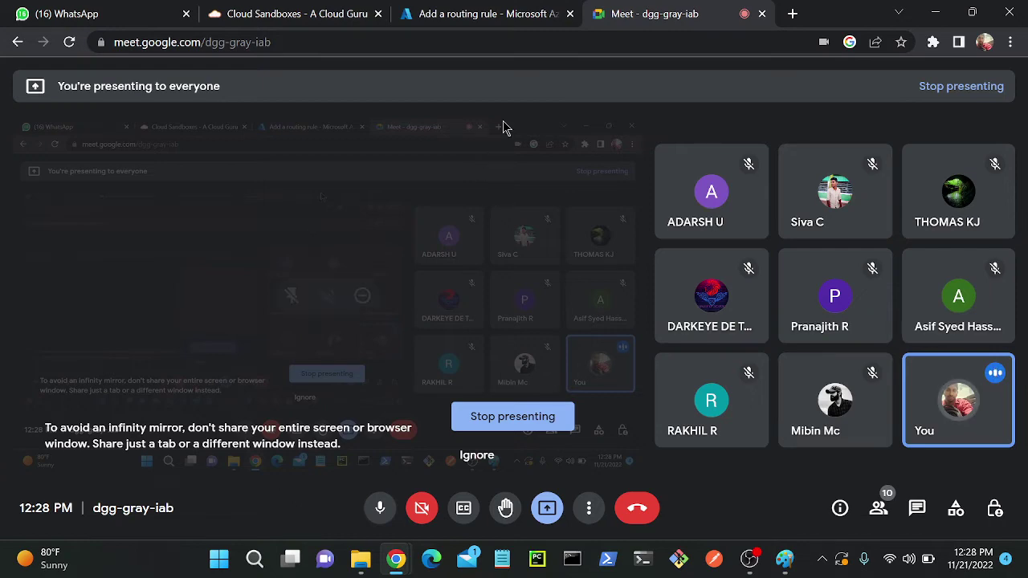
left_click(464, 14)
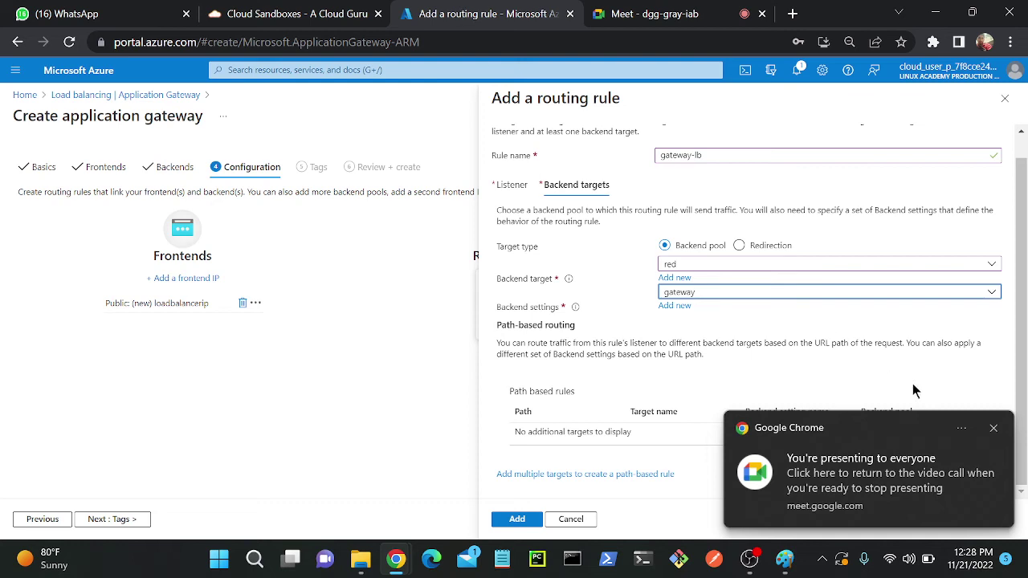
left_click(993, 428)
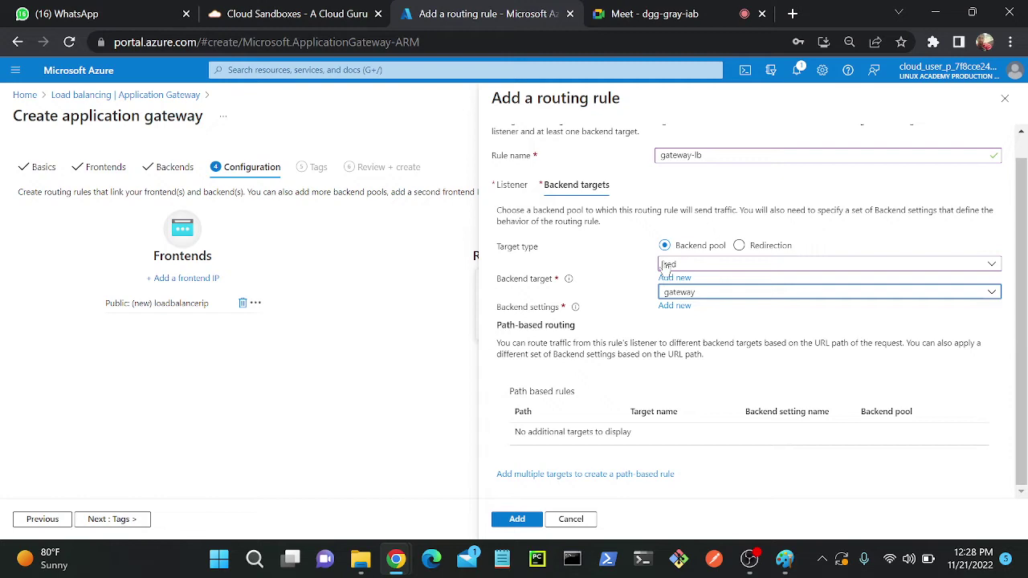
Start a path-based target in the gateway-lb routing rule and set its path to /blue/*
left_click(611, 475)
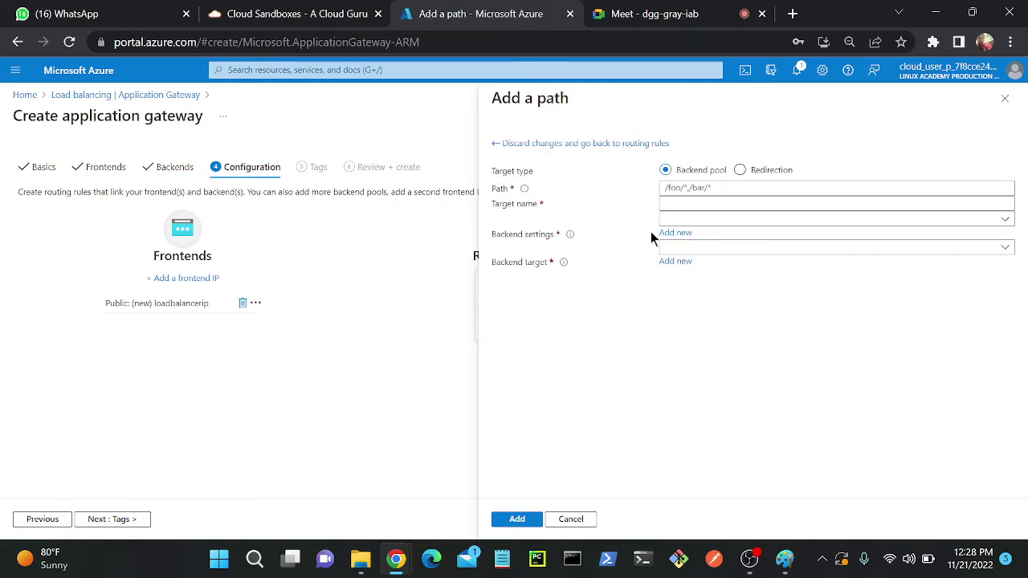
left_click(710, 203)
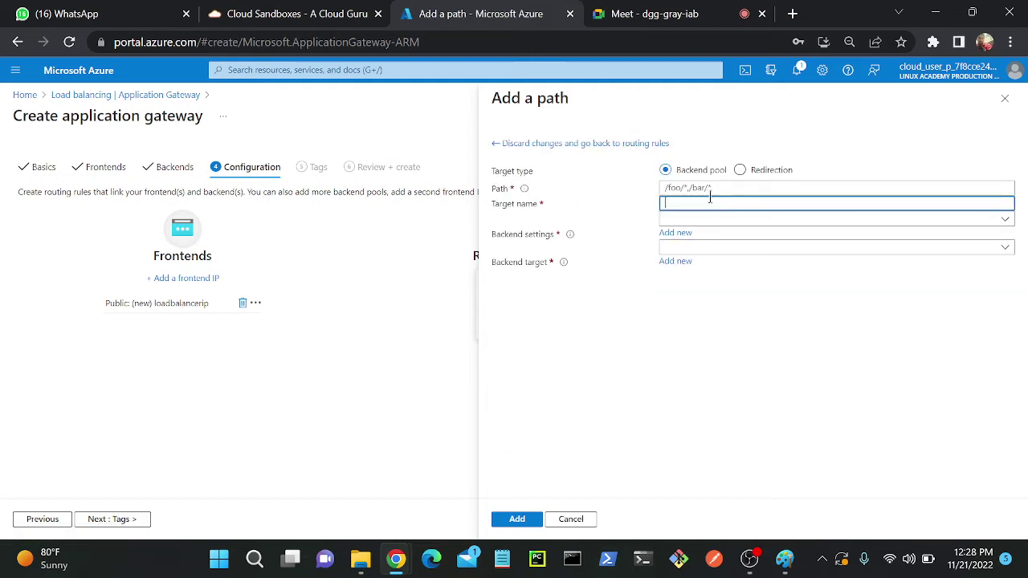
left_click(713, 189)
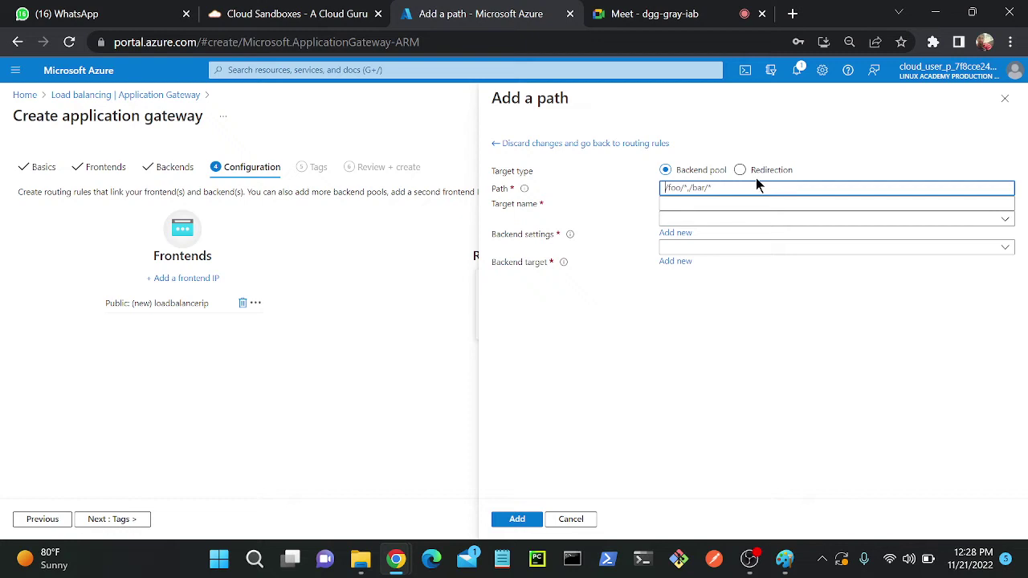
type("/")
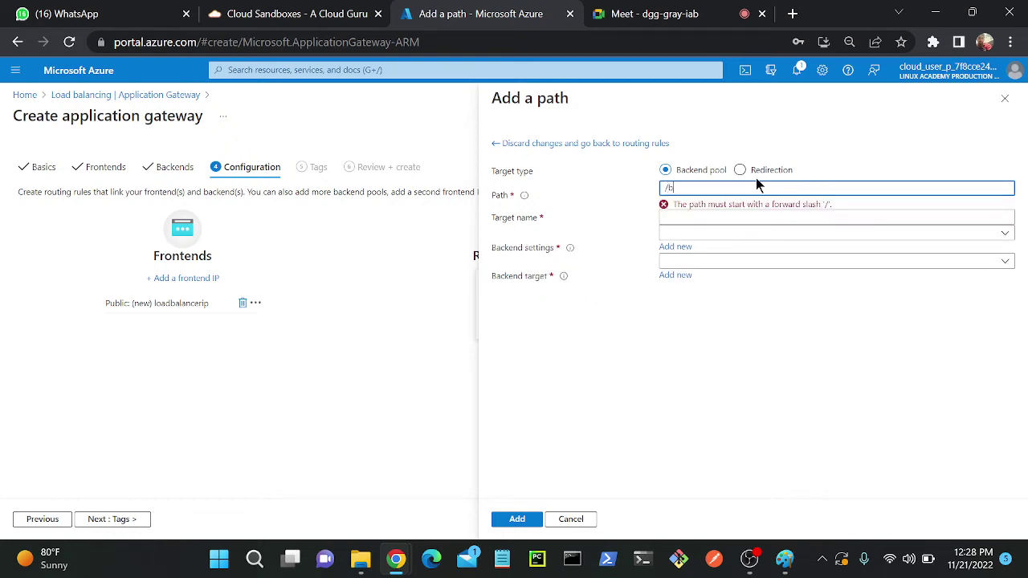
type("bl")
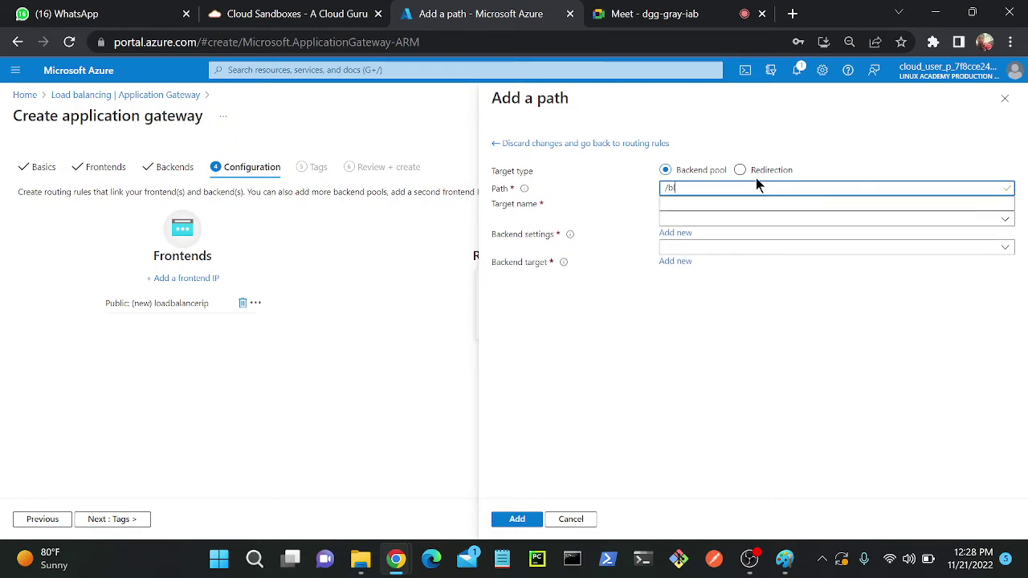
type("e/e/*")
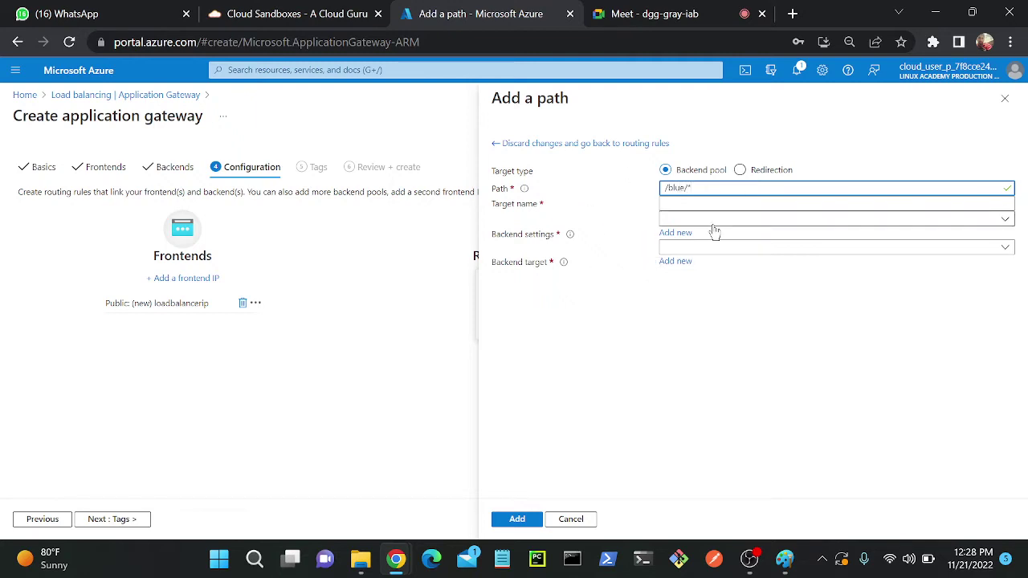
Name the path target blue, assign it the gateway backend setting and blue pool, and add the path and the routing rule
left_click(685, 204)
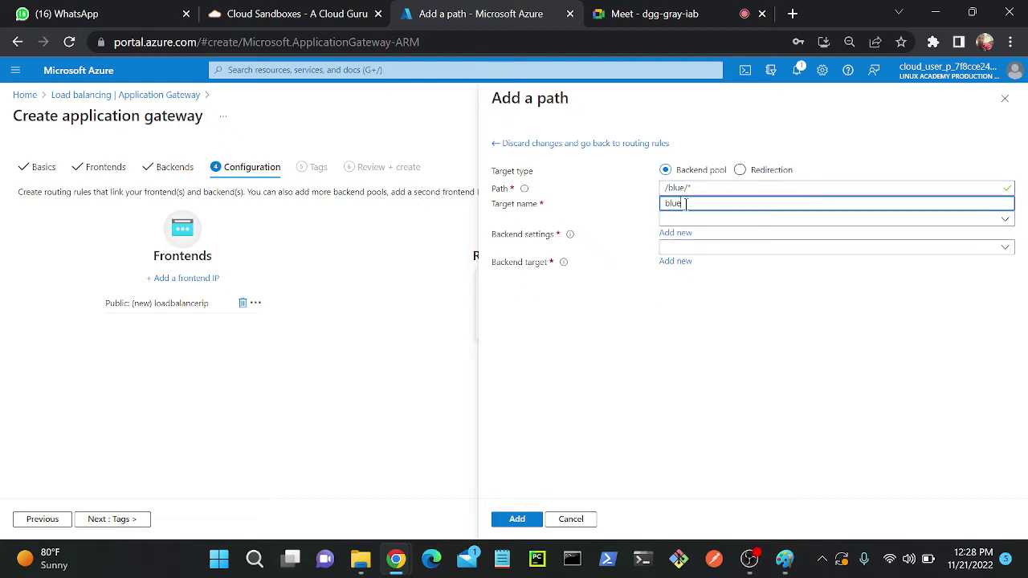
left_click(699, 218)
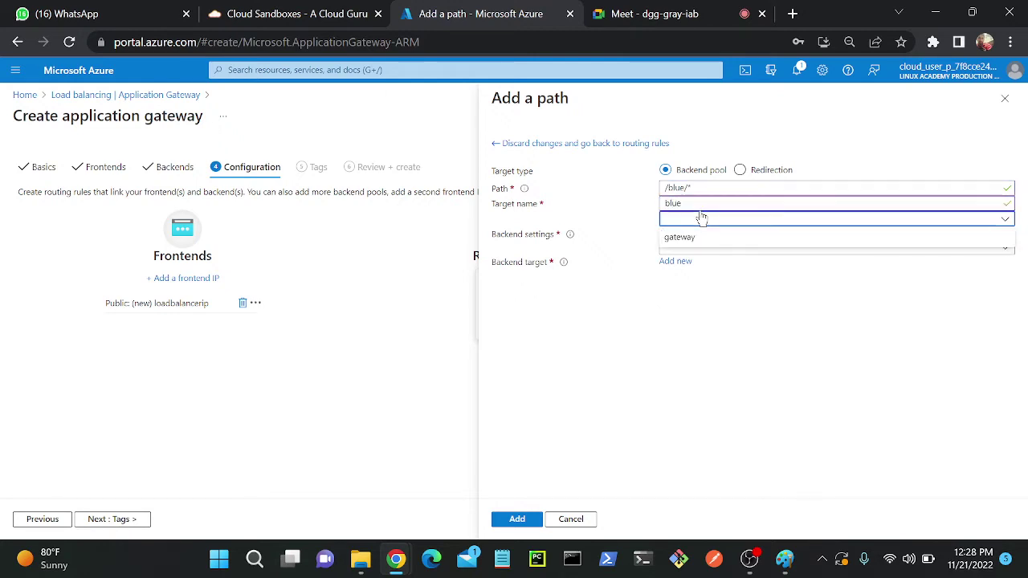
left_click(695, 237)
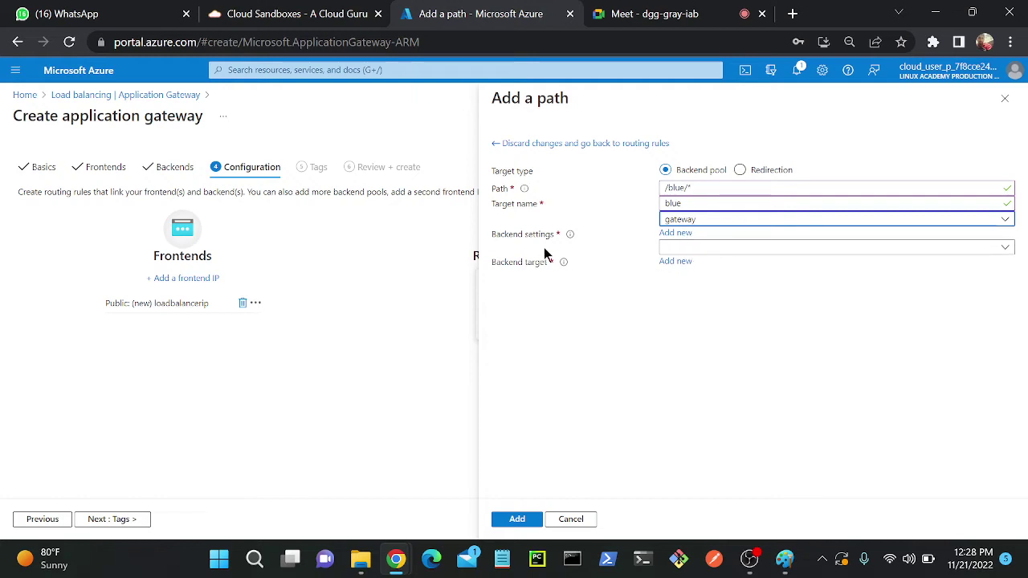
left_click(720, 249)
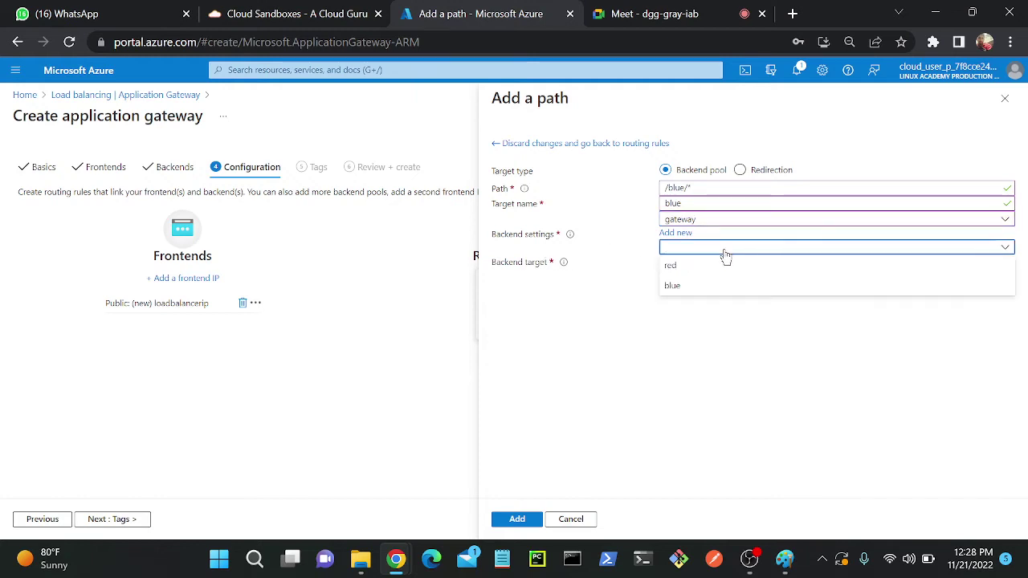
left_click(675, 287)
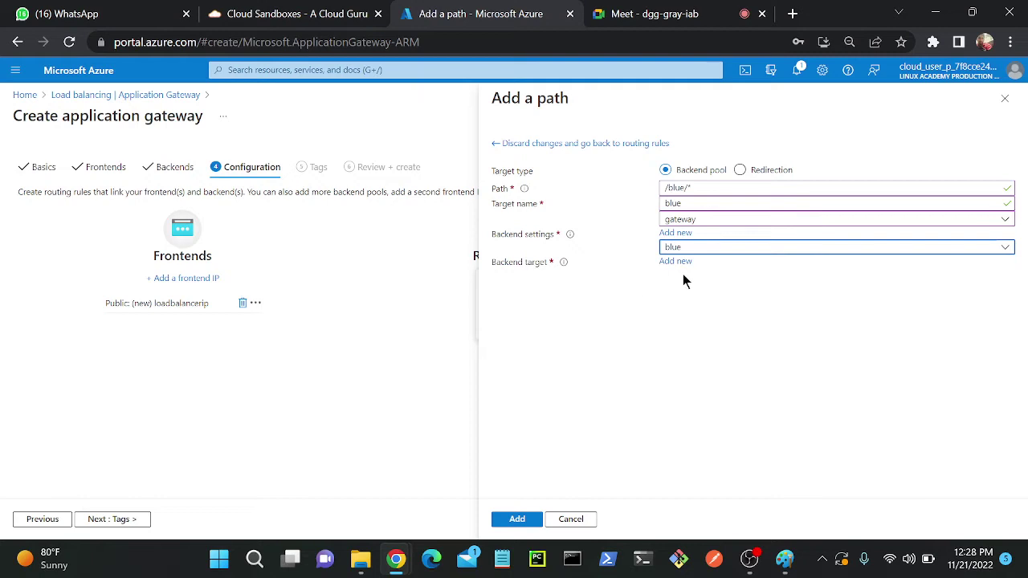
left_click(794, 253)
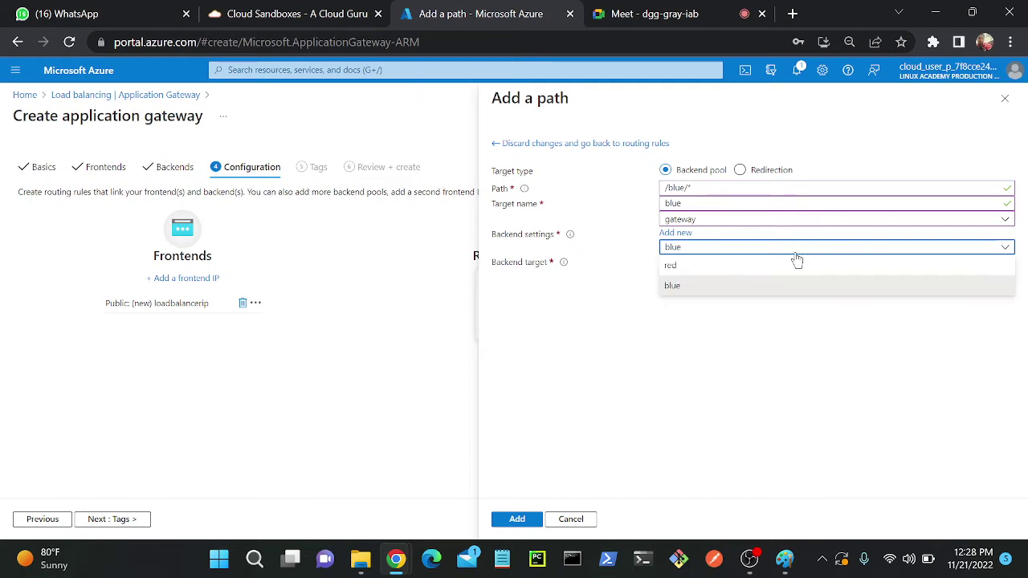
left_click(795, 255)
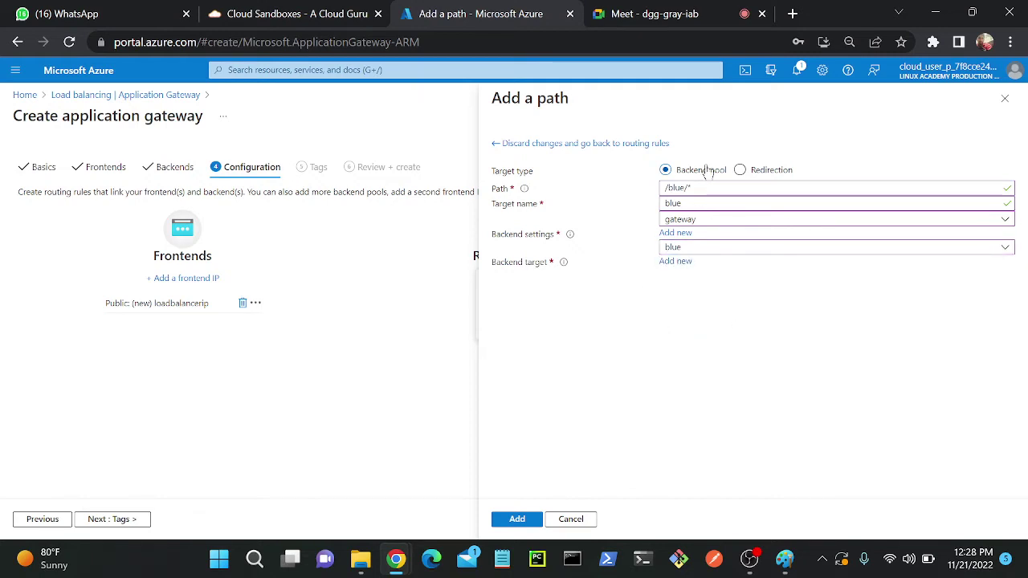
left_click(520, 522)
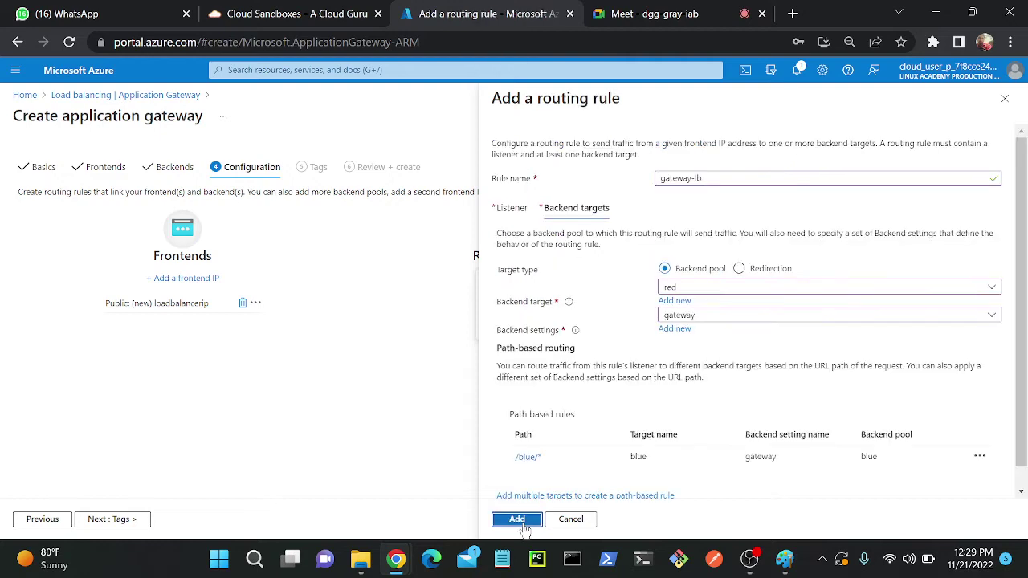
left_click(522, 524)
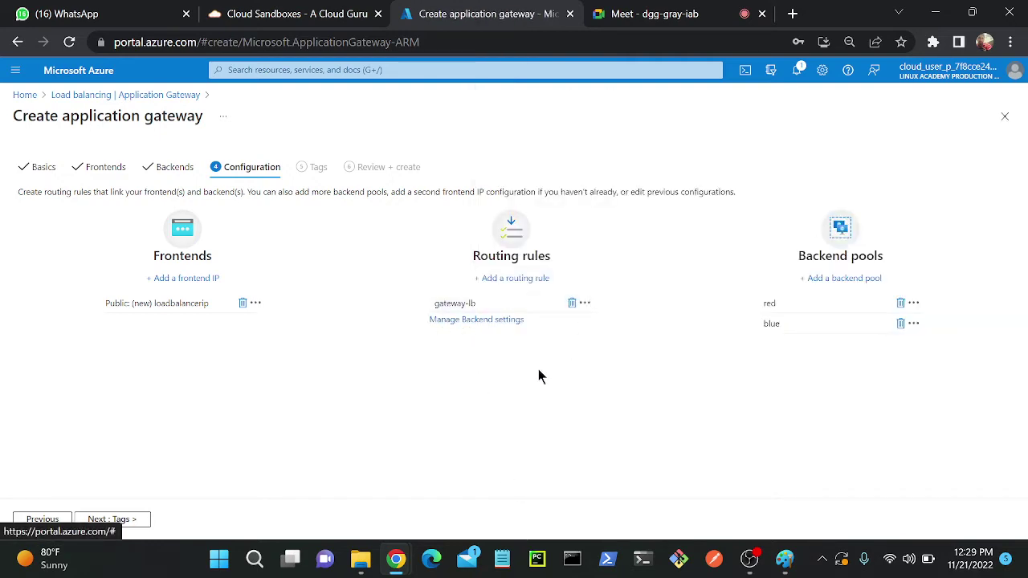
Review the gateway backend settings, including protocol, port, affinity and host name options, and close them without changes
left_click(470, 321)
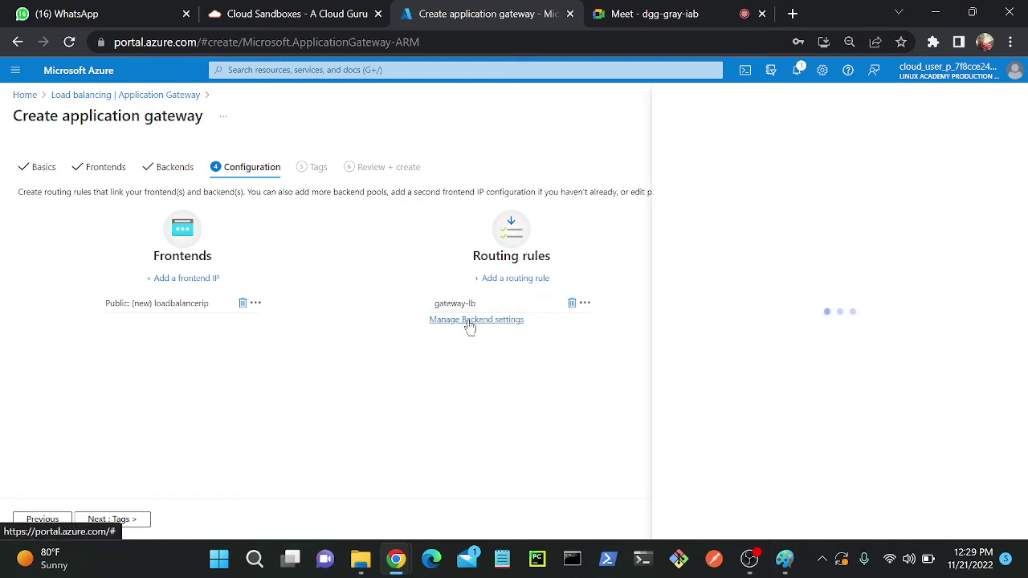
left_click(695, 153)
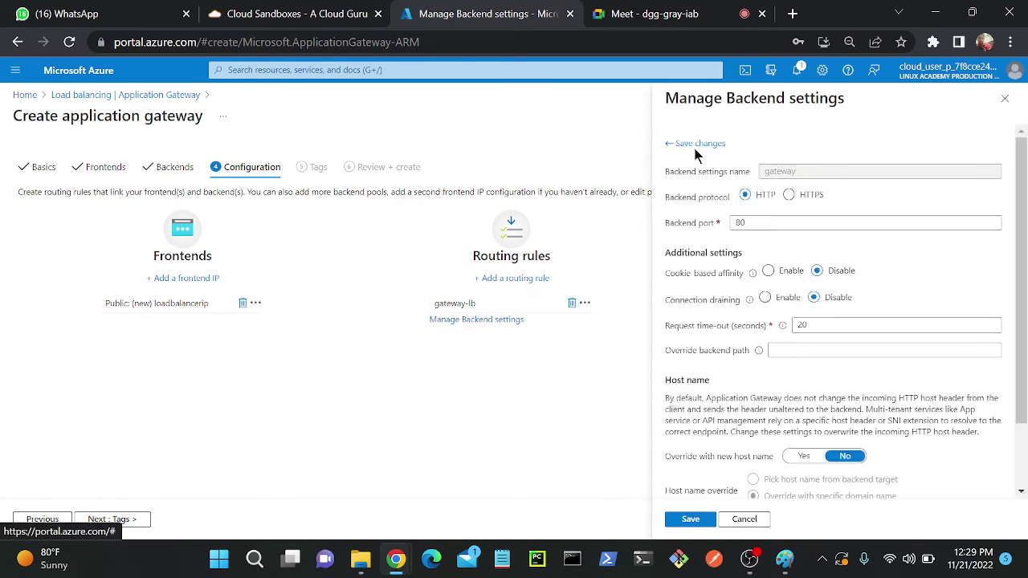
scroll(811, 252, "down", 2)
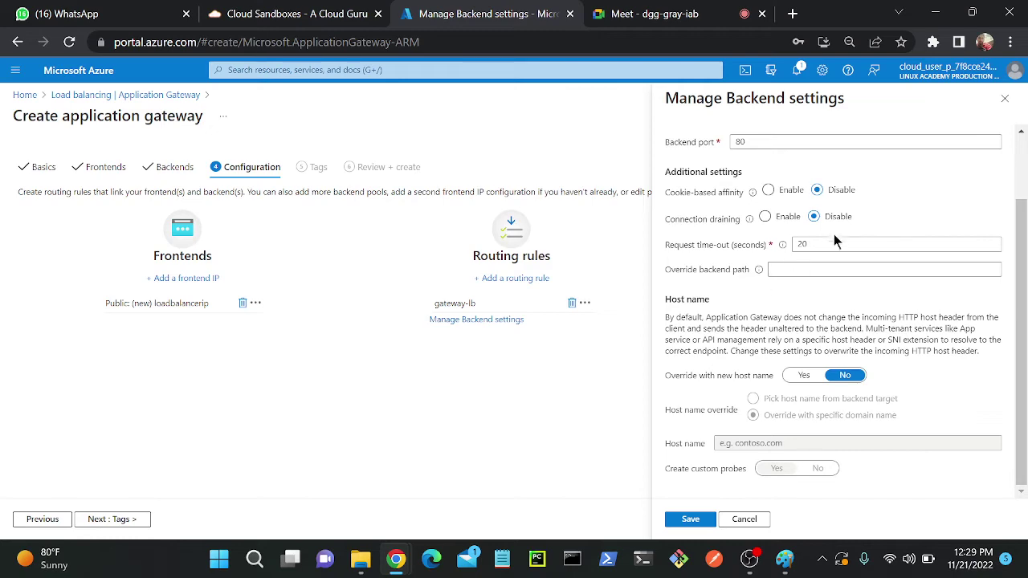
scroll(833, 243, "up", 2)
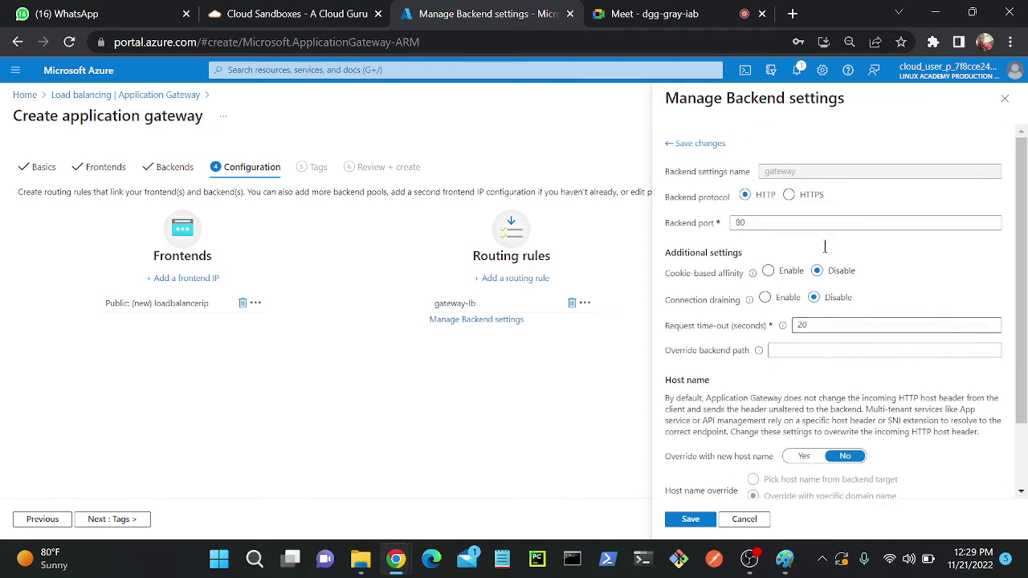
left_click(1005, 100)
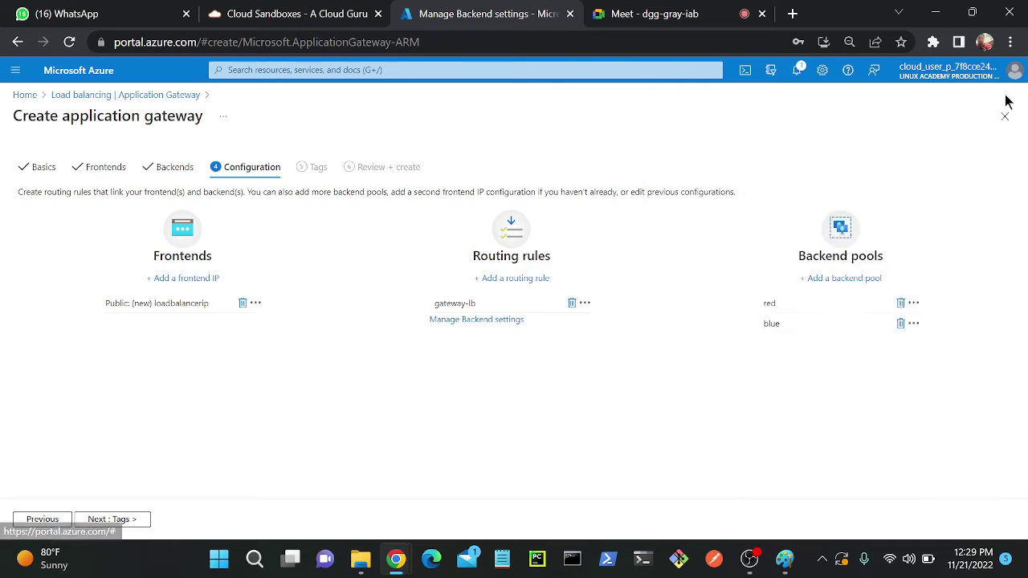
Skip the tags, run the final validation, and create the application gateway
left_click(135, 522)
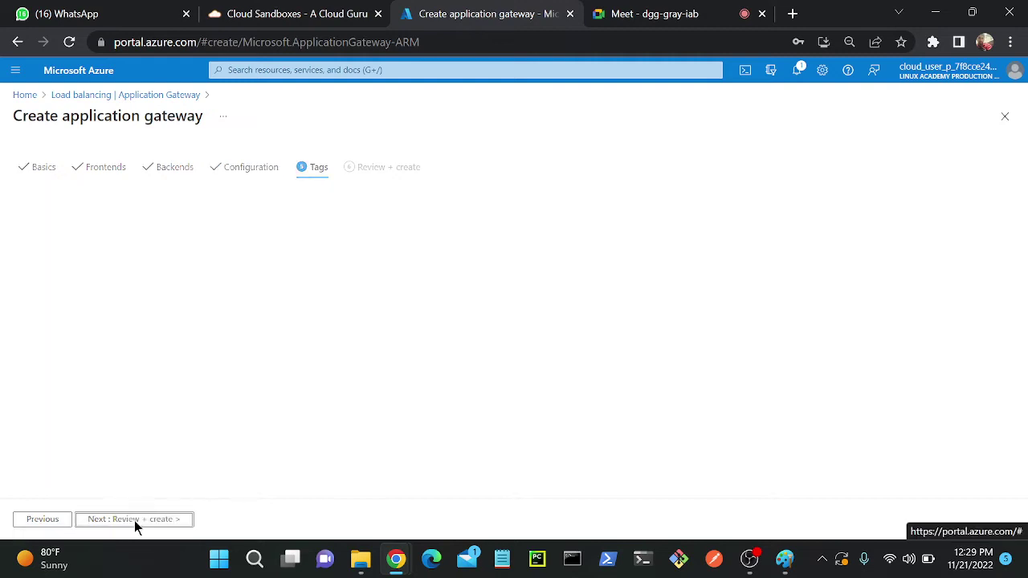
left_click(135, 522)
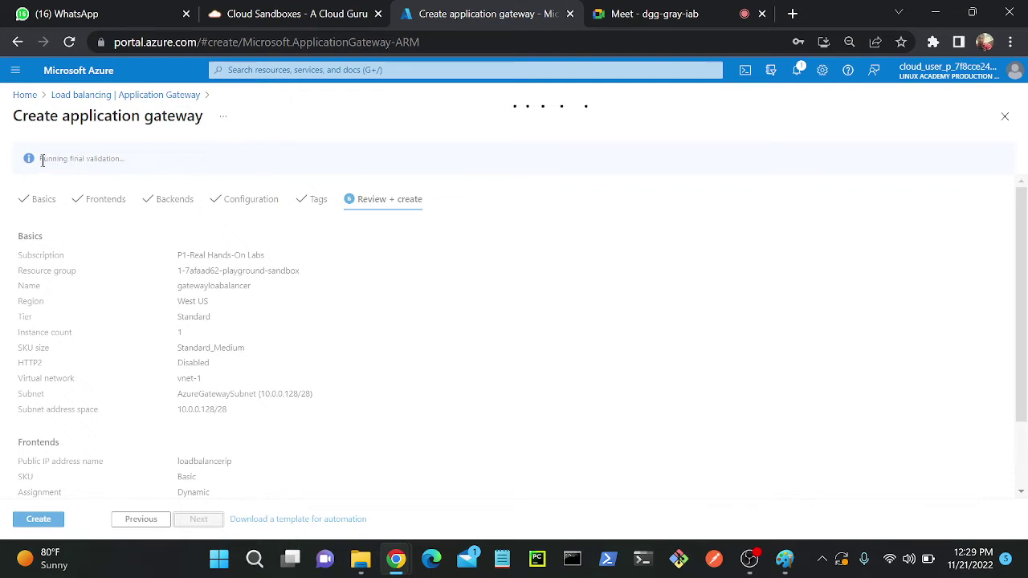
left_click_drag(43, 160, 134, 160)
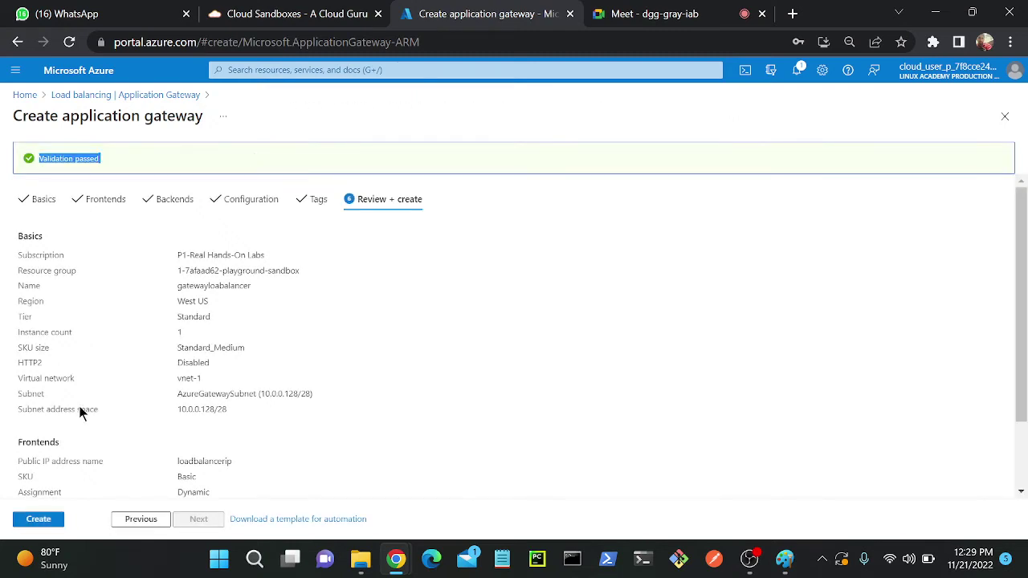
left_click(50, 519)
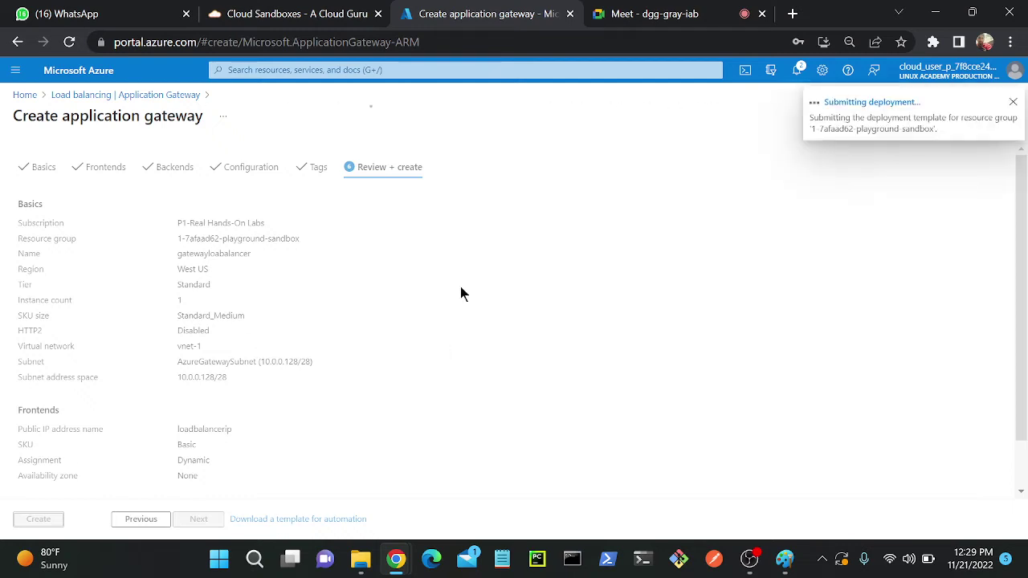
Duplicate the portal in a second browser tab, open the virtual machines list there, and dismiss the feedback survey
right_click(474, 10)
left_click(513, 120)
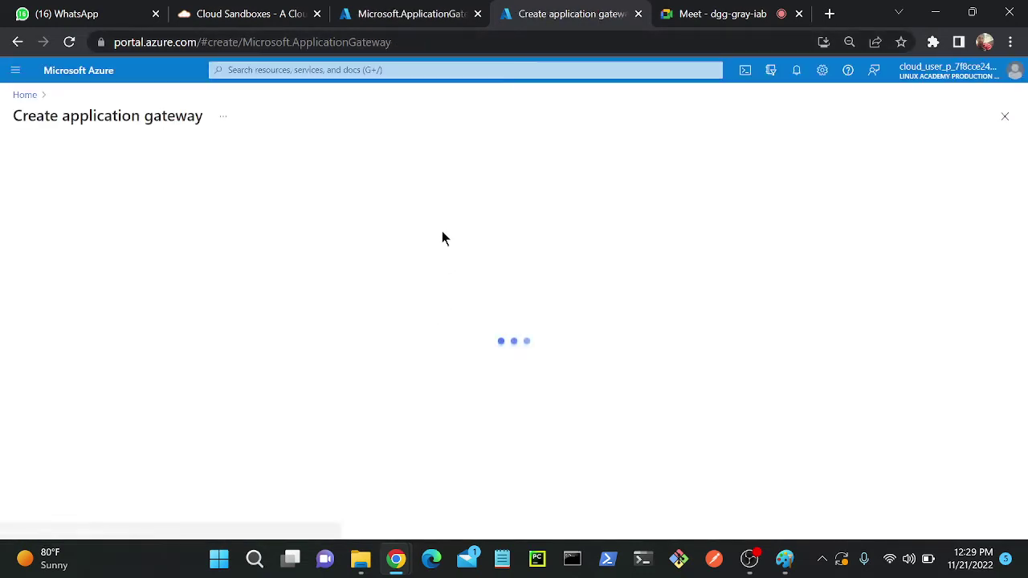
left_click(325, 69)
type("vm")
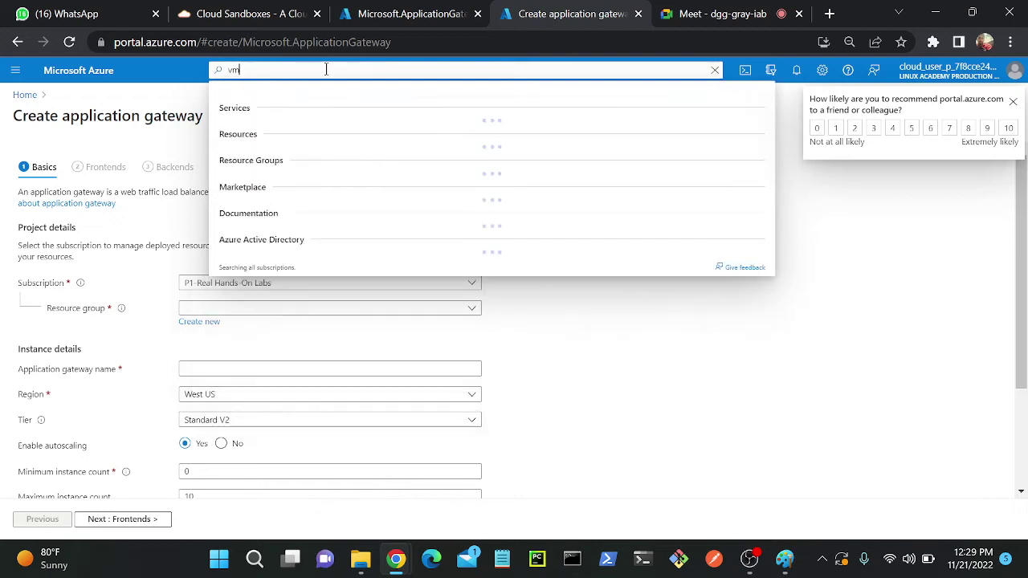
left_click(530, 229)
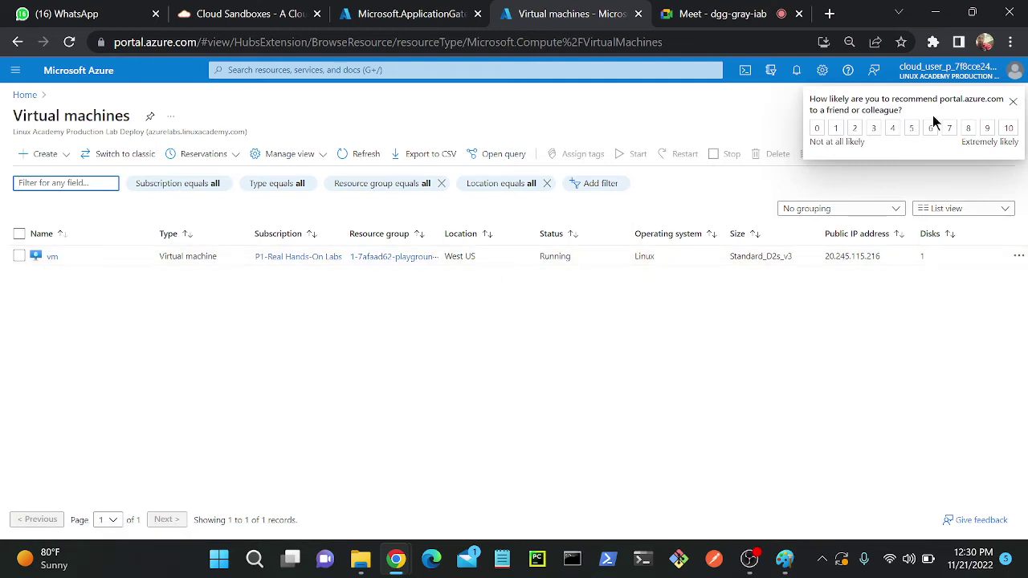
left_click(1014, 99)
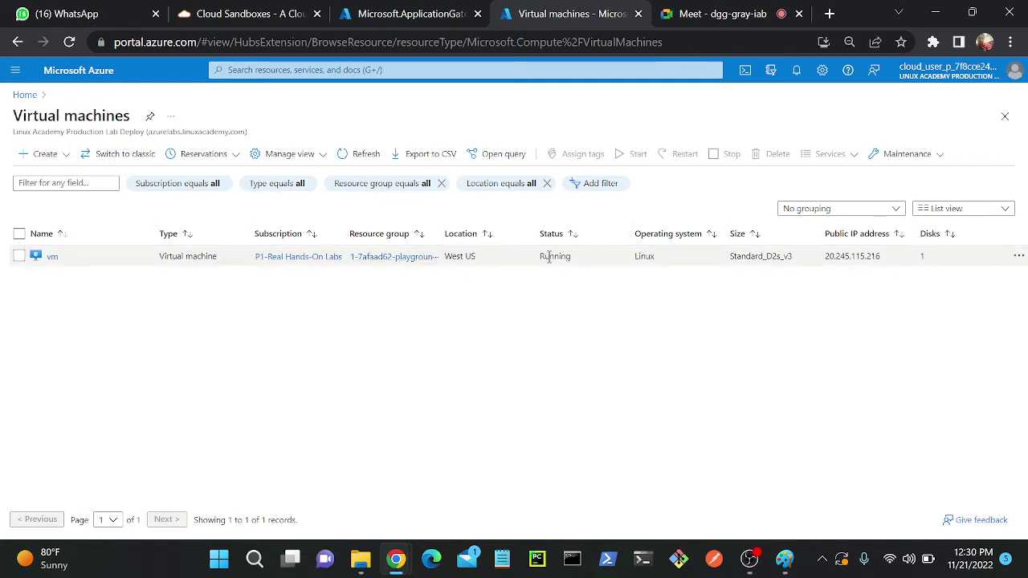
Start a new virtual machine in resource group 1-7afaad62-playground-sandbox, entering vm-2 as its name and replacing it with b
left_click(29, 159)
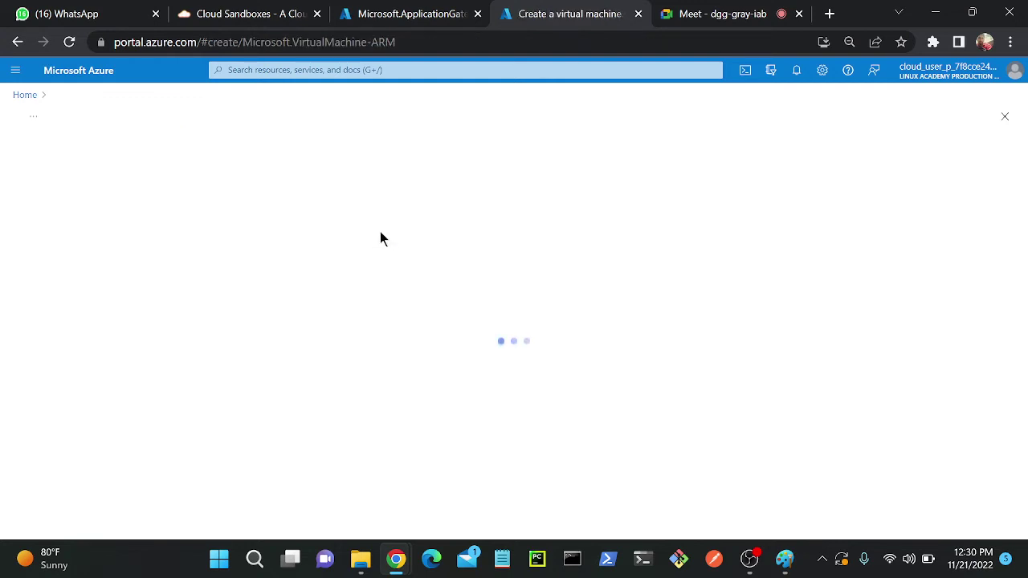
left_click(251, 321)
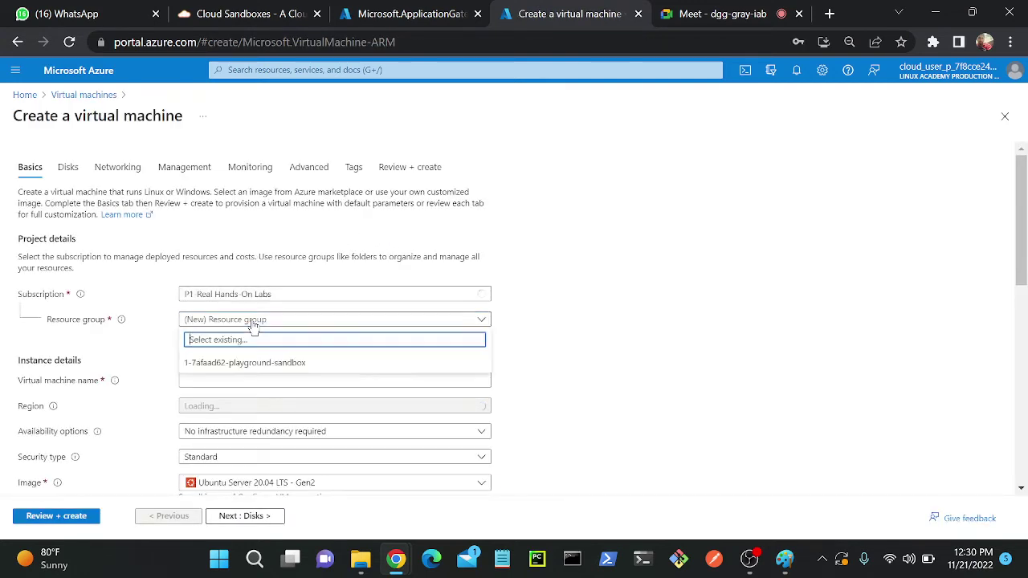
left_click(254, 363)
left_click(265, 381)
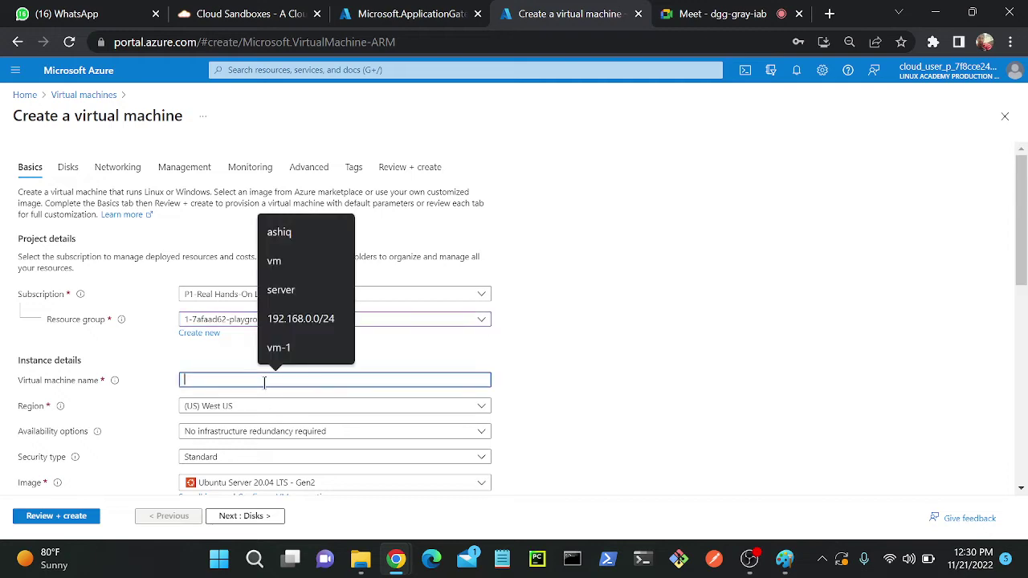
type("vm-2")
scroll(264, 380, "down", 4)
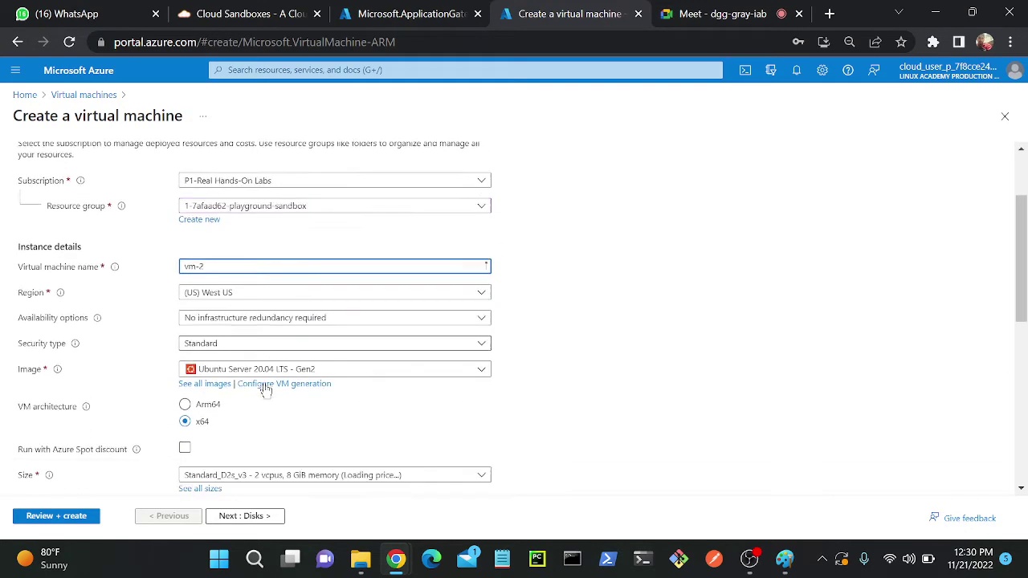
scroll(265, 364, "up", 3)
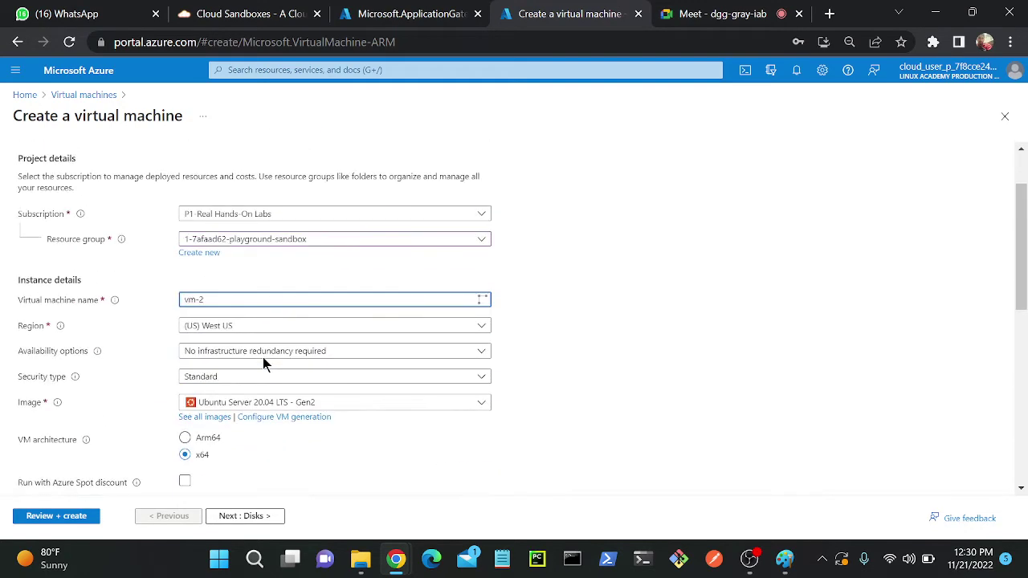
key("ctrl+a")
type("b")
Choose password authentication for the new virtual machine and enter the administrator username, password and password confirmation
scroll(550, 338, "down", 4)
left_click(221, 294)
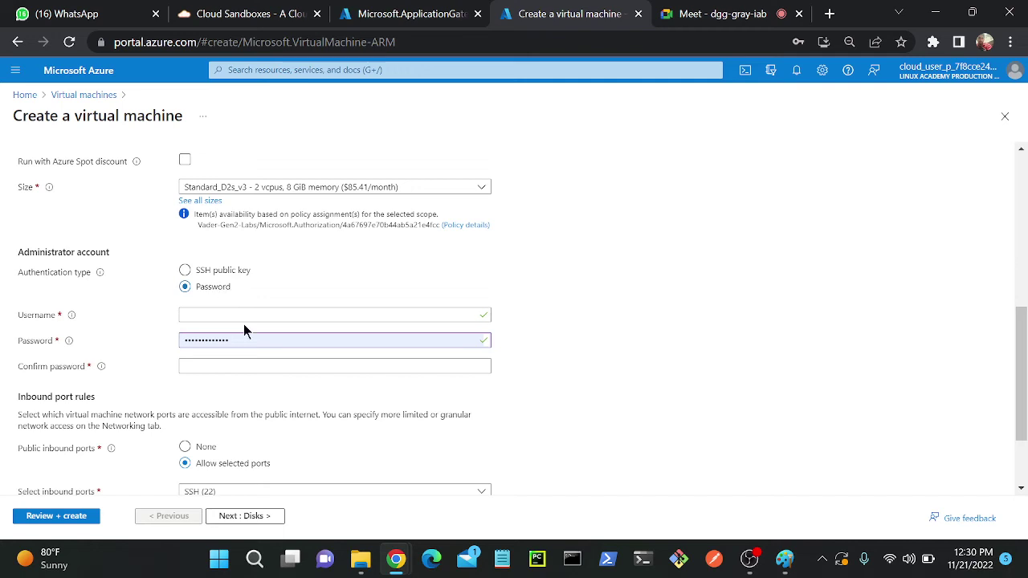
left_click(262, 314)
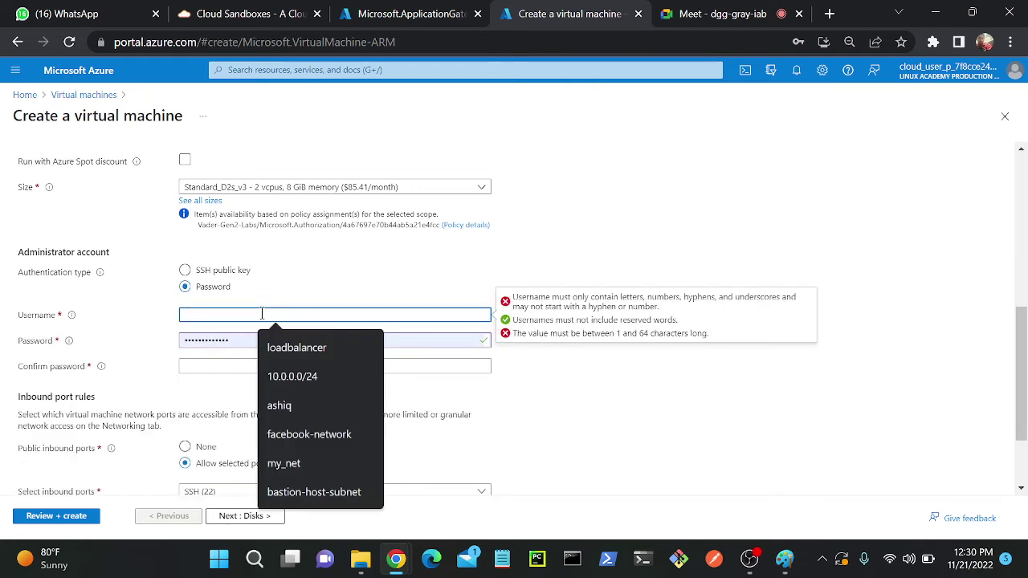
type("ashiq")
key("Tab")
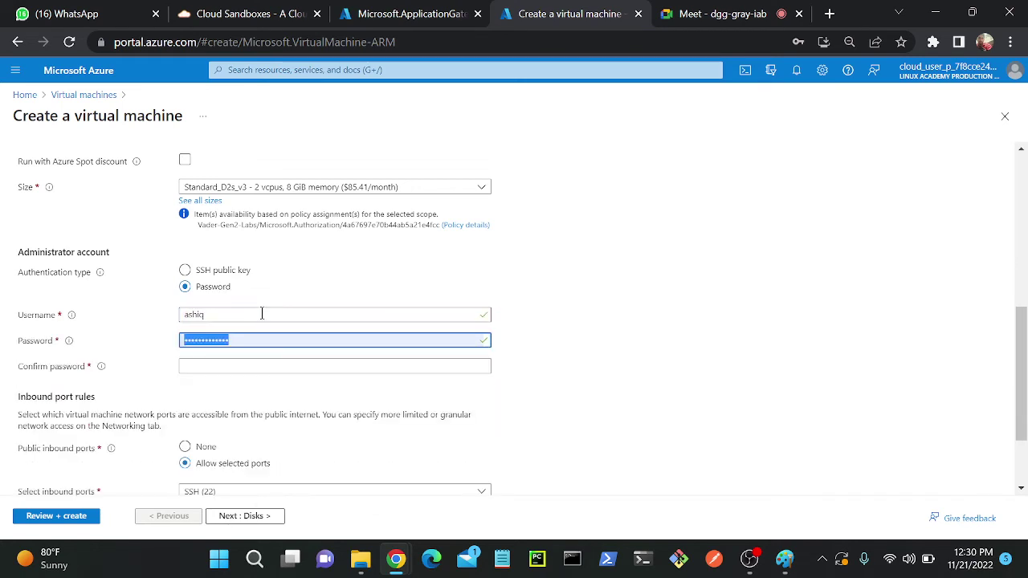
type("••")
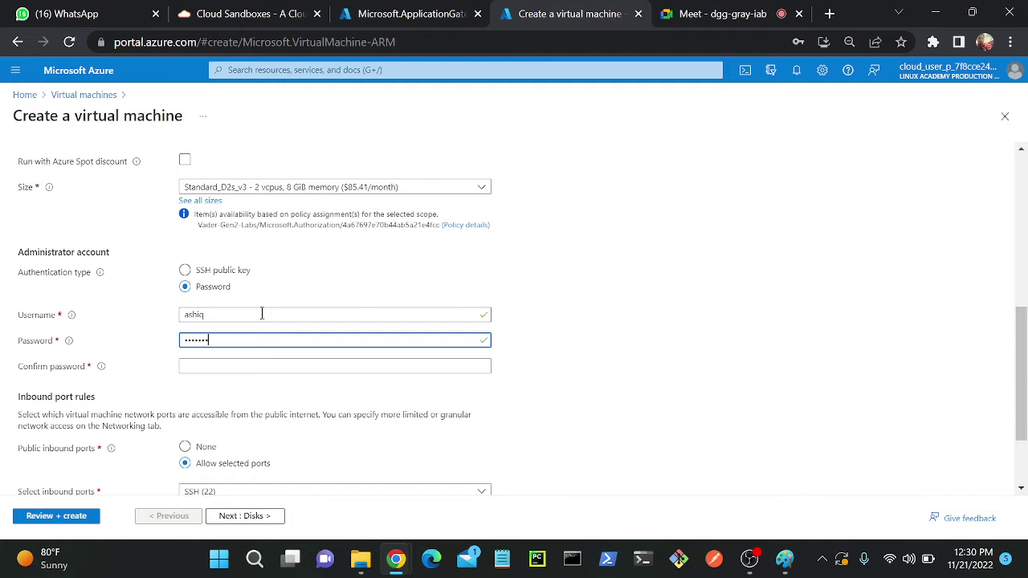
key("Tab")
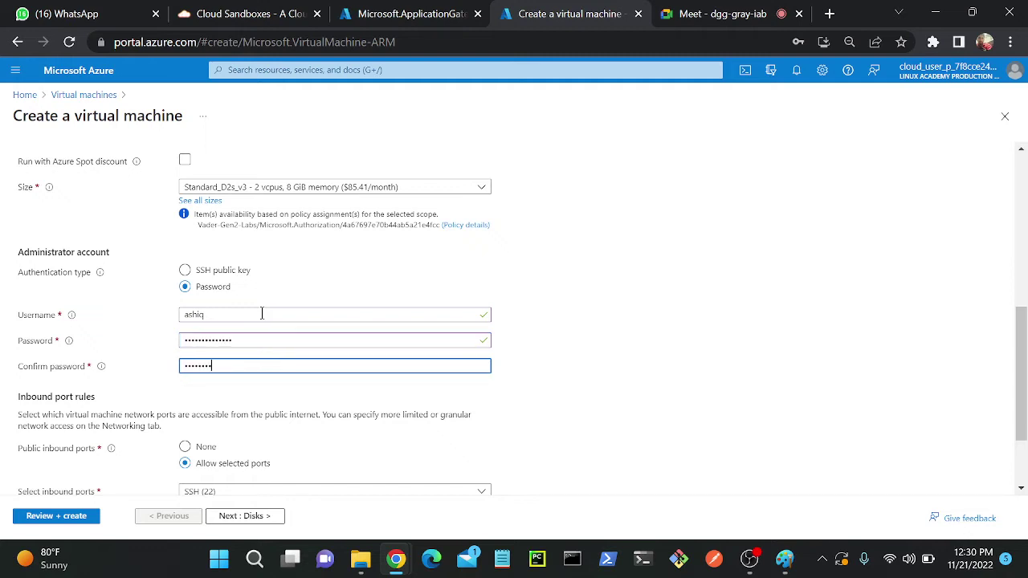
type("••••••••••••••")
scroll(262, 314, "down", 2)
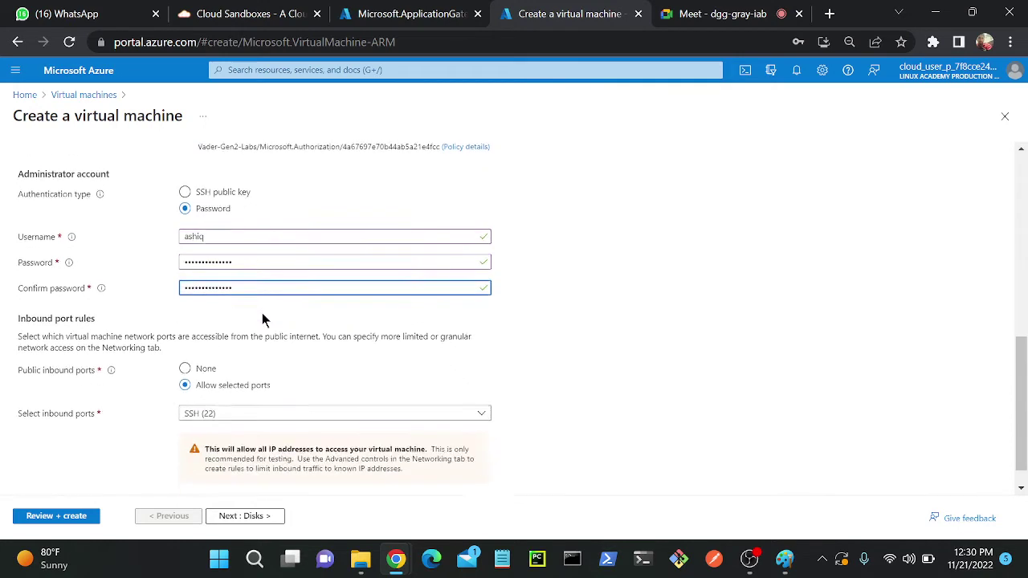
Keep the default disk settings and the vnet-1 / subnet-1 networking, validate the configuration, and create the blue virtual machine
left_click(248, 515)
left_click(266, 518)
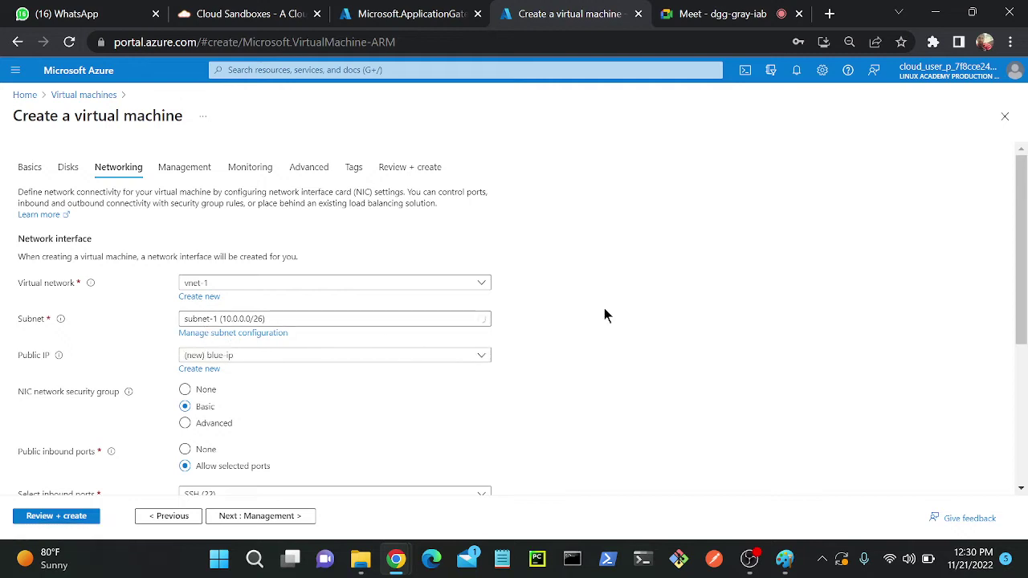
scroll(206, 369, "down", 1)
scroll(206, 371, "down", 3)
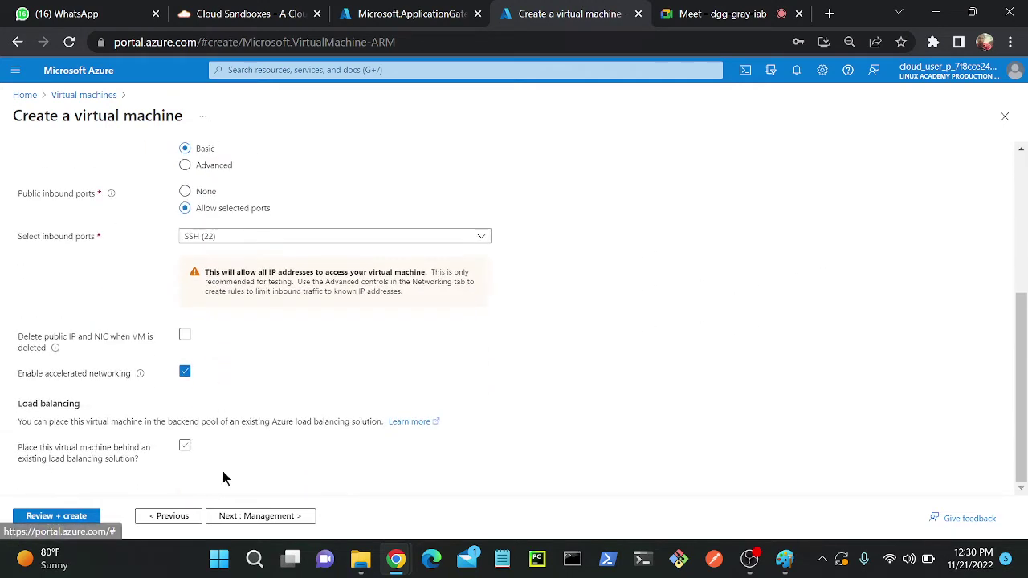
left_click(44, 518)
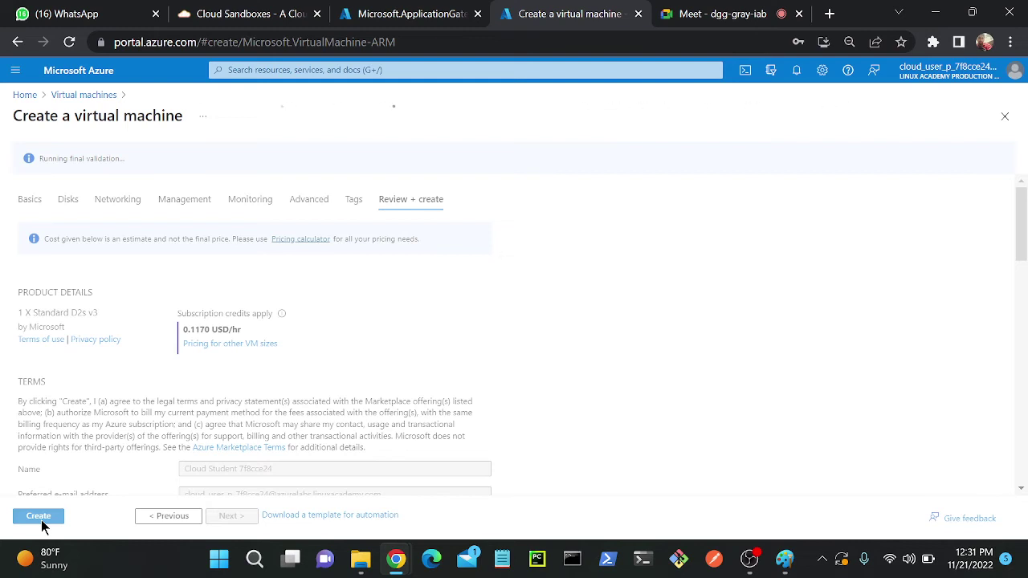
left_click(378, 11)
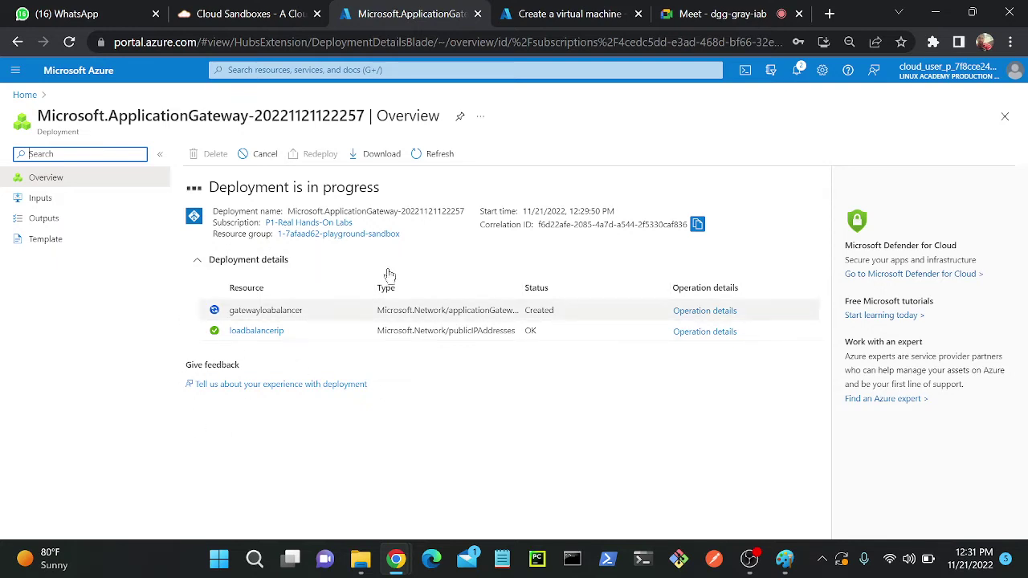
left_click(530, 13)
left_click(46, 514)
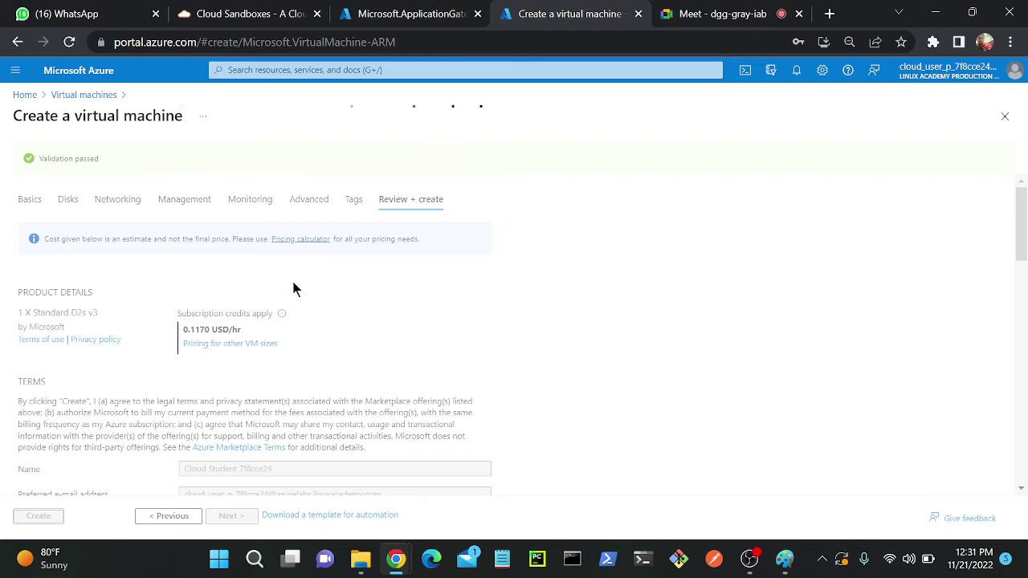
In the application gateway deployment's browser tab, find the virtual machines list and open the networking settings of vm
left_click(411, 14)
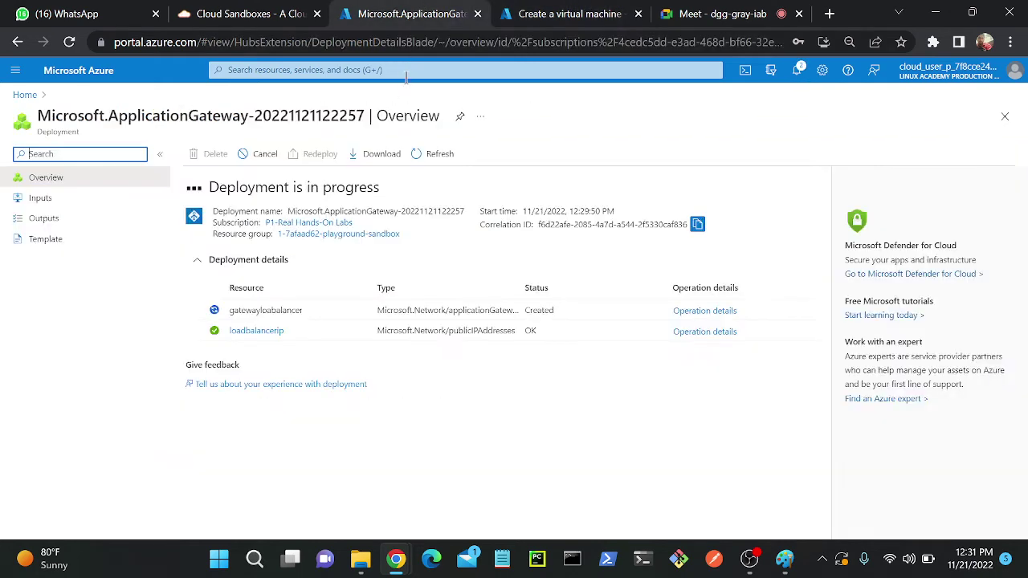
left_click(408, 71)
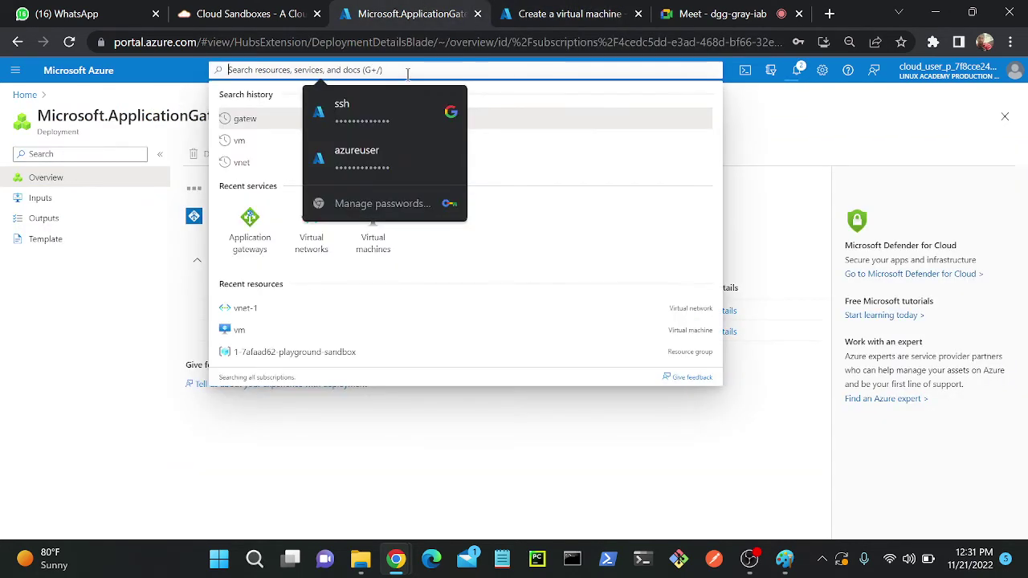
type("vm")
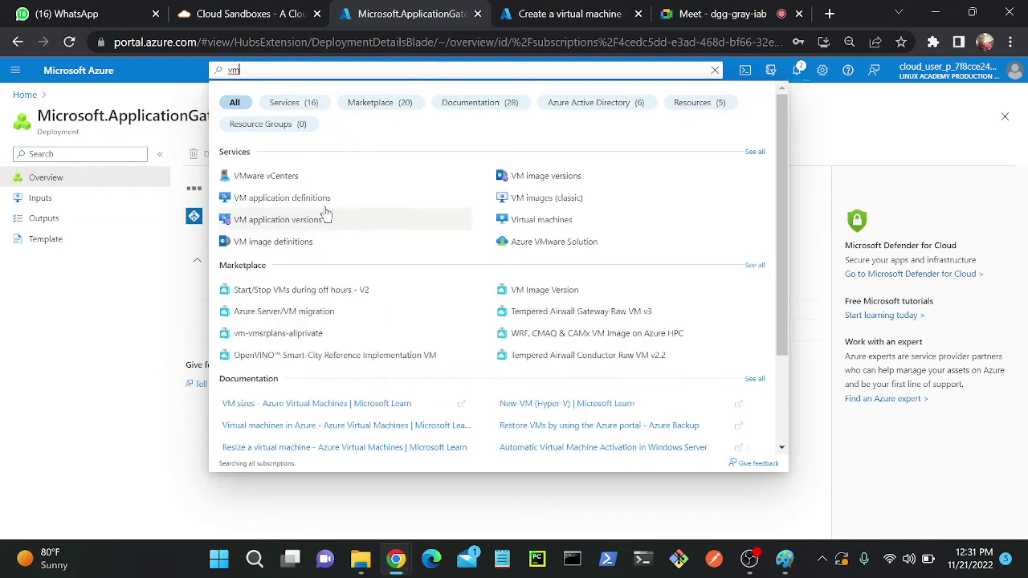
left_click(542, 219)
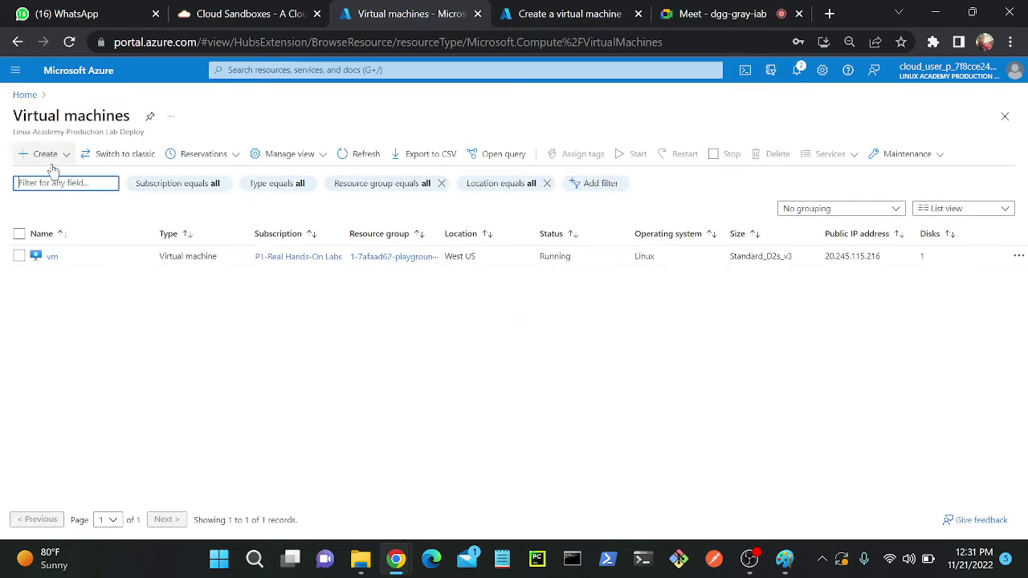
left_click(50, 257)
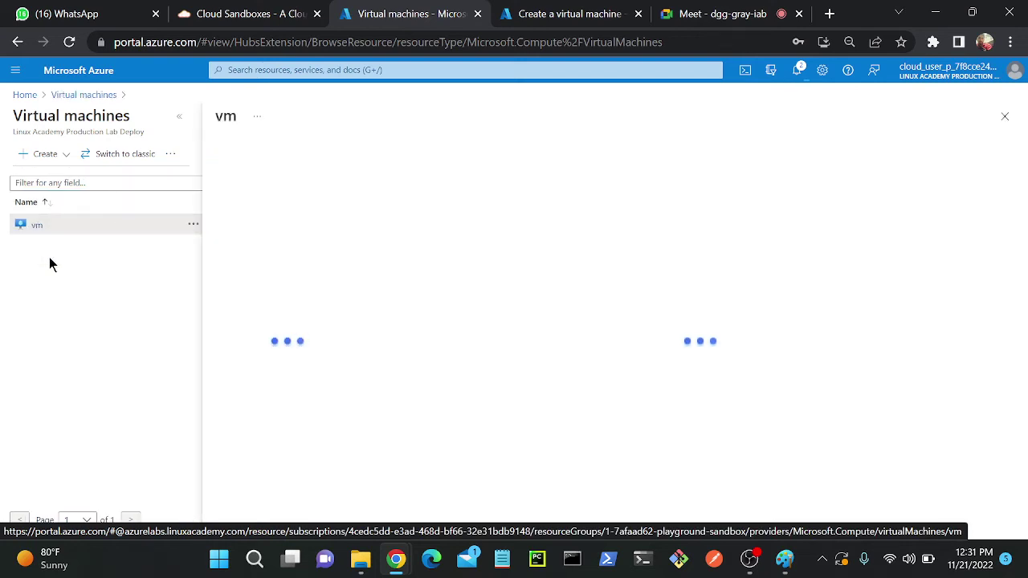
left_click(241, 308)
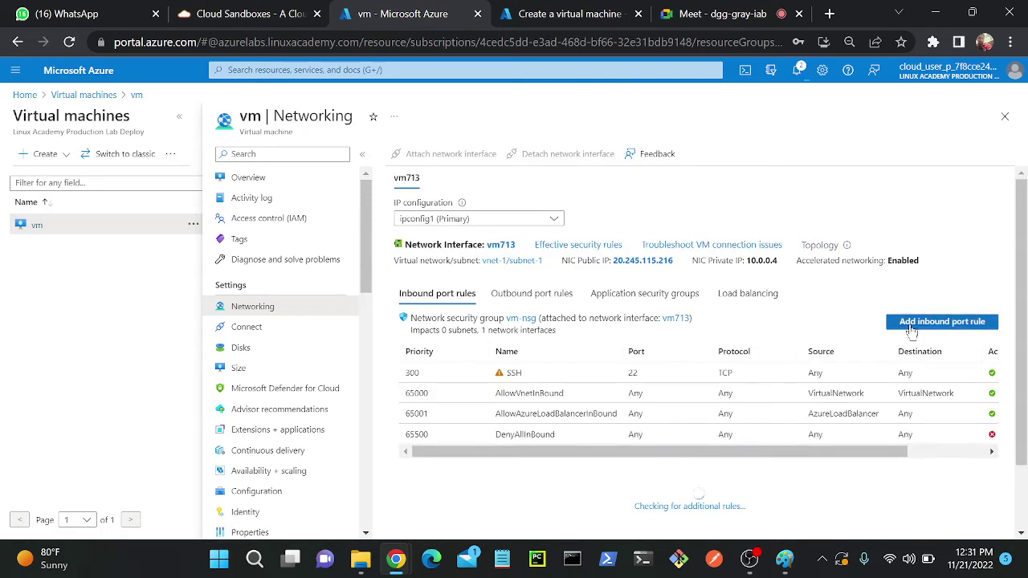
Add an inbound port rule to vm's network security group that allows the HTTP service from any source
left_click(921, 325)
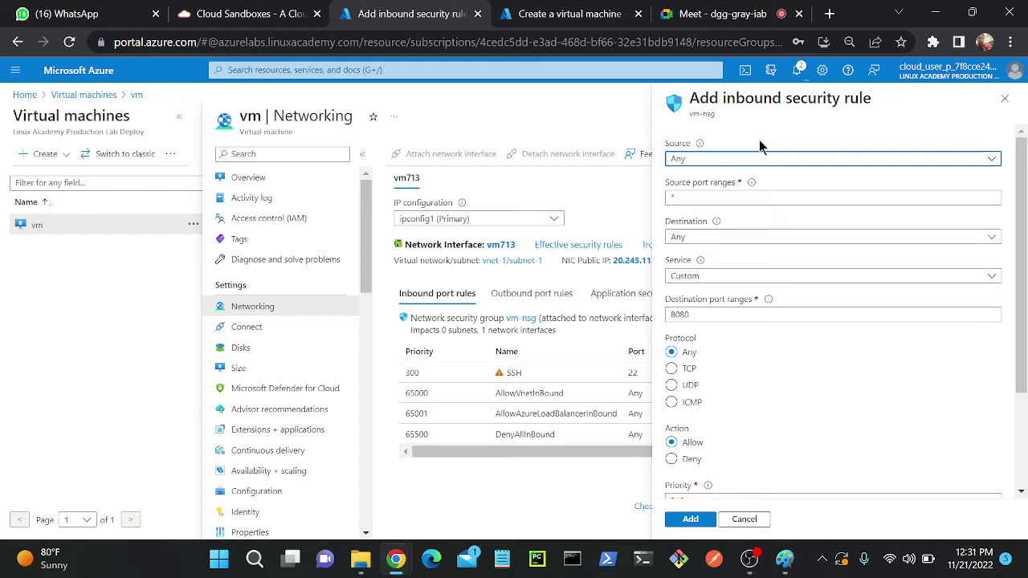
left_click(712, 278)
left_click(712, 293)
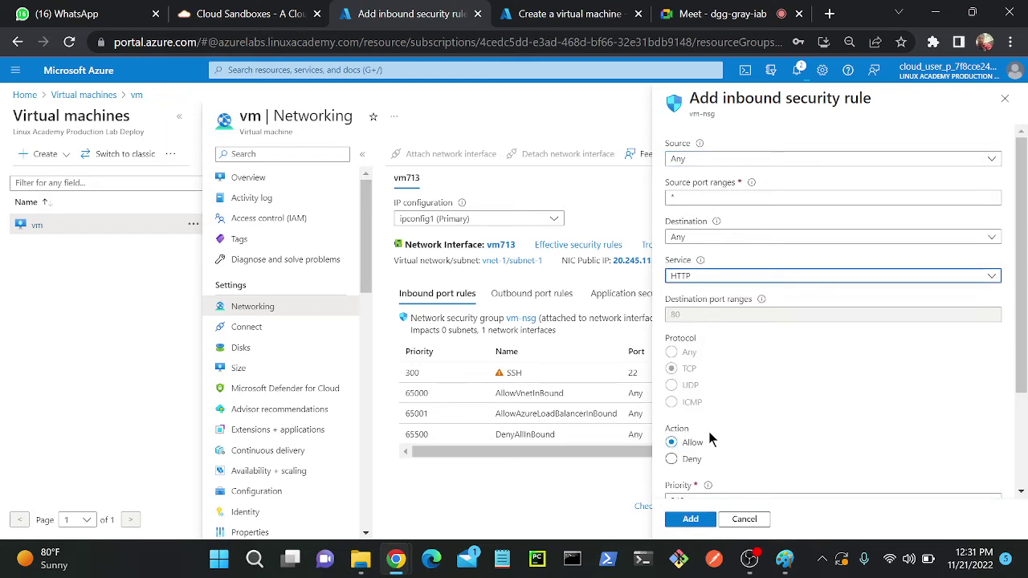
left_click(698, 520)
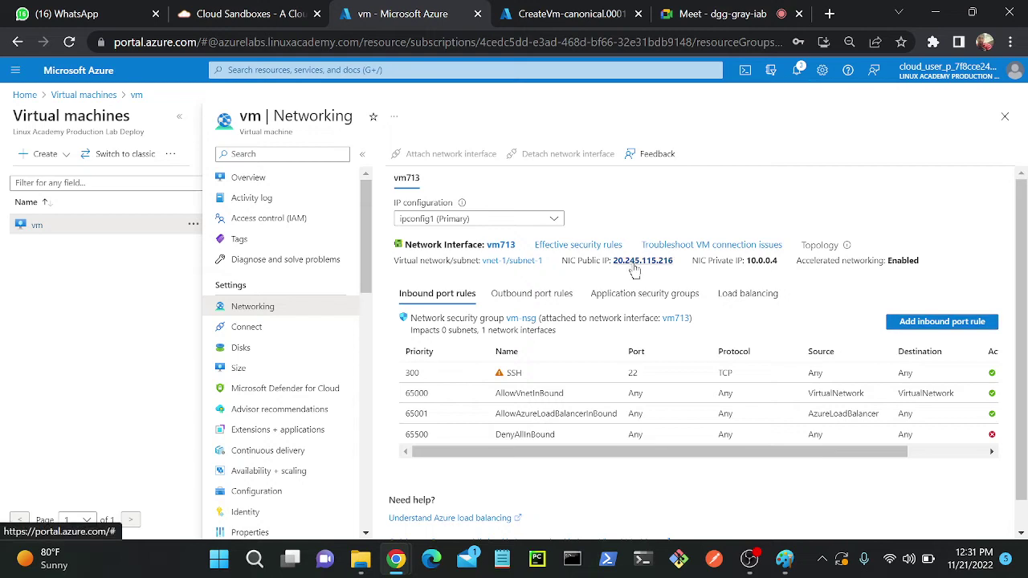
Copy vm's public IP, connect to 20.245.115.216 over SSH from Command Prompt, accept the host key, enter the account password, and clear the terminal
left_click_drag(675, 262, 616, 262)
key("ctrl+c")
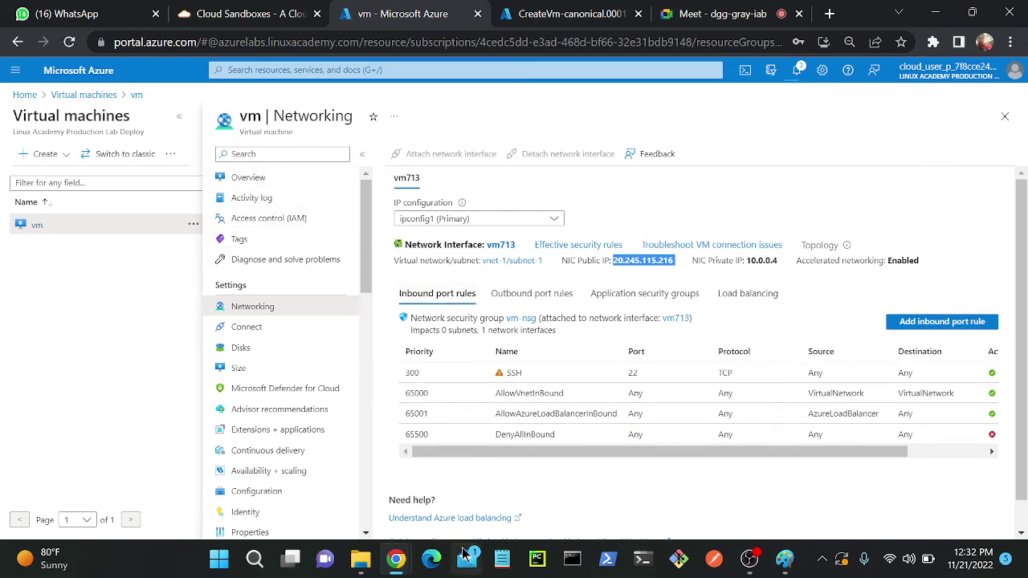
left_click(571, 558)
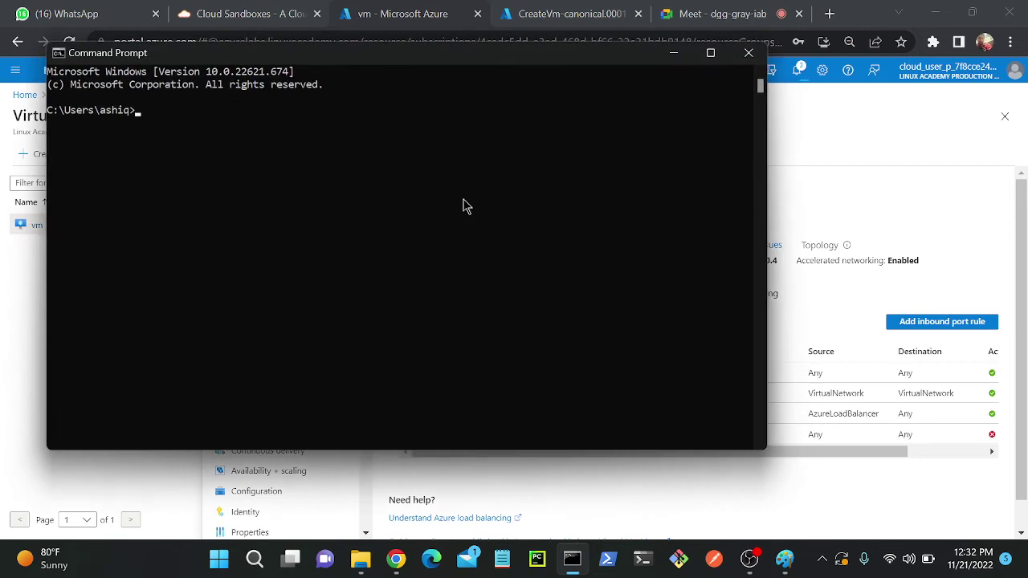
type("ssh ashi")
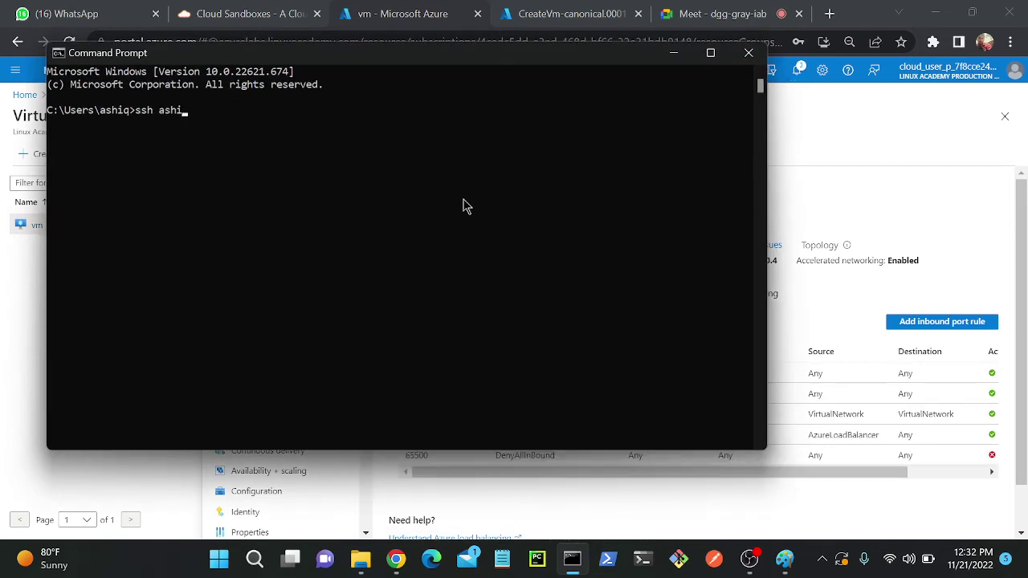
type("q@")
key("ctrl+v")
key("Return")
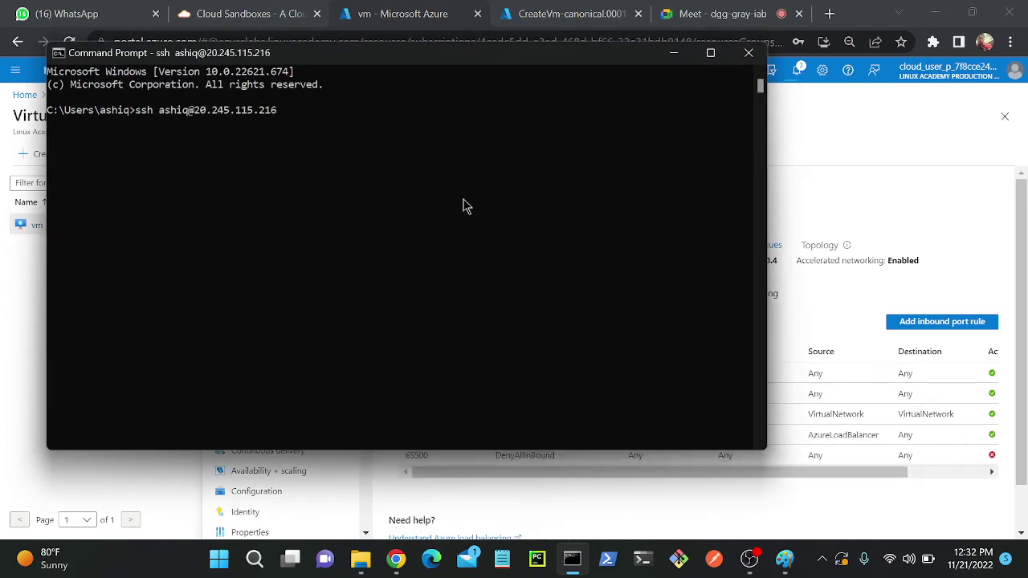
type("yes")
key("Return")
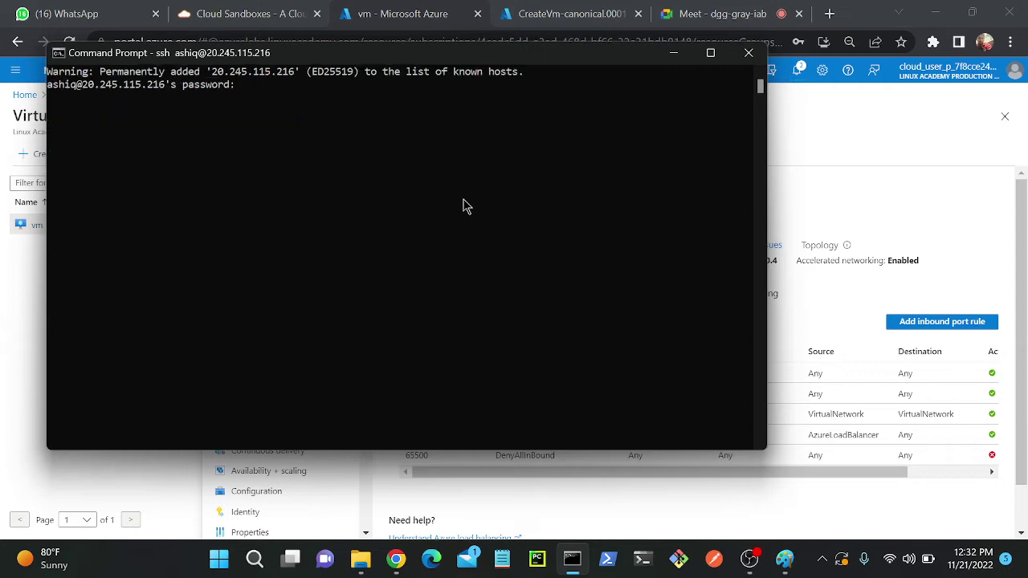
key("ctrl+l")
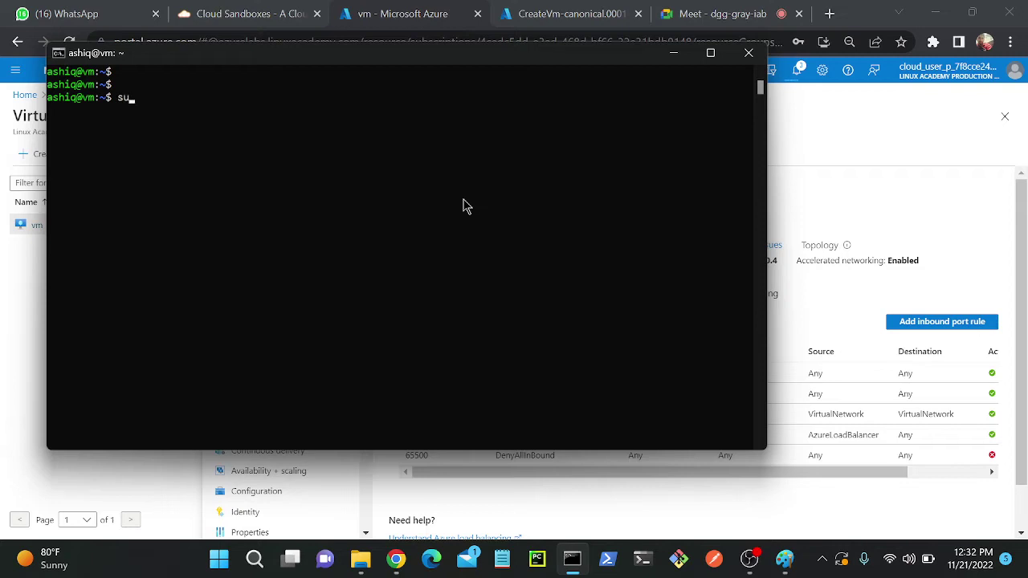
Become root on vm with sudo su and install the apache2 package, correcting the mistyped package name and accepting the installation
type("do su")
key("Return")
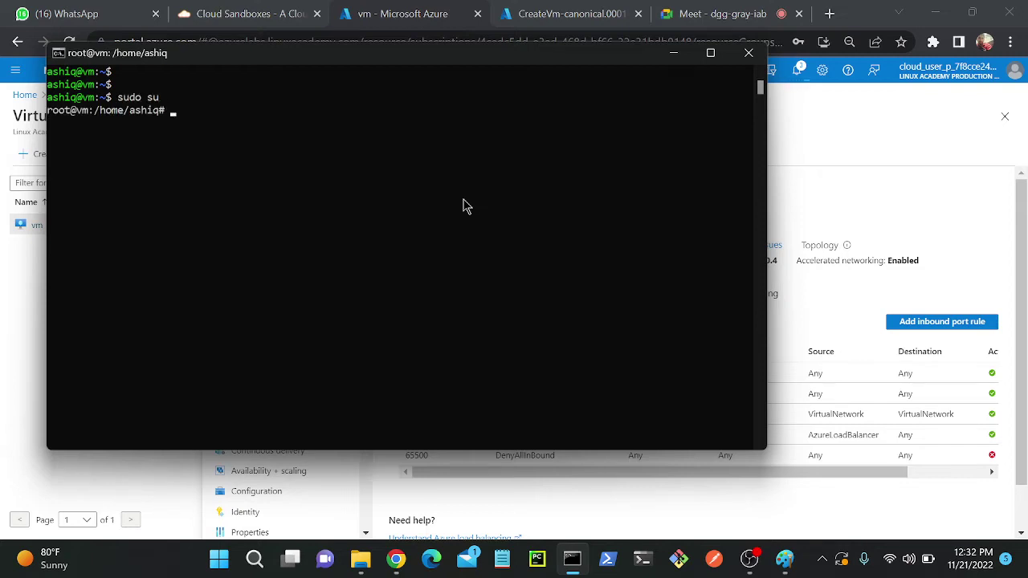
type("apt install apache 2")
key("Return")
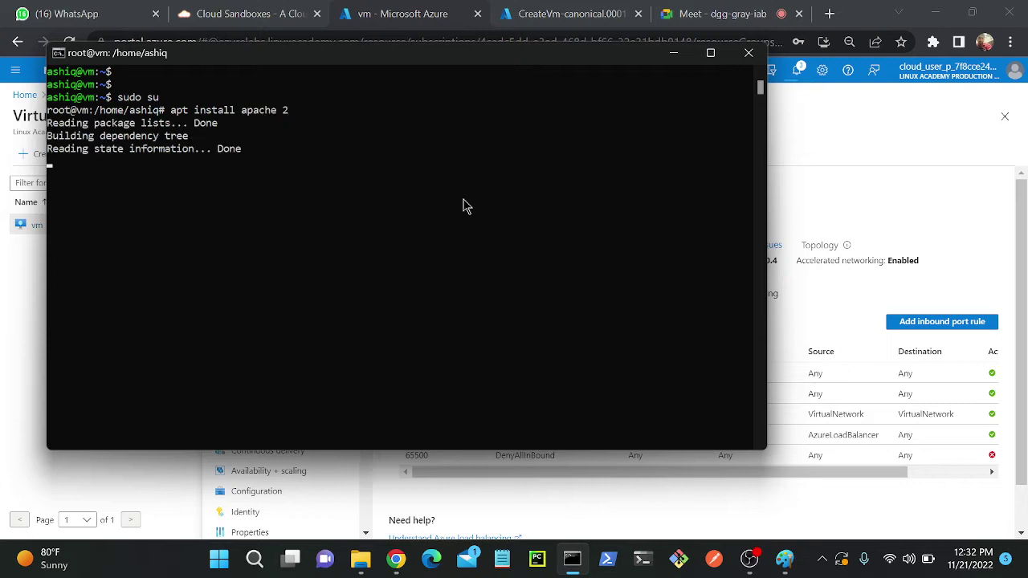
key("Up")
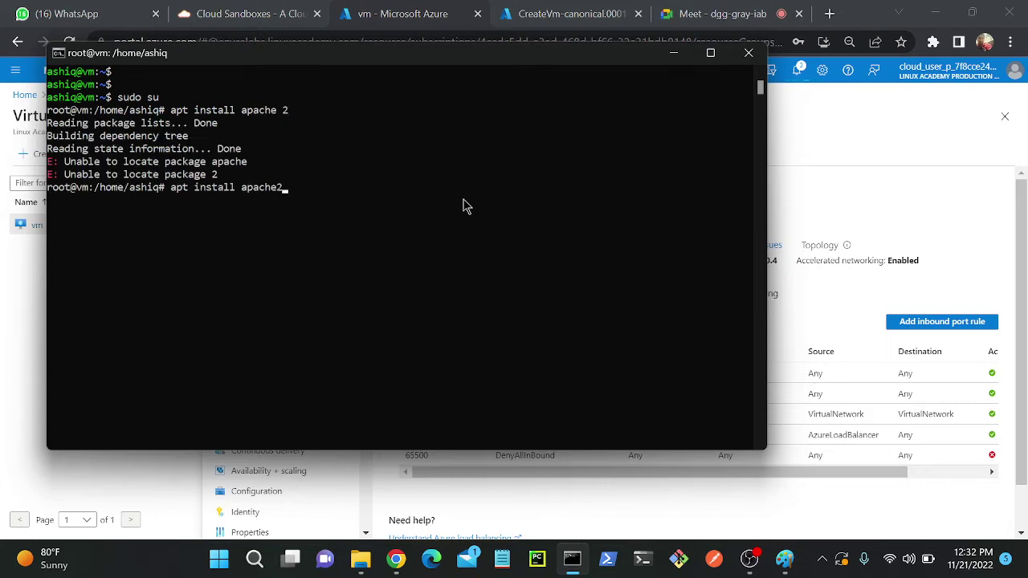
type("y")
key("Return")
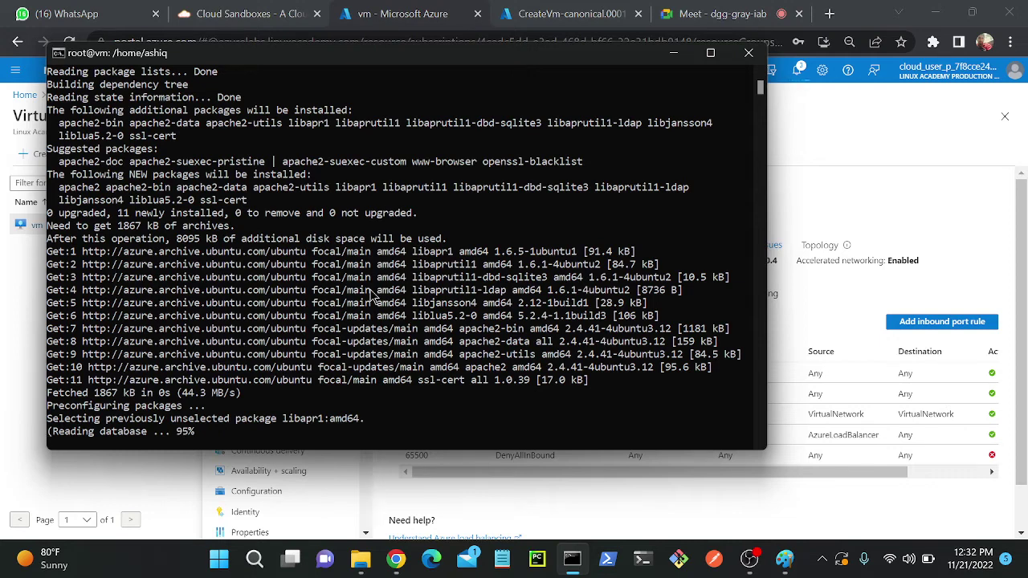
Return to the portal in the browser, leave vm's settings, and open the networking settings of the blue virtual machine
left_click(391, 16)
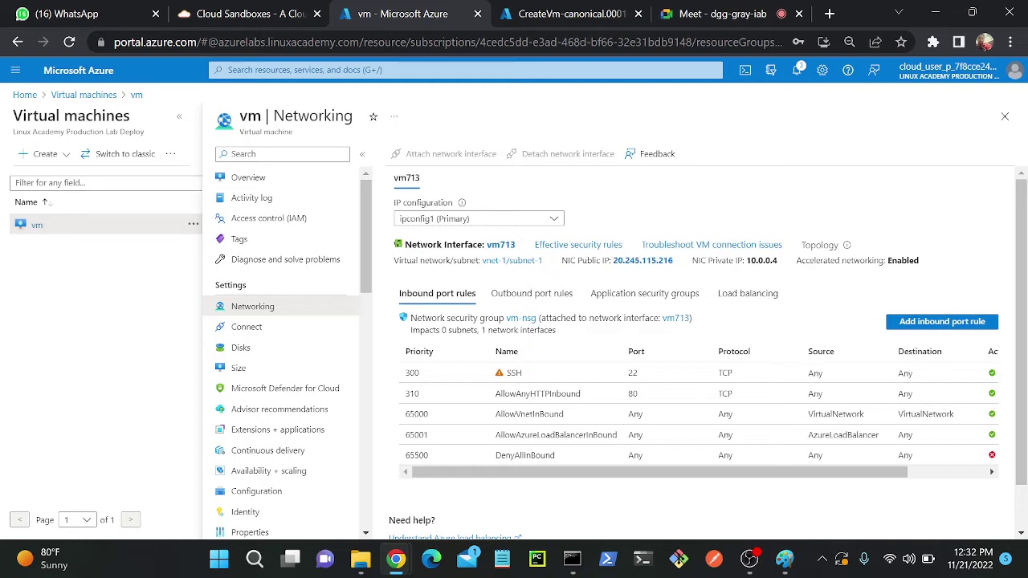
left_click(1008, 117)
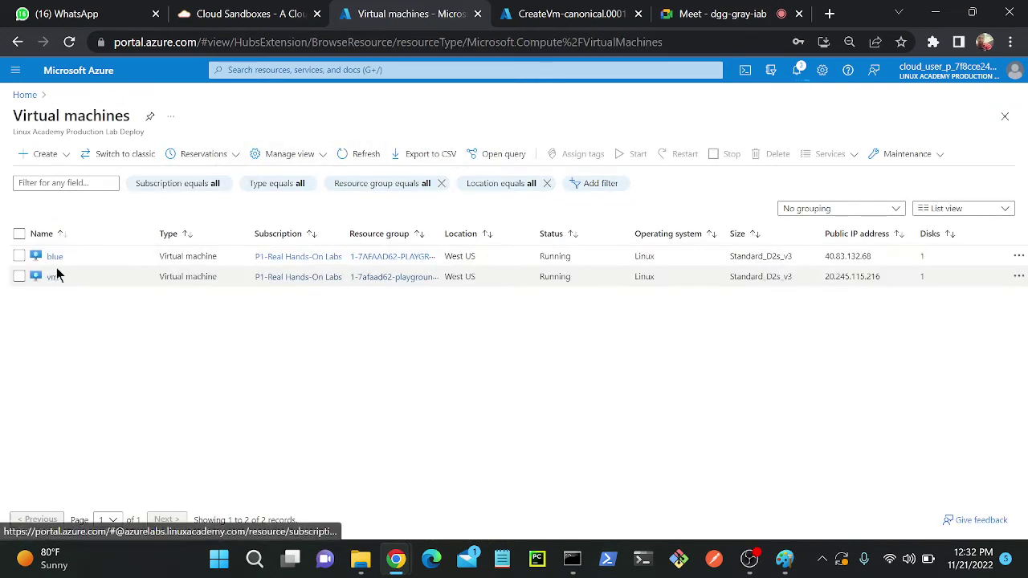
double_click(853, 255)
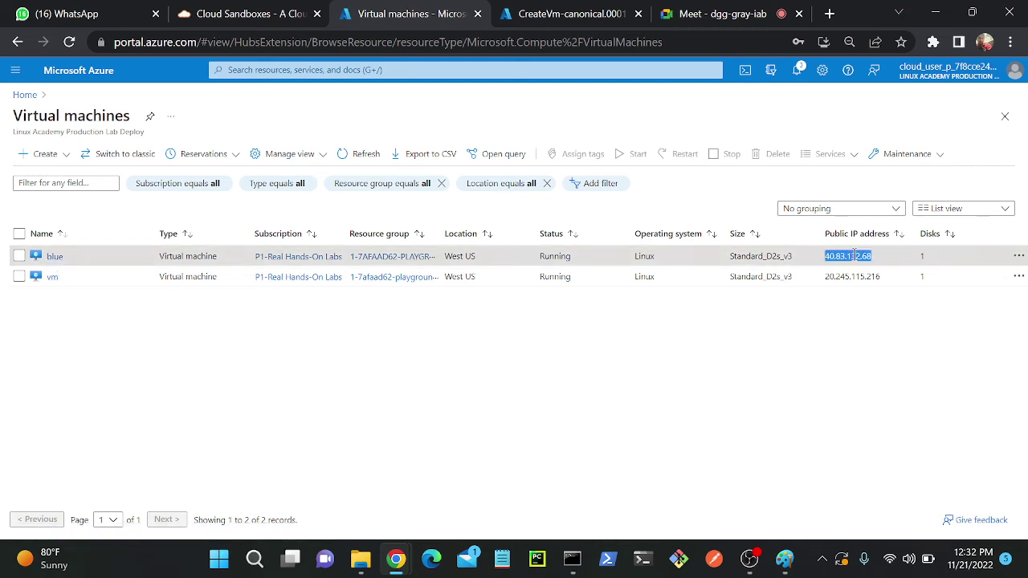
left_click(53, 256)
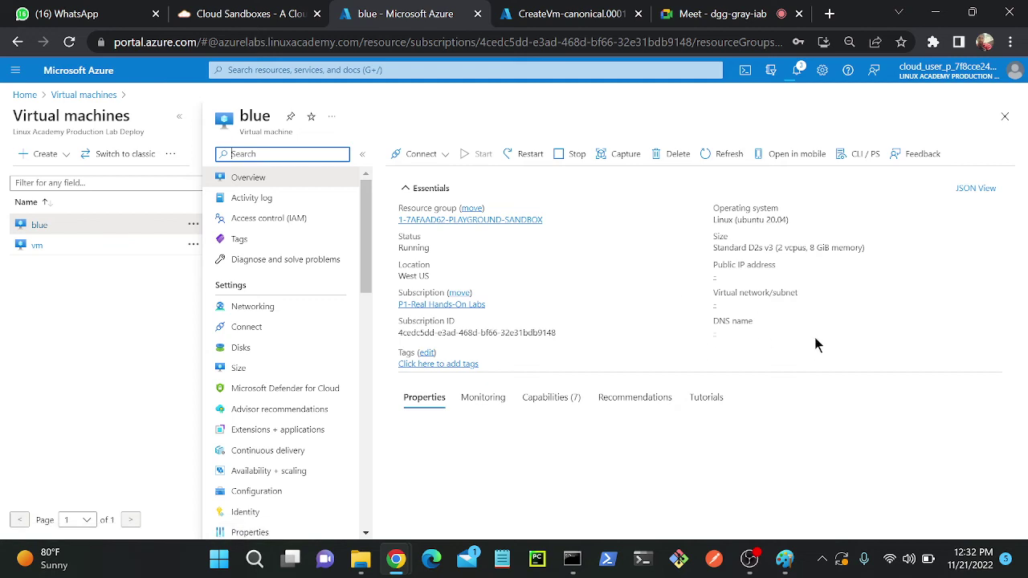
left_click(277, 309)
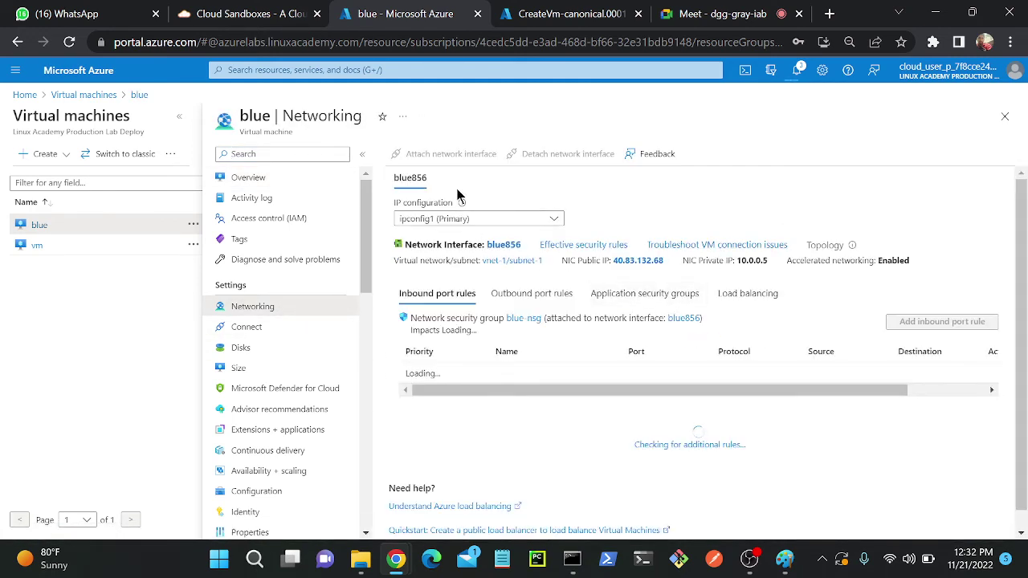
Add an inbound port rule to blue's network security group that allows the HTTP service from any source
left_click(932, 321)
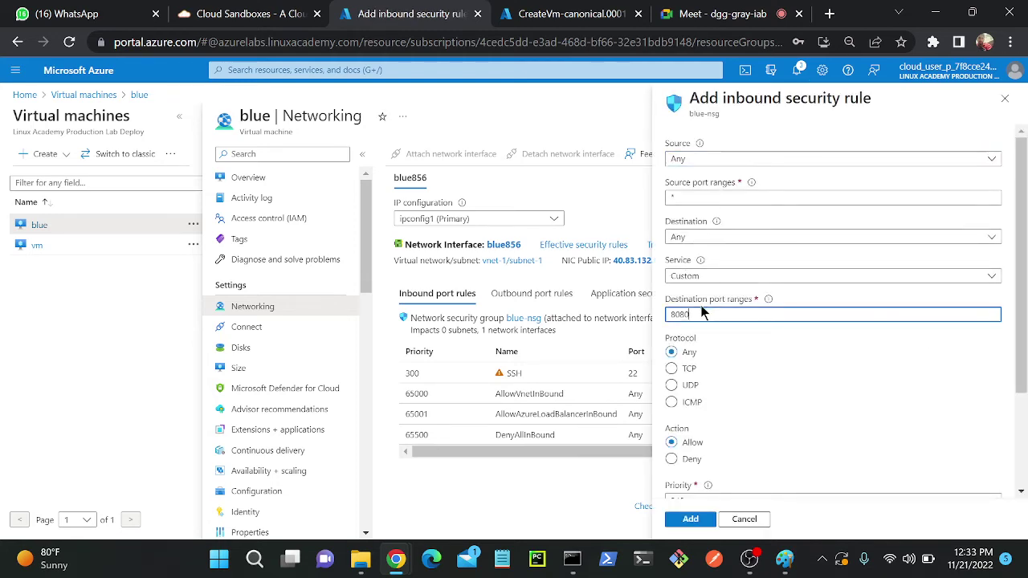
left_click(708, 276)
left_click(699, 294)
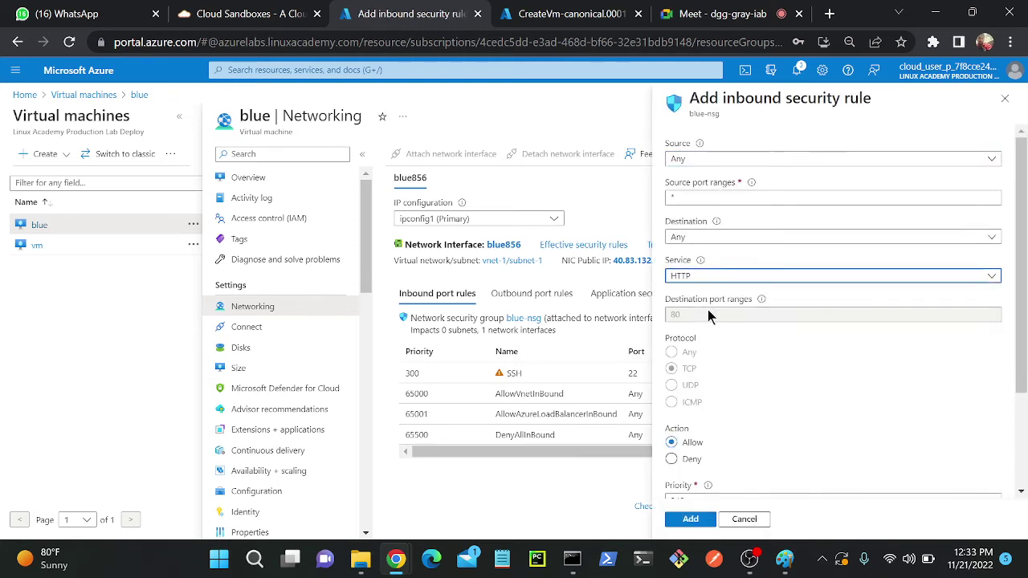
left_click(692, 519)
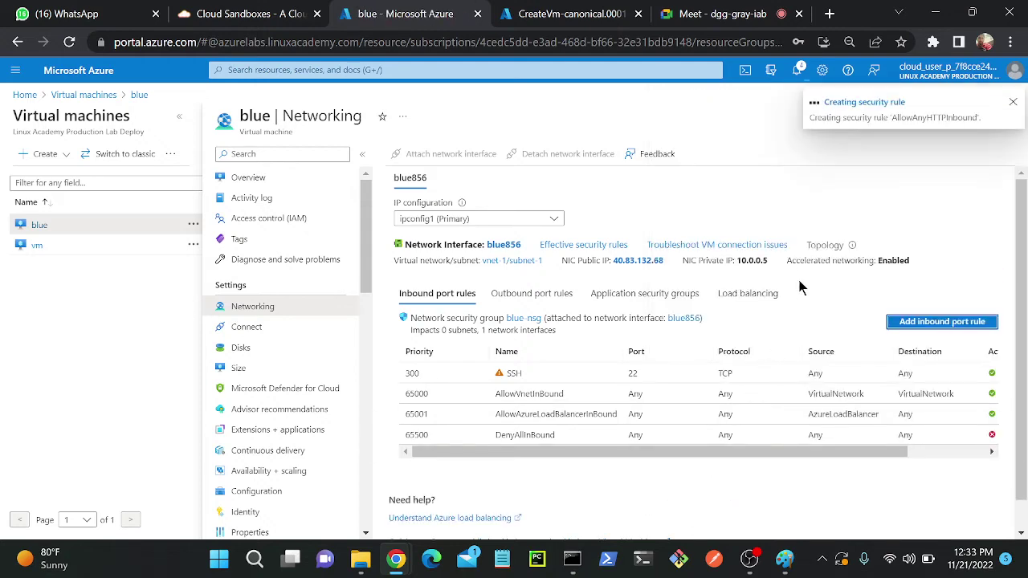
Connect to blue at 40.83.132.68 over SSH from a new Command Prompt window, accepting the host key and entering the account password, and clear the terminal
right_click(571, 558)
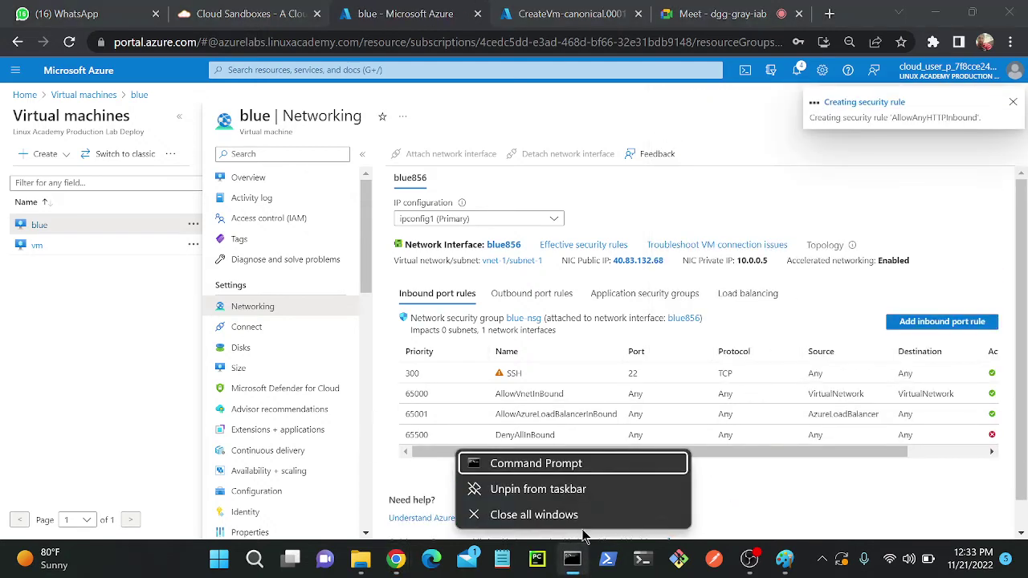
left_click(572, 464)
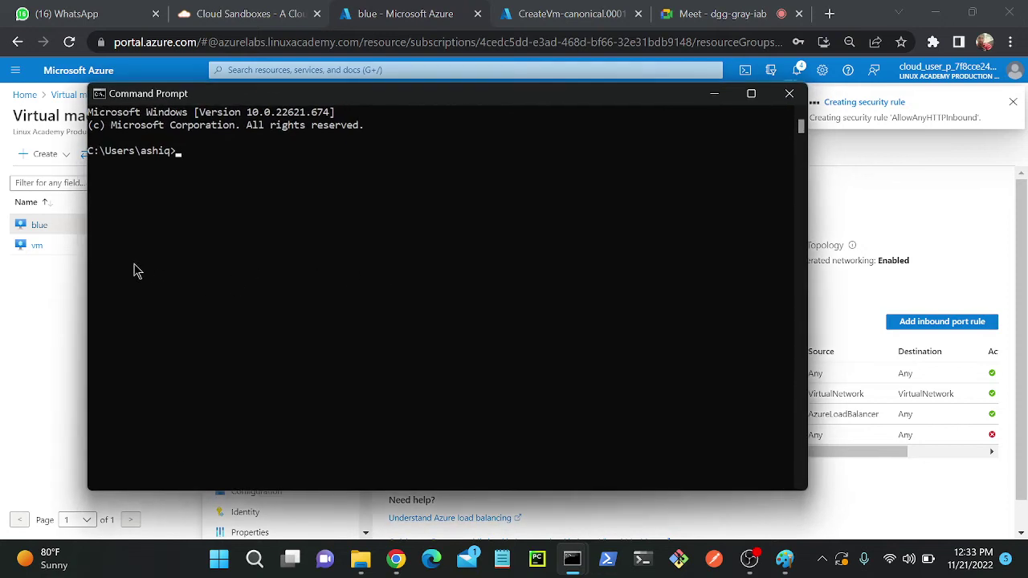
type("ssh ")
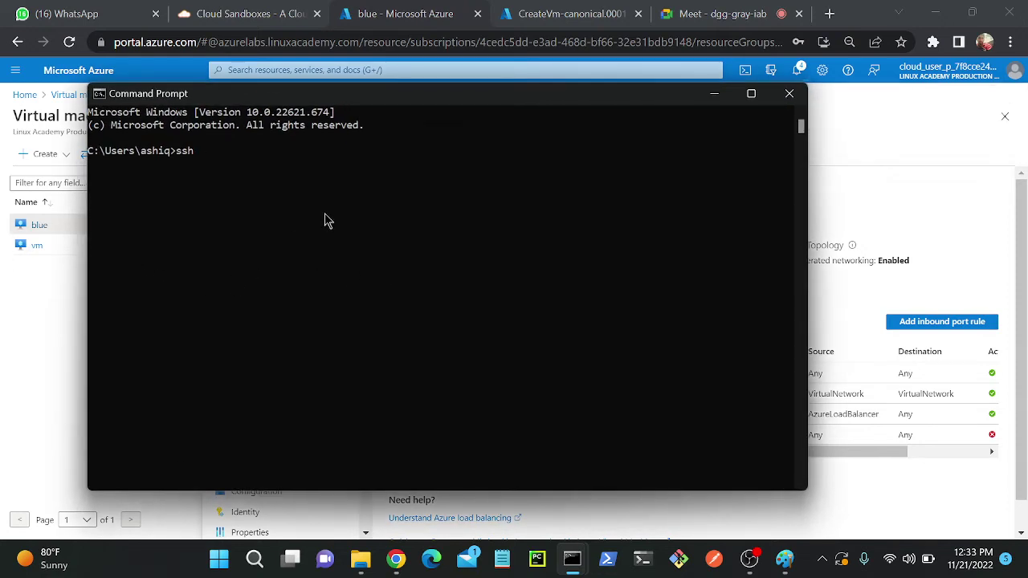
type("ashiq@40.83.132.68")
key("Return")
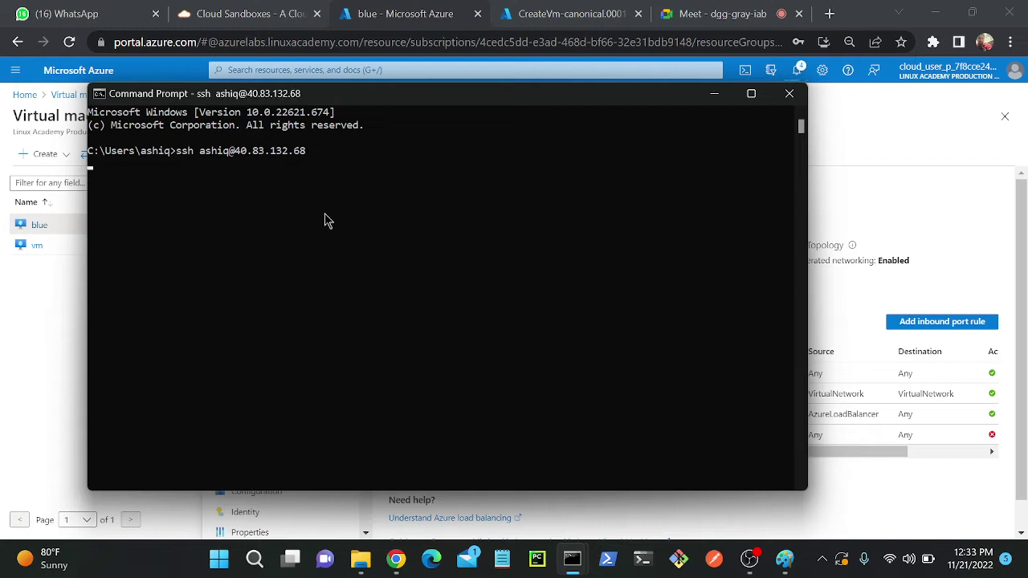
type("yes")
key("Return")
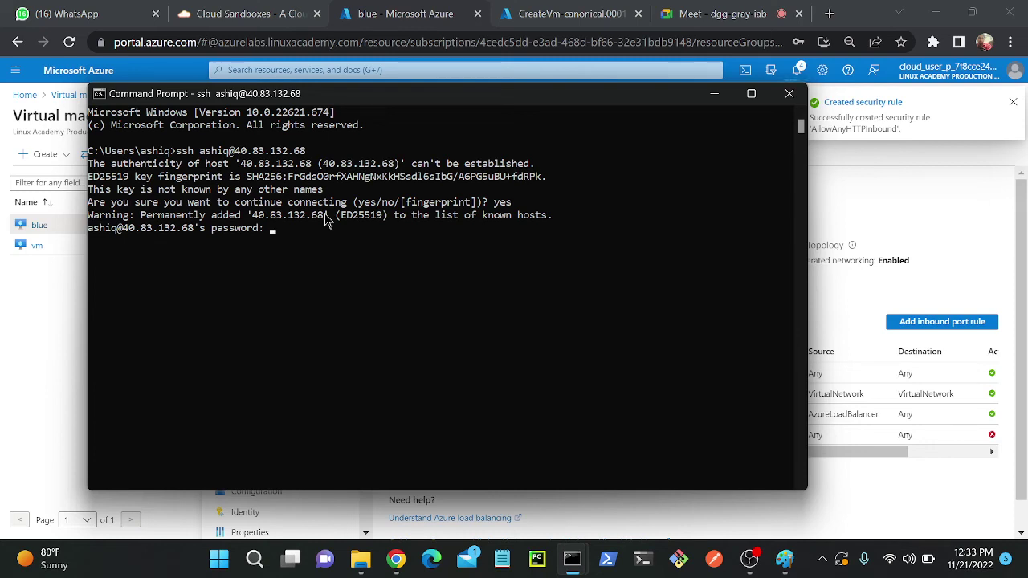
key("Return")
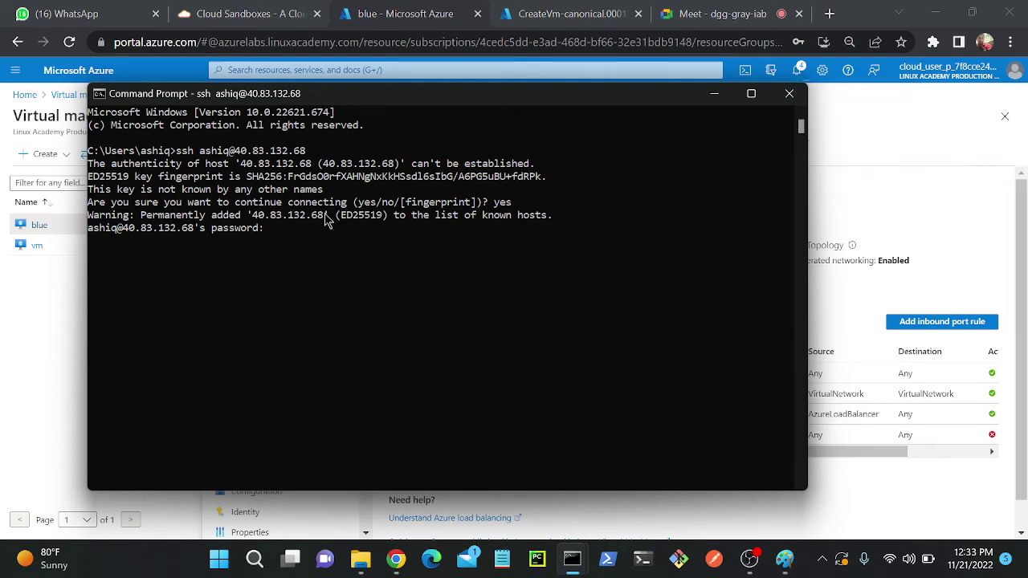
key("ctrl+l")
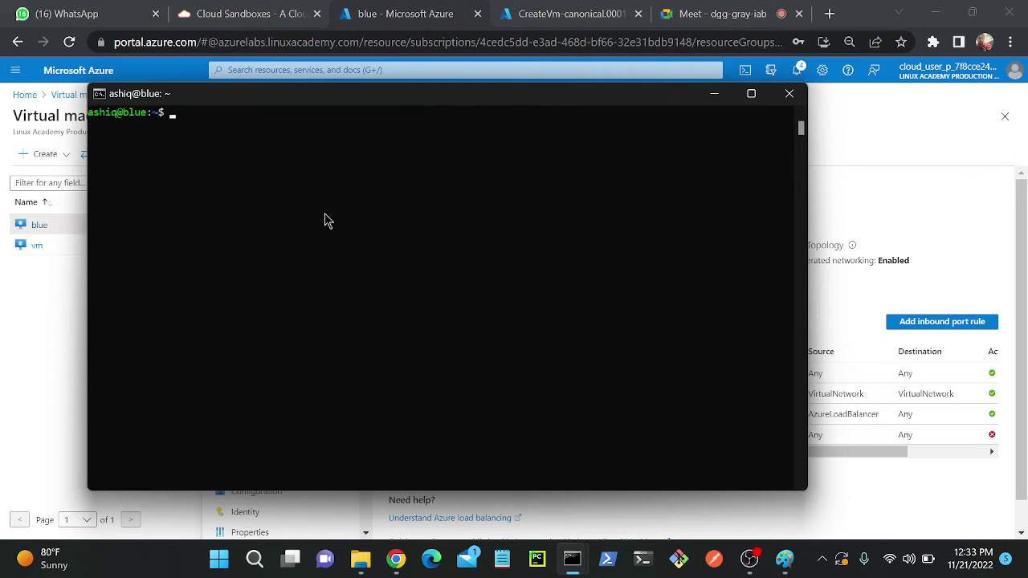
Become root on blue with sudo su and install Apache with apt install apache2 -y
key("Return")
key("Return")
type("sudo su")
key("Return")
key("ctrl+l")
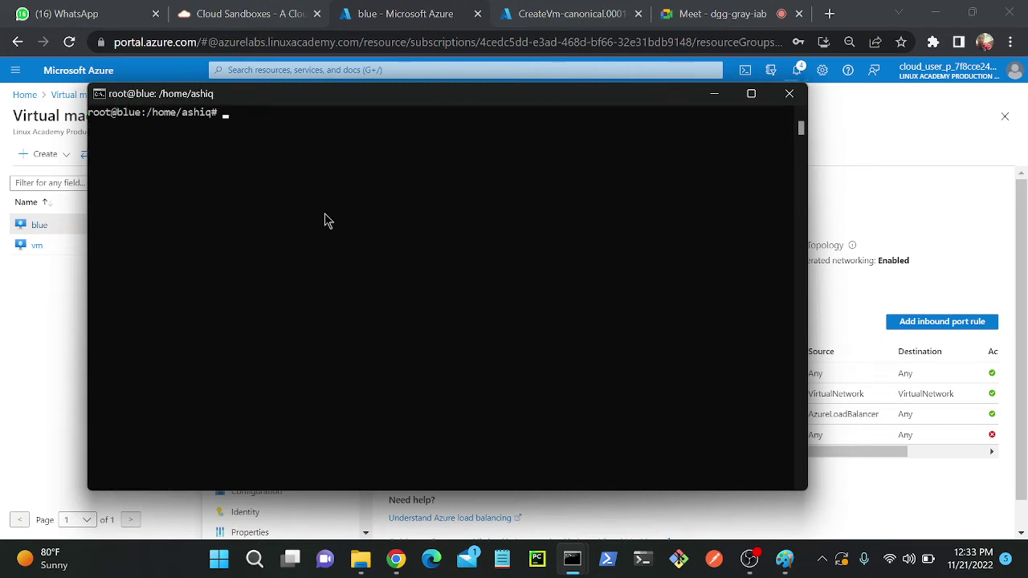
type("apt inst")
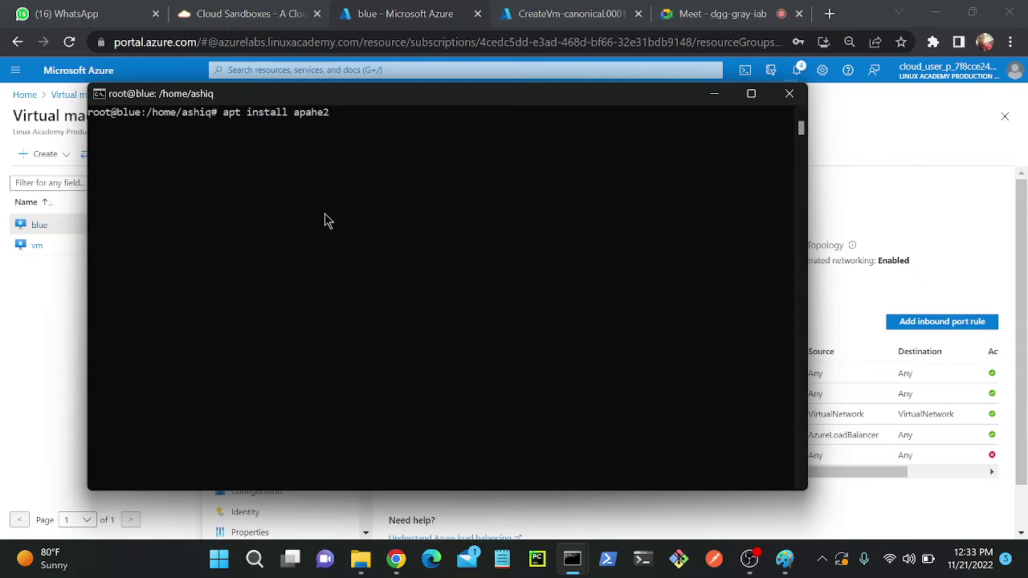
type("all apache2 -y")
key("Return")
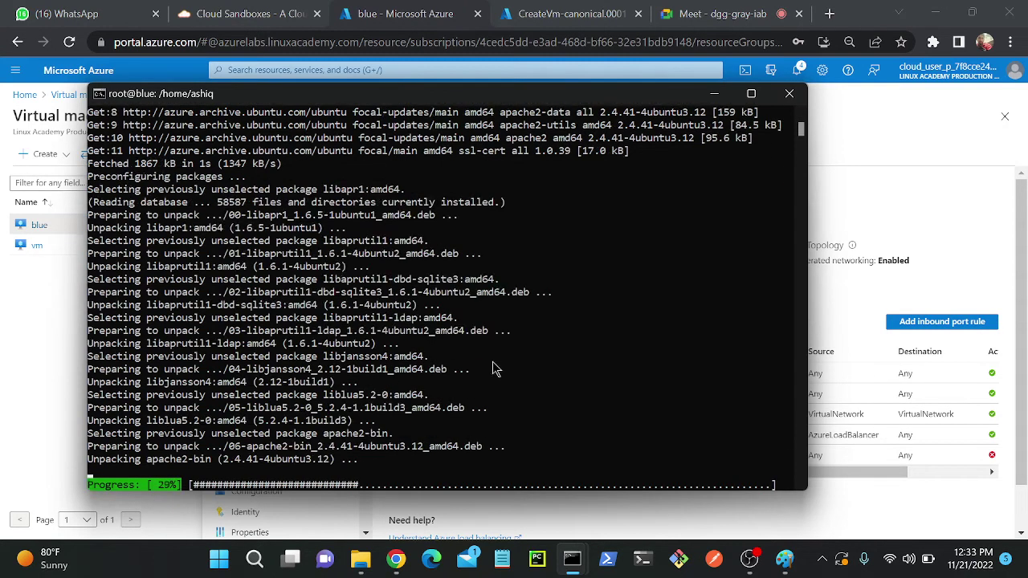
Switch to vm's terminal window, change to the /var/www/html/ directory, and list its files
mouse_move(566, 554)
left_click(490, 457)
left_click(415, 291)
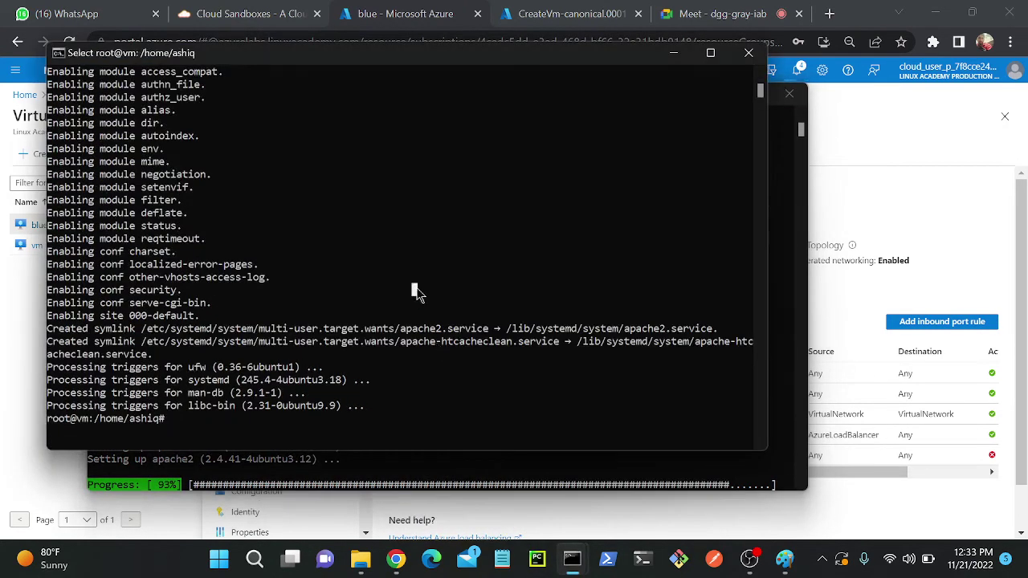
key("Return")
key("Return")
key("Return")
key("Return")
key("Return")
key("Return")
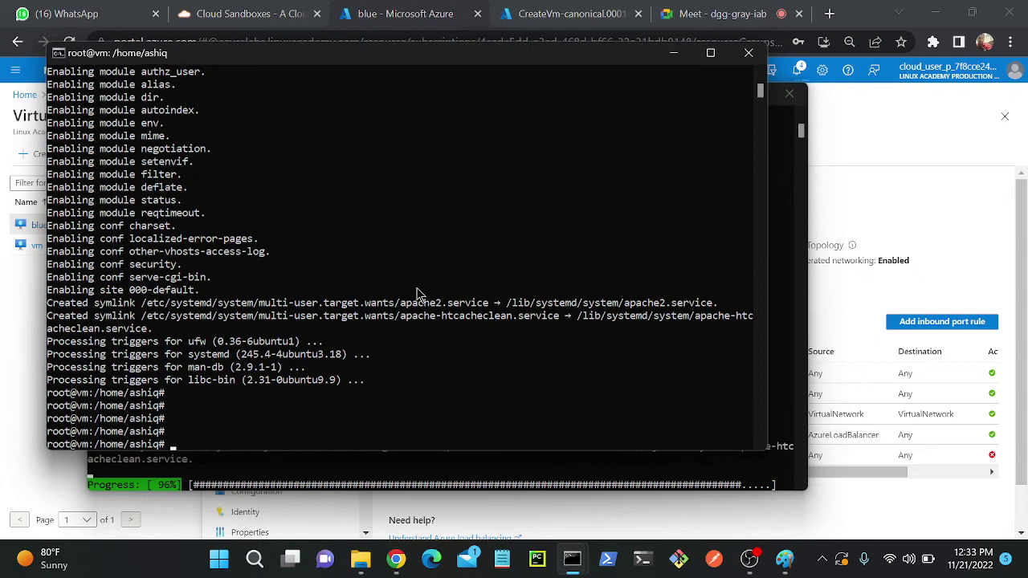
type("cd")
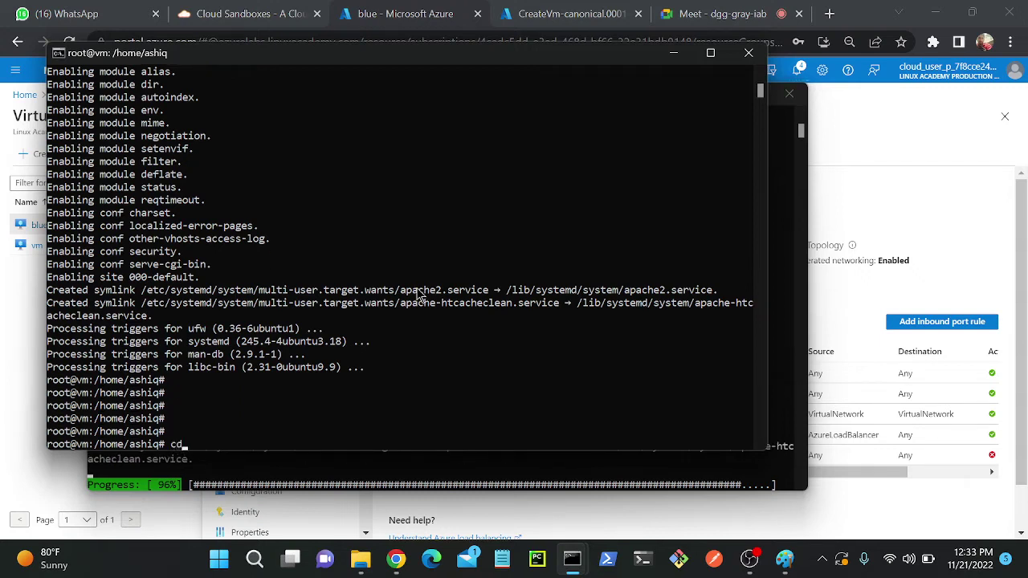
type(" /var/www/html/")
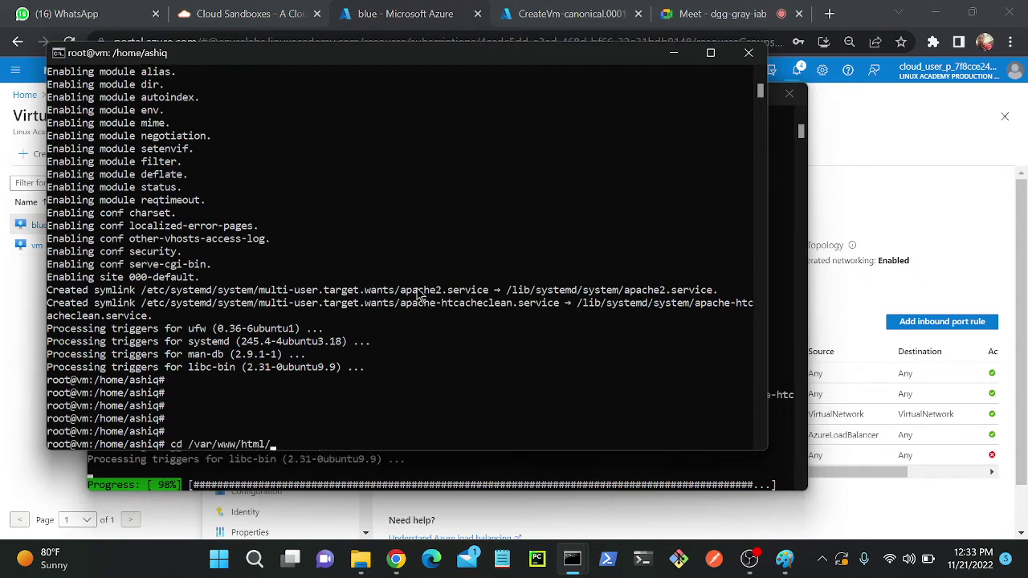
key("Return")
type("ls")
key("Return")
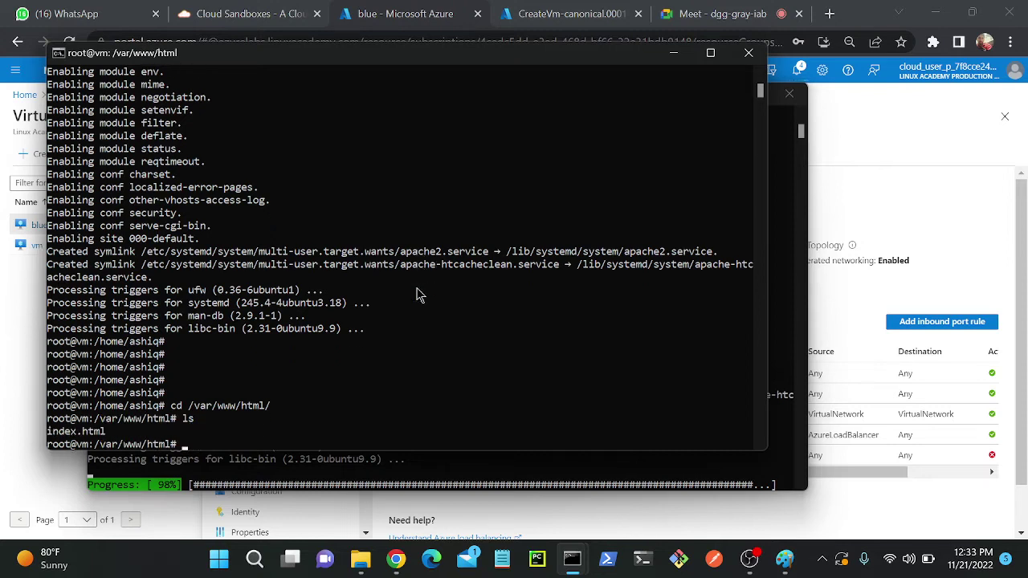
Replace the whole content of index.html on vm with the word red using nano, save the file, and exit the editor
type("nano index.html")
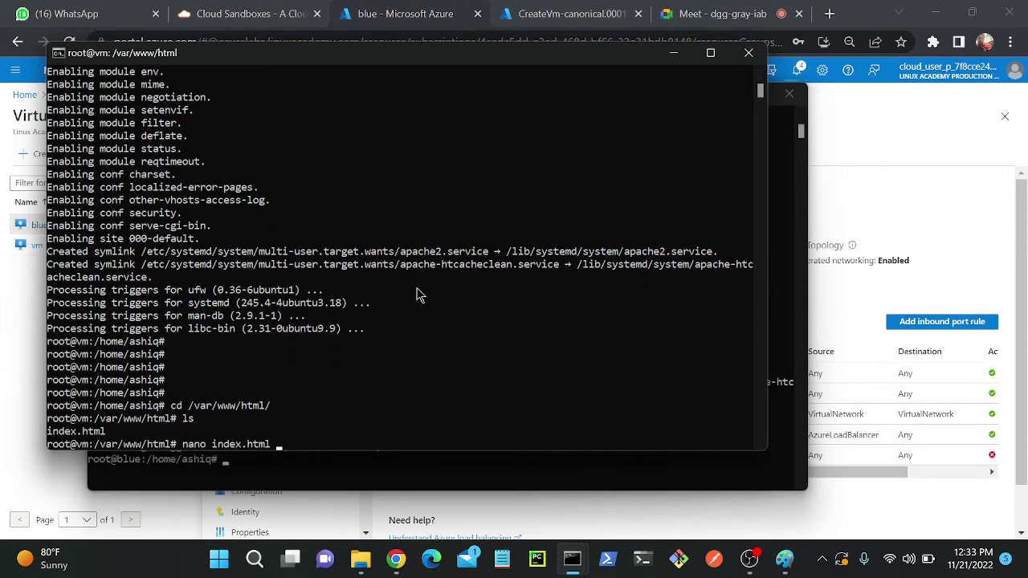
key("Return")
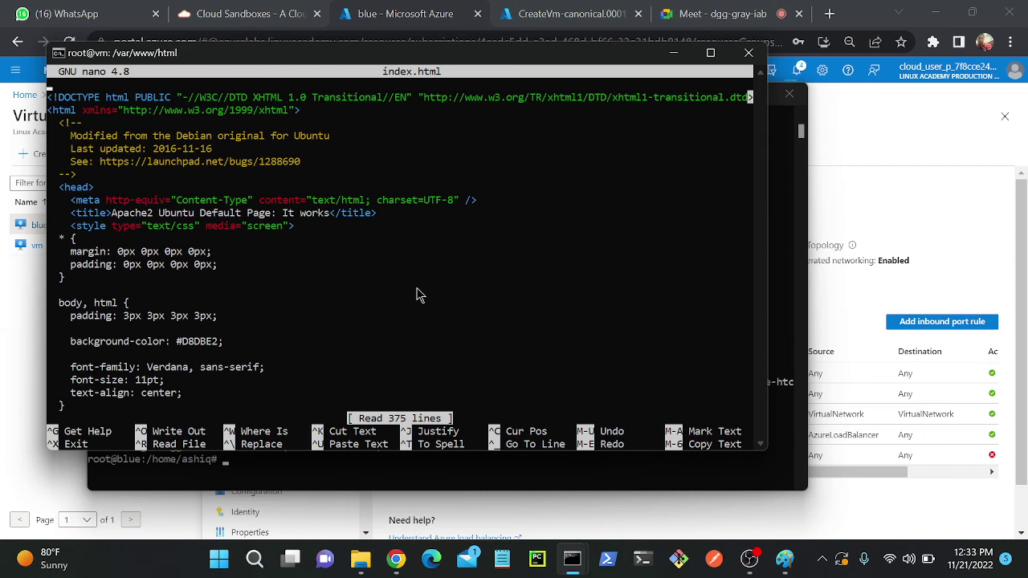
key("ctrl+k")
key("ctrl+k")
key("ctrl+k")
key("ctrl+k")
key("ctrl+k")
key("ctrl+k")
key("ctrl+k")
key("ctrl+k")
key("ctrl+k")
key("ctrl+k")
key("ctrl+k")
key("ctrl+k")
key("ctrl+k")
key("ctrl+k")
key("ctrl+k")
key("ctrl+k")
key("ctrl+k")
key("ctrl+k")
key("ctrl+k")
key("ctrl+k")
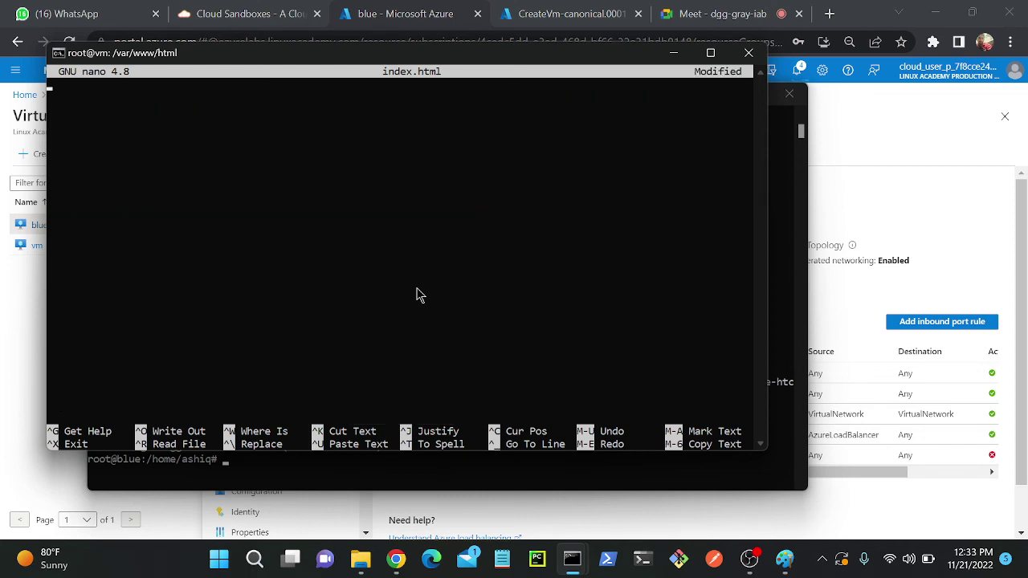
type("red")
key("ctrl+o")
key("Return")
key("ctrl+x")
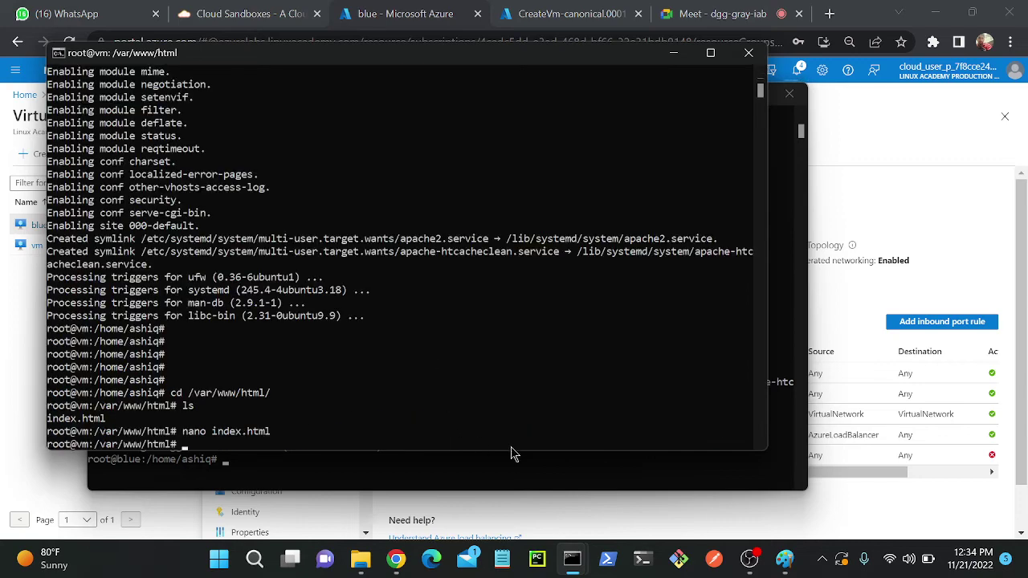
Return to the portal, copy vm's public IP address from its overview, and open it in Microsoft Edge to check the served page
left_click(879, 166)
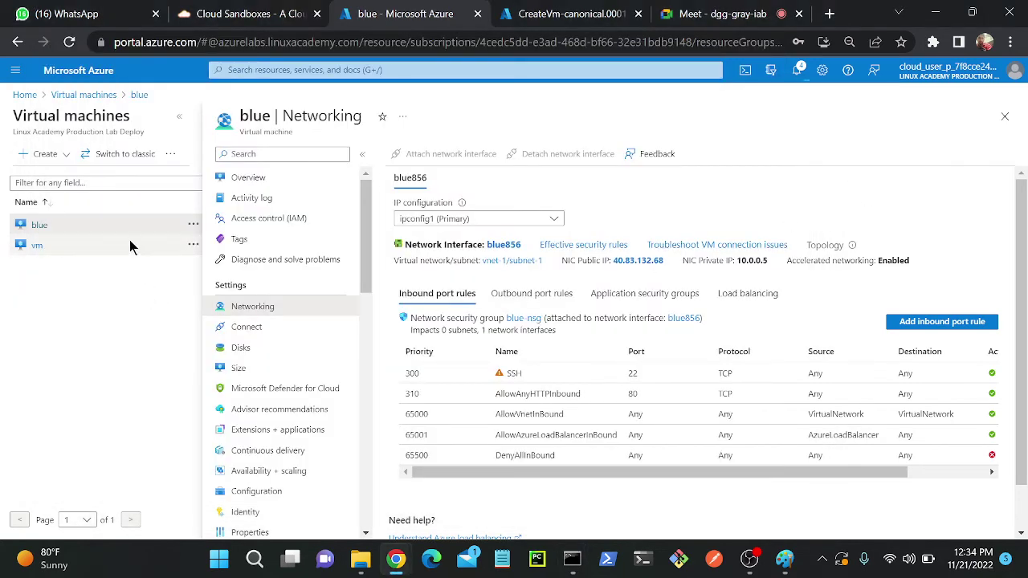
left_click(1004, 117)
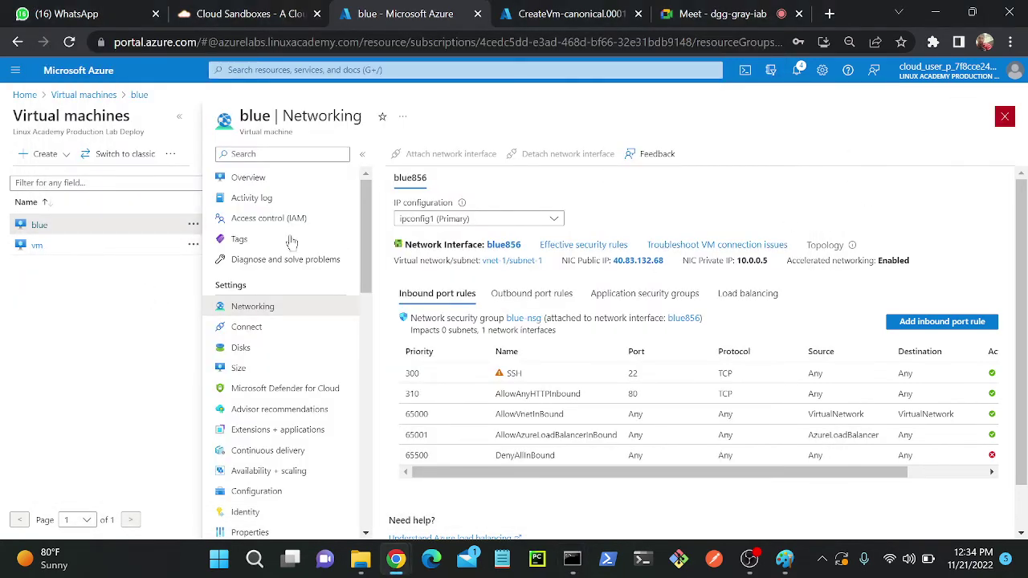
left_click(51, 277)
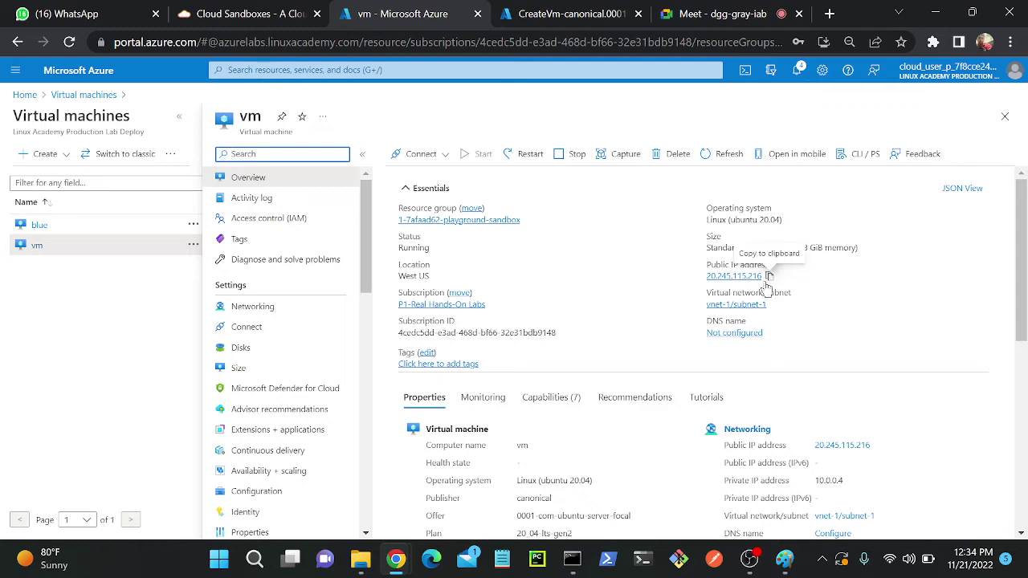
left_click(768, 276)
left_click(431, 558)
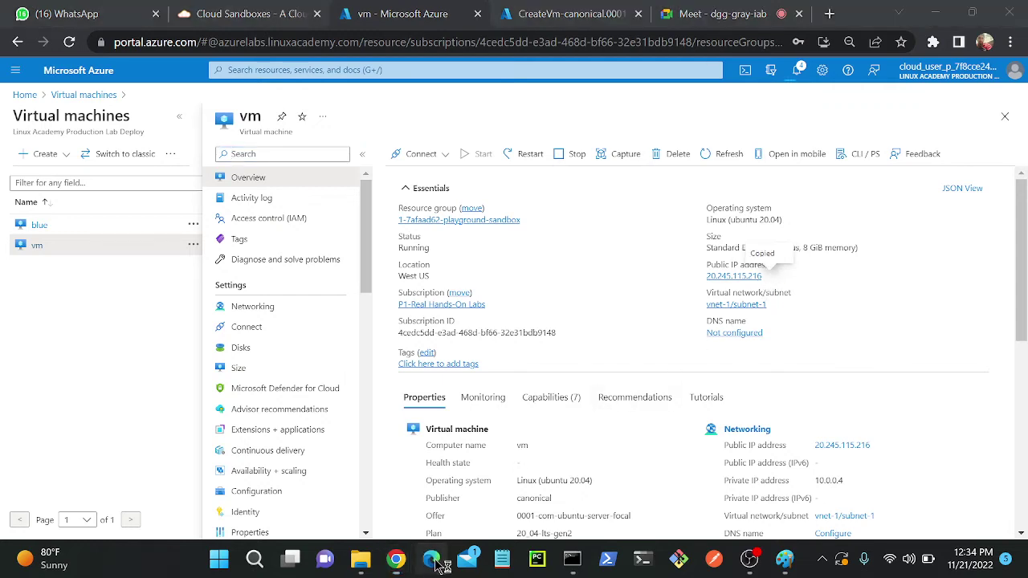
key("ctrl+v")
key("Return")
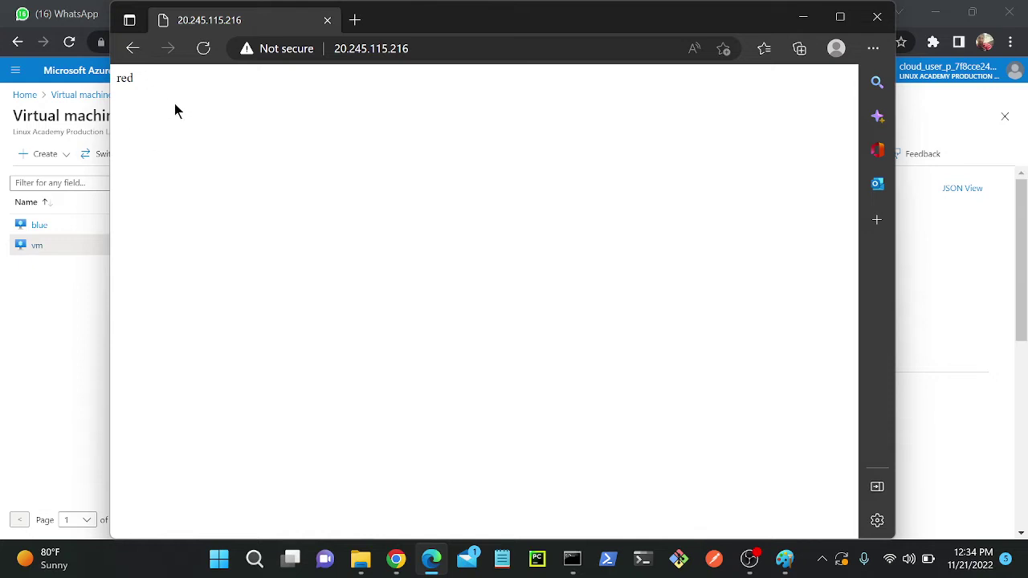
Copy blue's public IP address from its overview in the portal and open it in a new Microsoft Edge tab
left_click(51, 270)
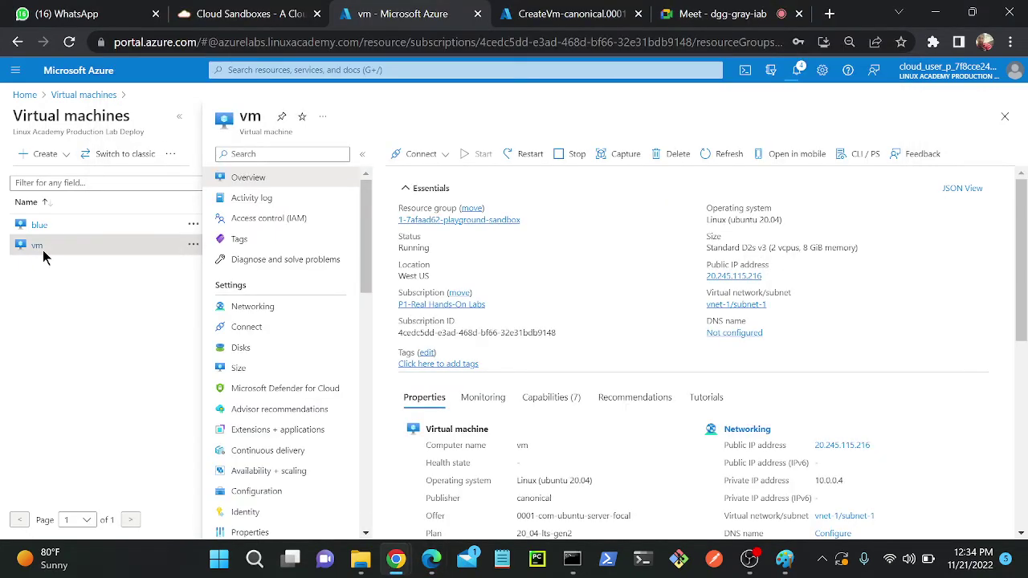
left_click(39, 225)
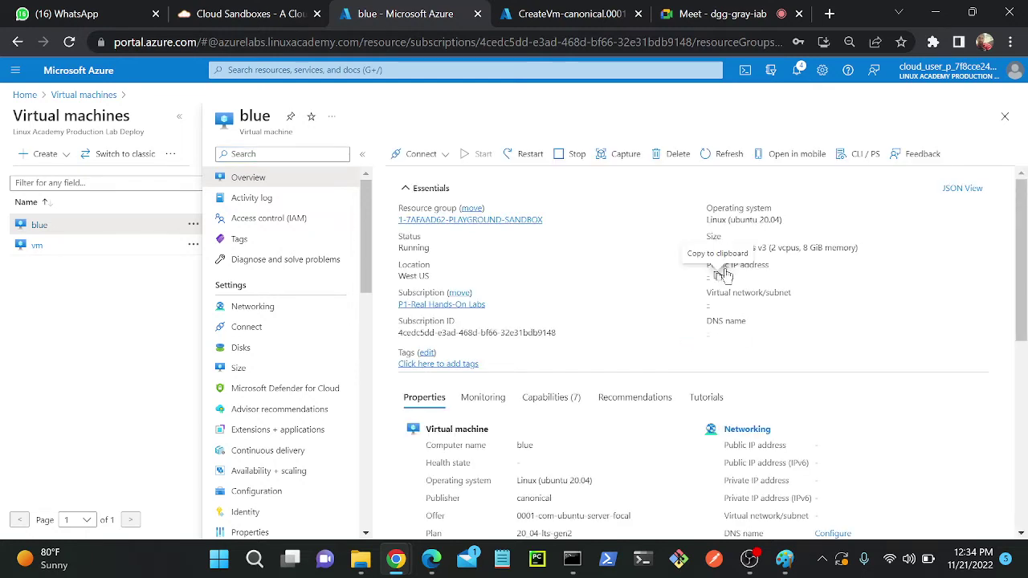
left_click(760, 276)
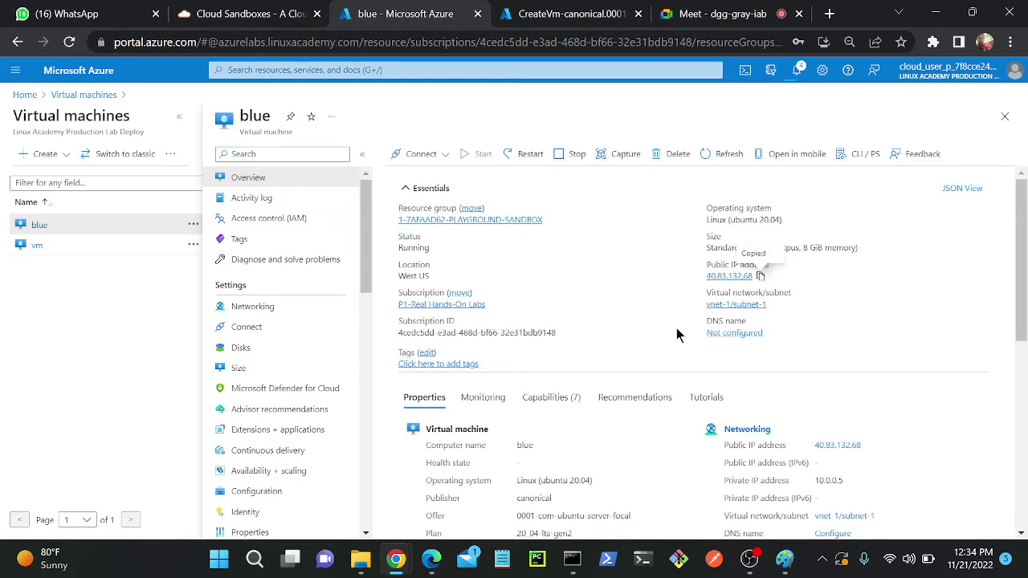
left_click(431, 559)
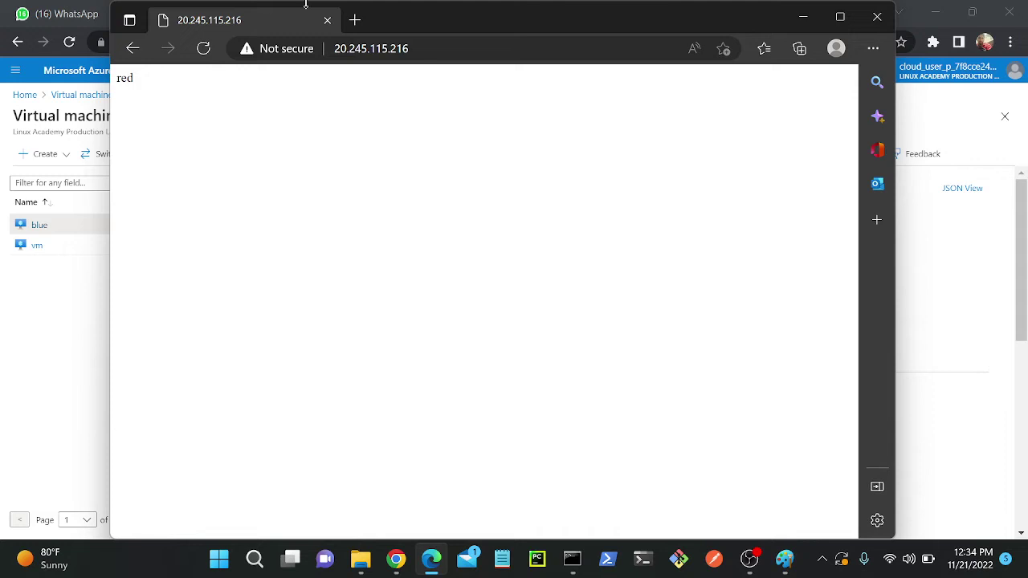
left_click(355, 20)
key("ctrl+v")
key("Return")
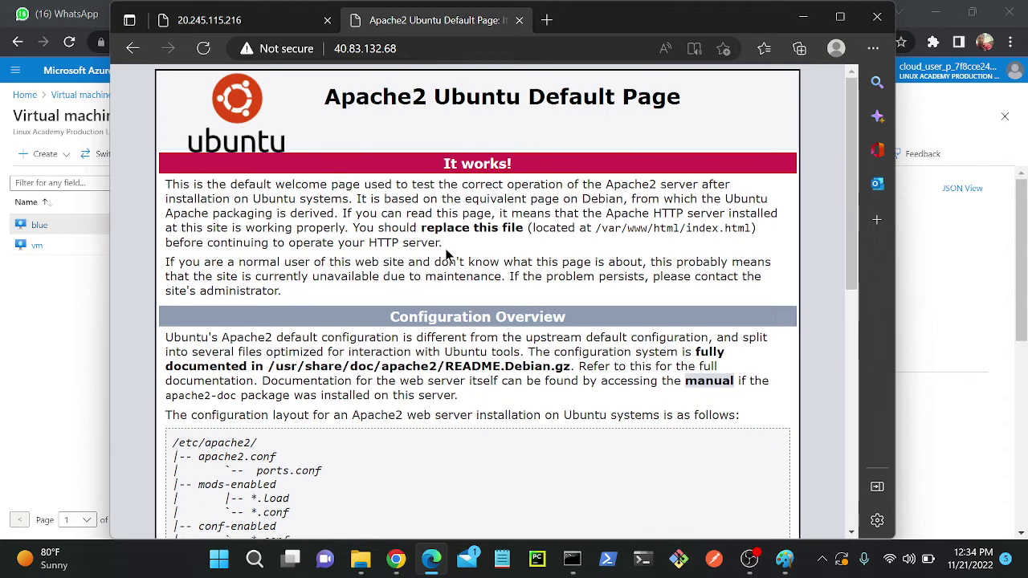
Switch to blue's terminal window and open /var/www/html/index.html in nano
left_click(432, 563)
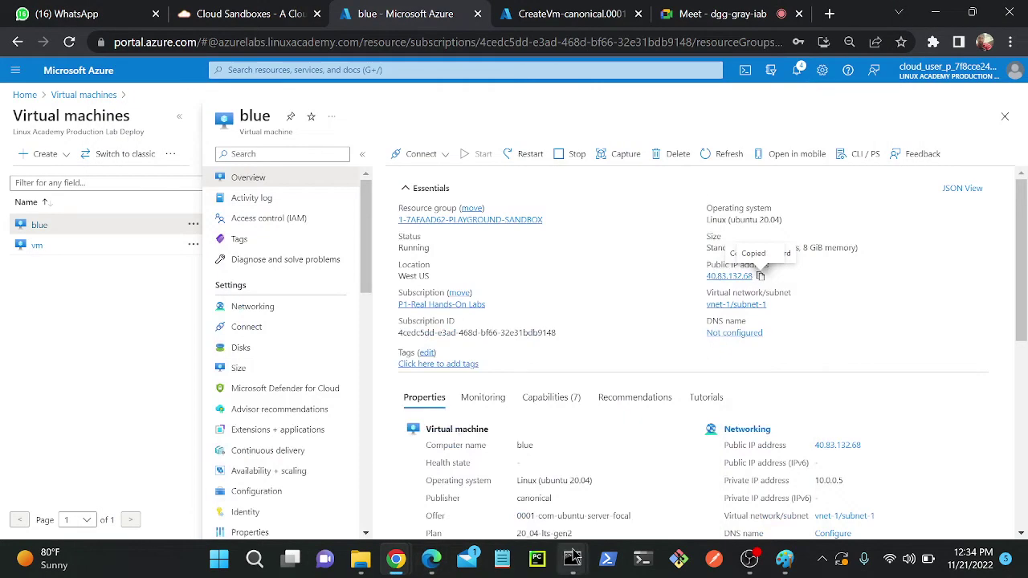
mouse_move(571, 562)
left_click(626, 437)
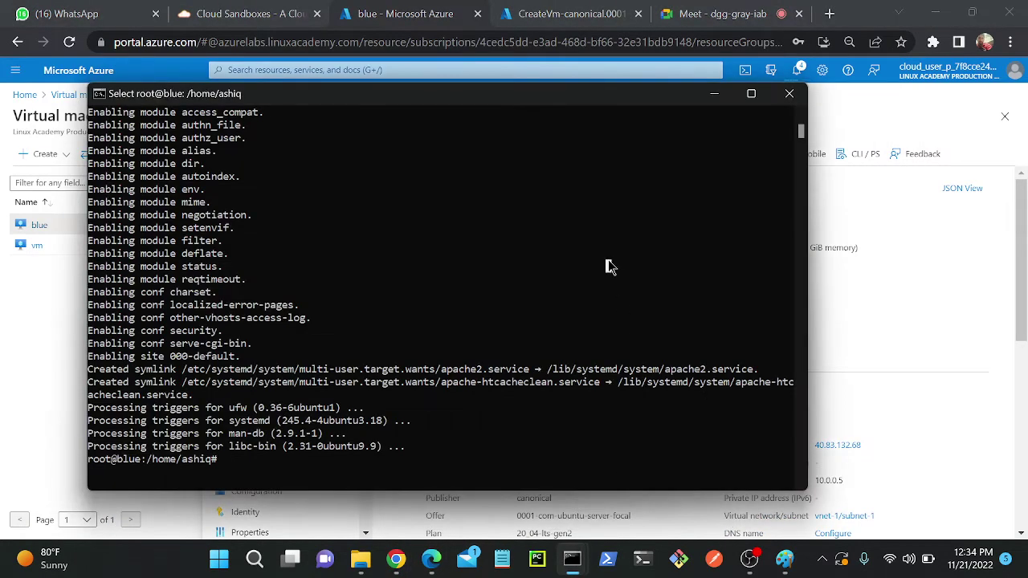
key("Return")
type("nano")
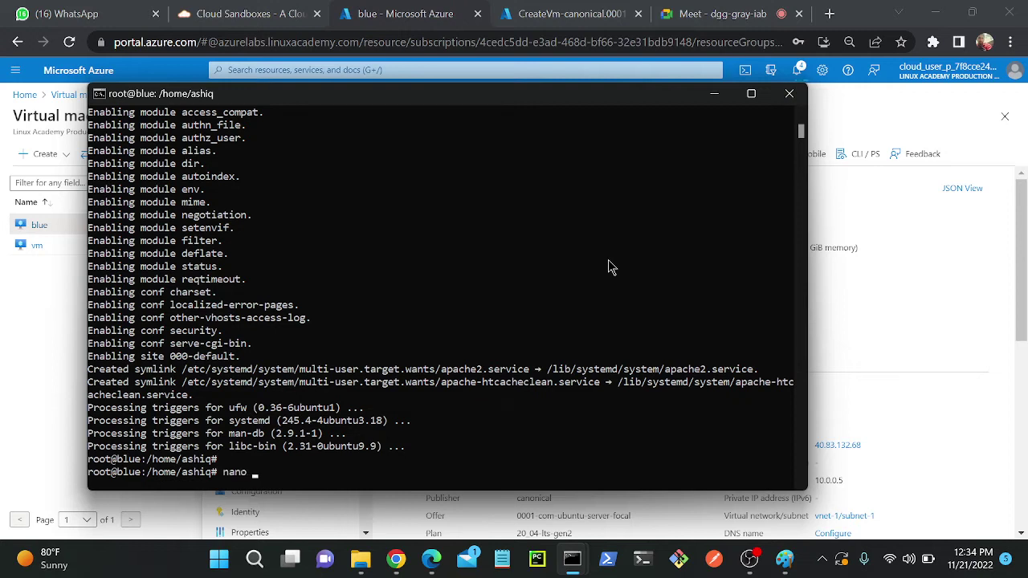
type(" /var/www/html/i")
key("Tab")
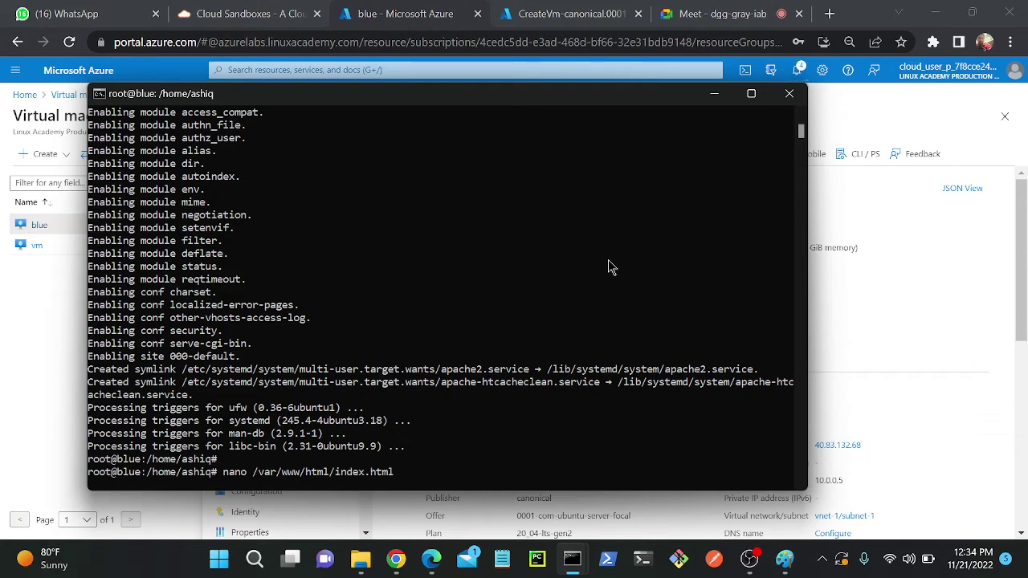
key("Return")
Replace the whole content of index.html on blue with the word blue, save the file, and exit nano
key("alt+t")
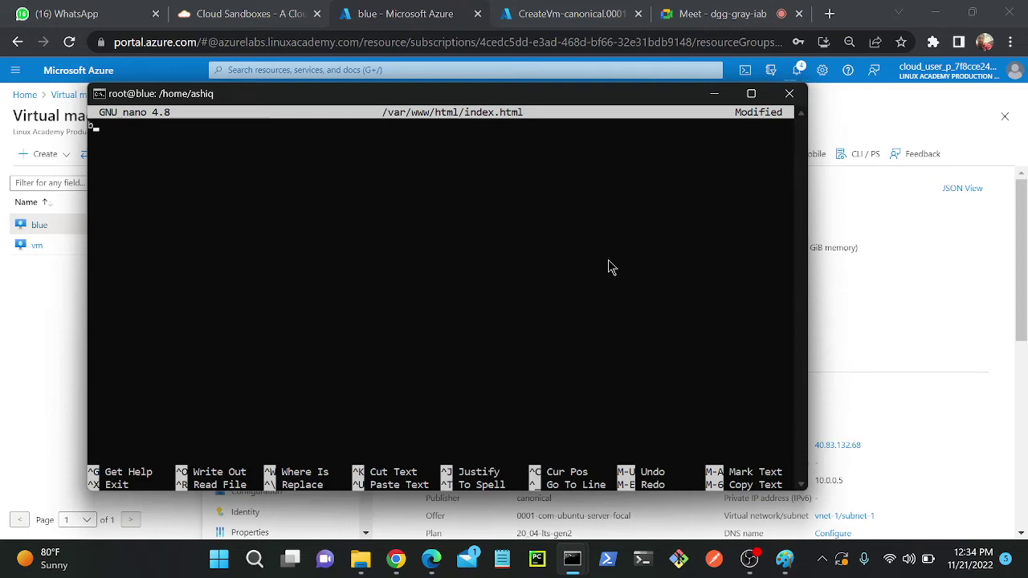
type("blue")
key("ctrl+o")
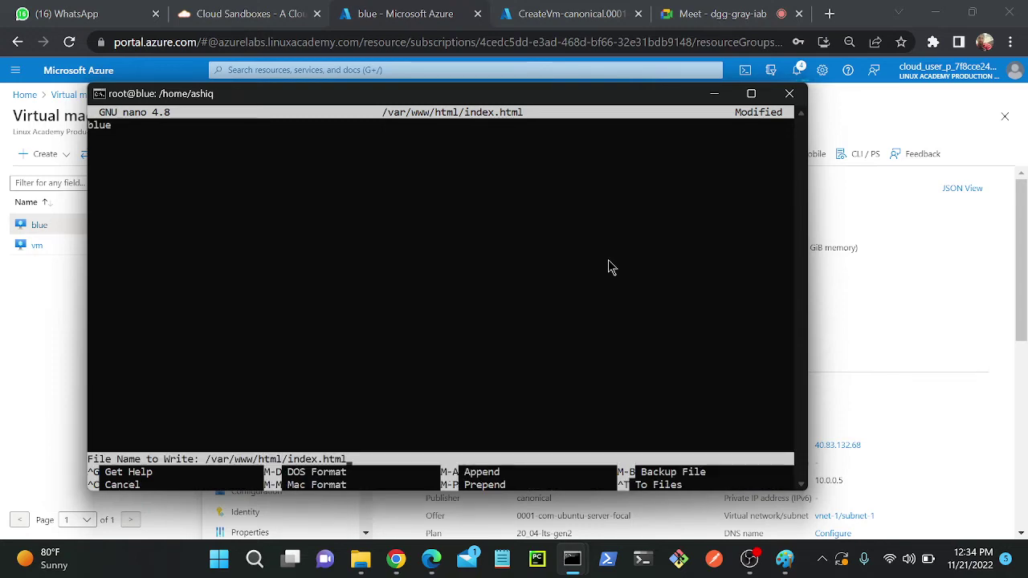
key("Return")
key("ctrl+x")
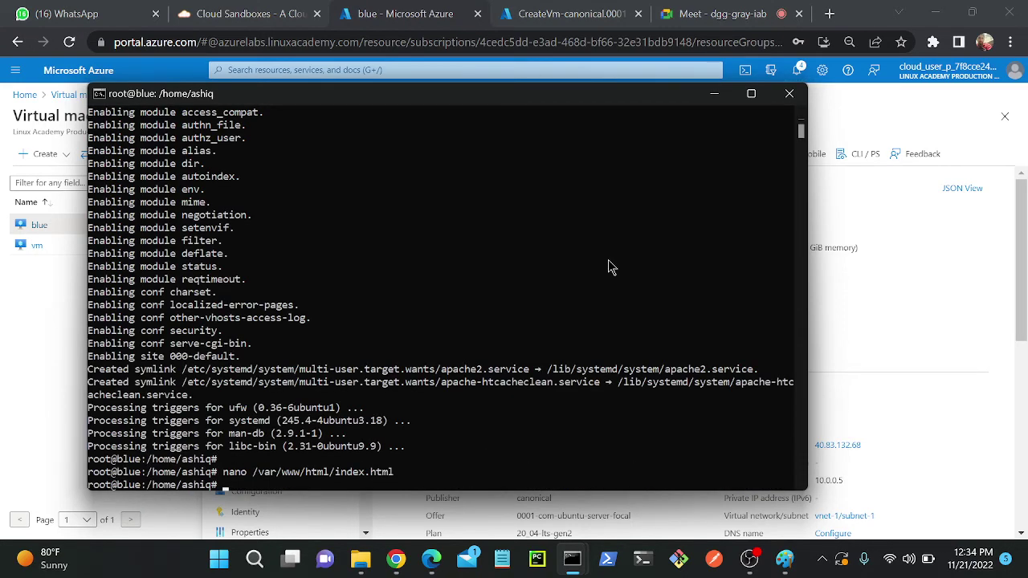
Return to Microsoft Edge and reload the page at blue's public IP address to check the served text
left_click(433, 560)
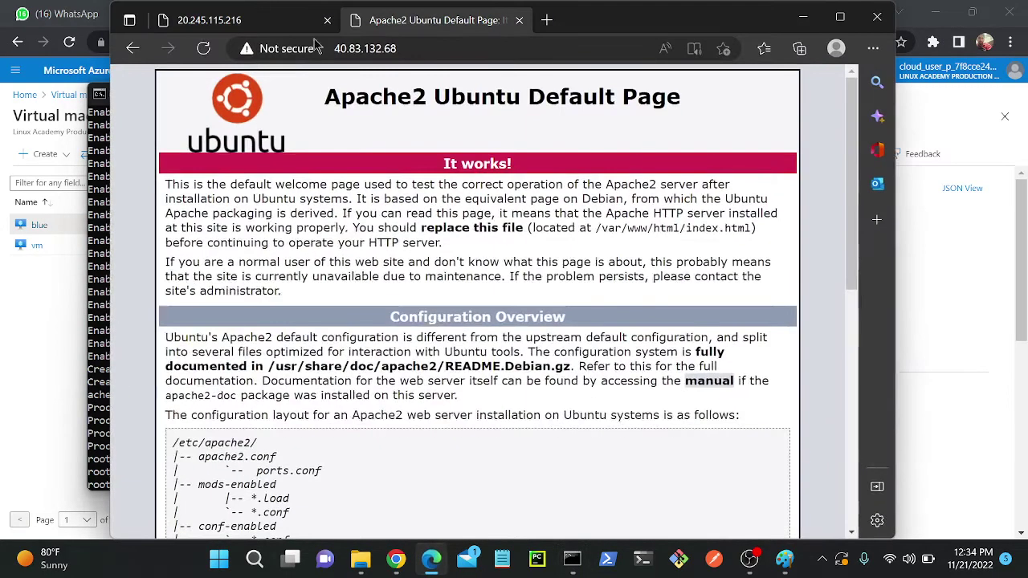
left_click(203, 48)
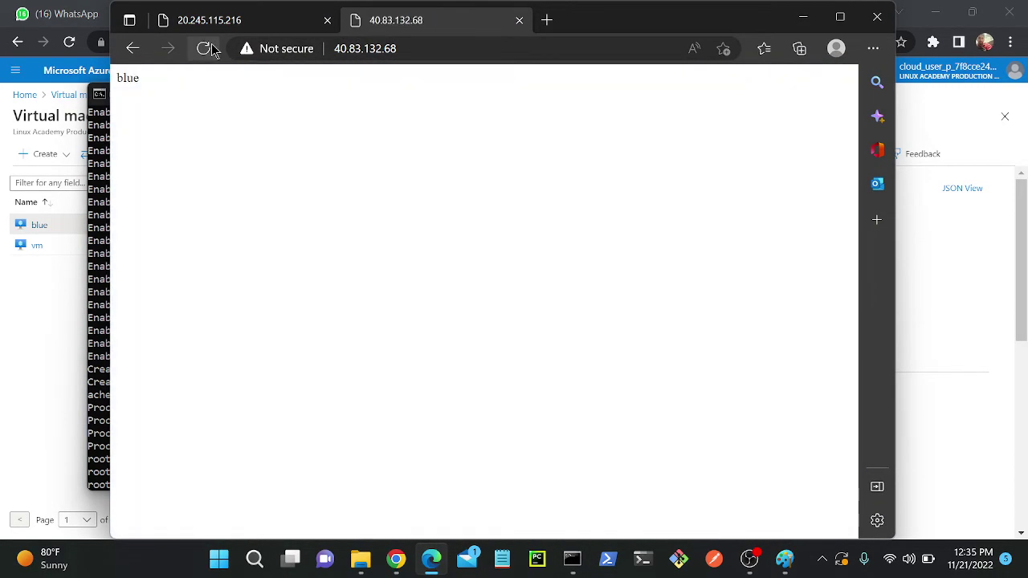
double_click(147, 77)
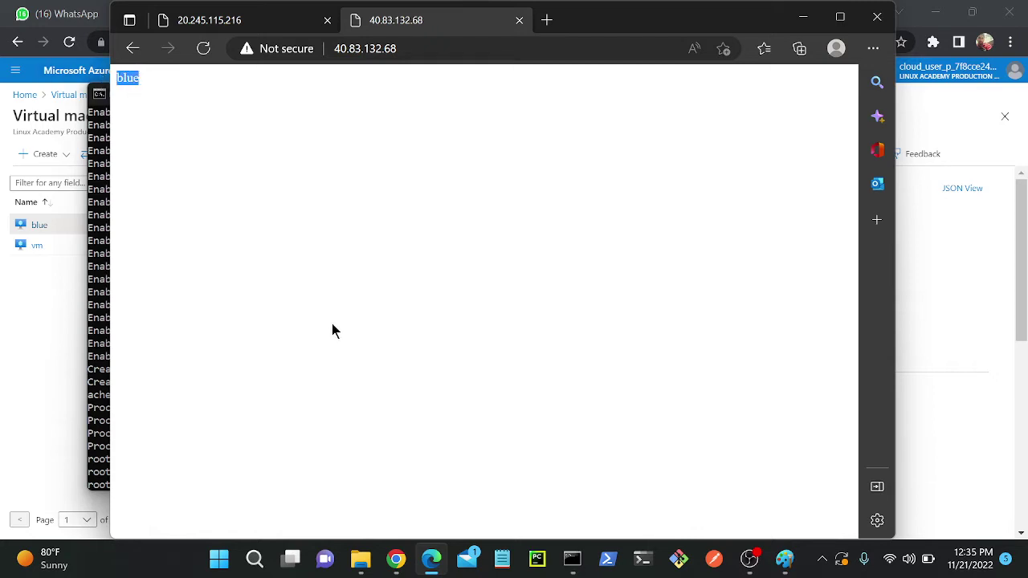
left_click(321, 256)
Request the /blue path at blue's public IP address, 40.83.132.68/blue
left_click(440, 51)
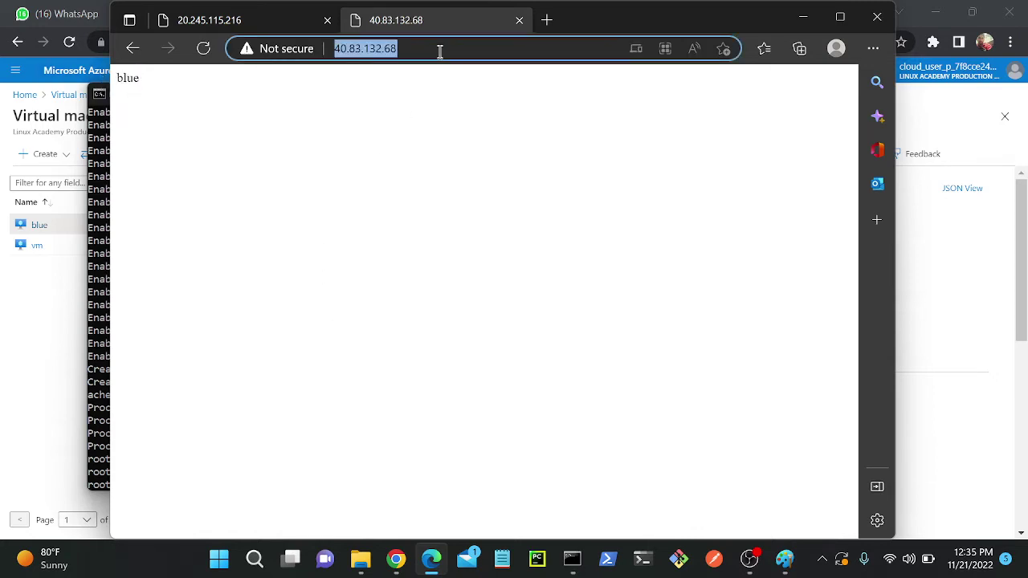
left_click(440, 51)
type("/blue")
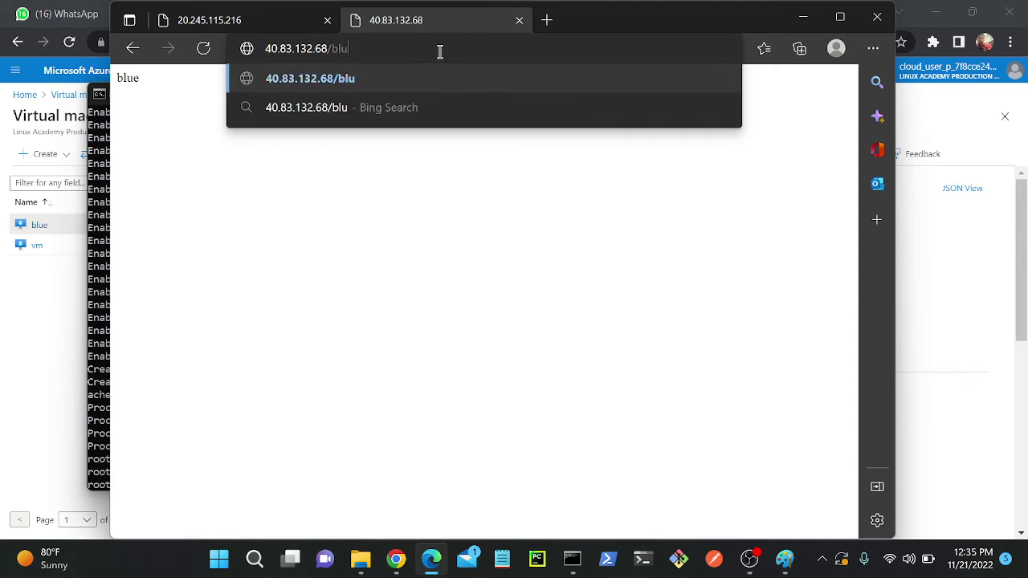
key("Return")
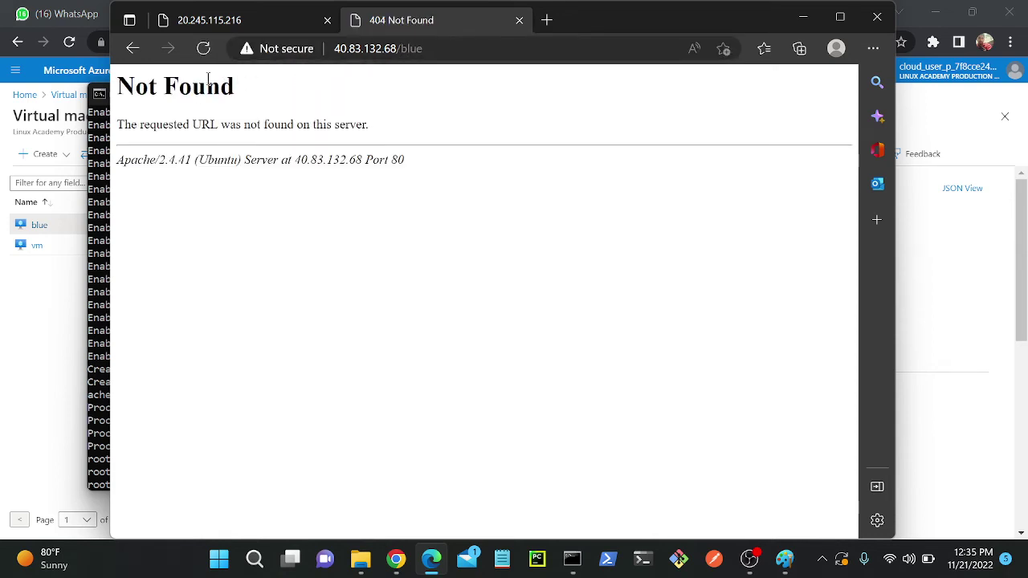
Switch back to blue's terminal and create the directory /var/www/html/blue
left_click(105, 214)
left_click(313, 271)
key("Return")
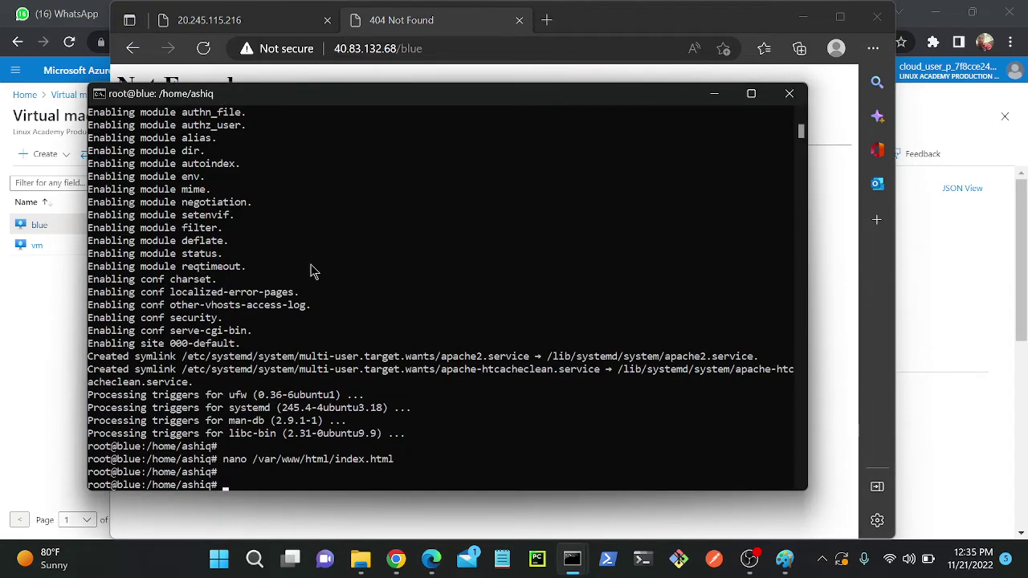
type("mkdir /var/www/html/blue")
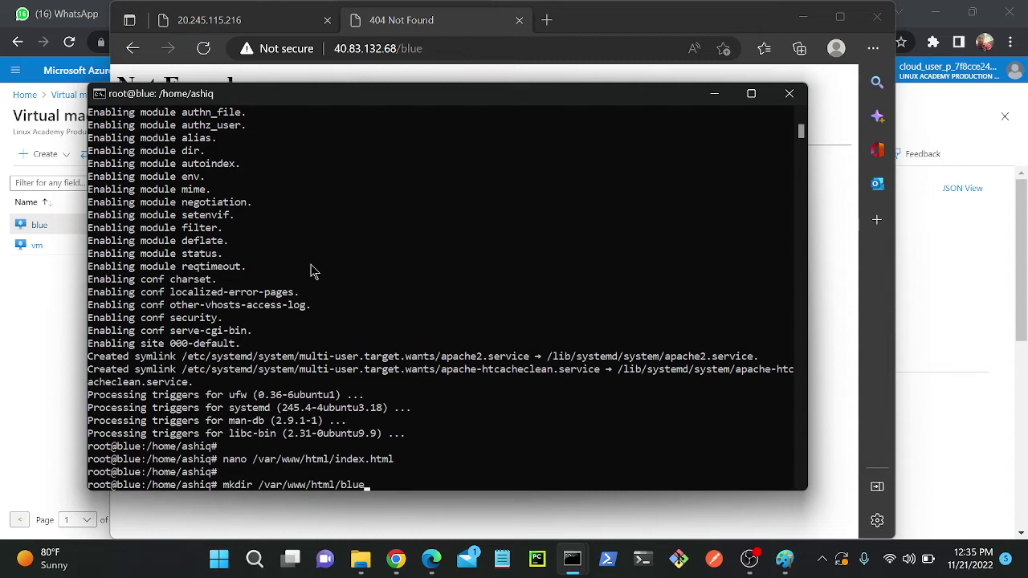
key("Return")
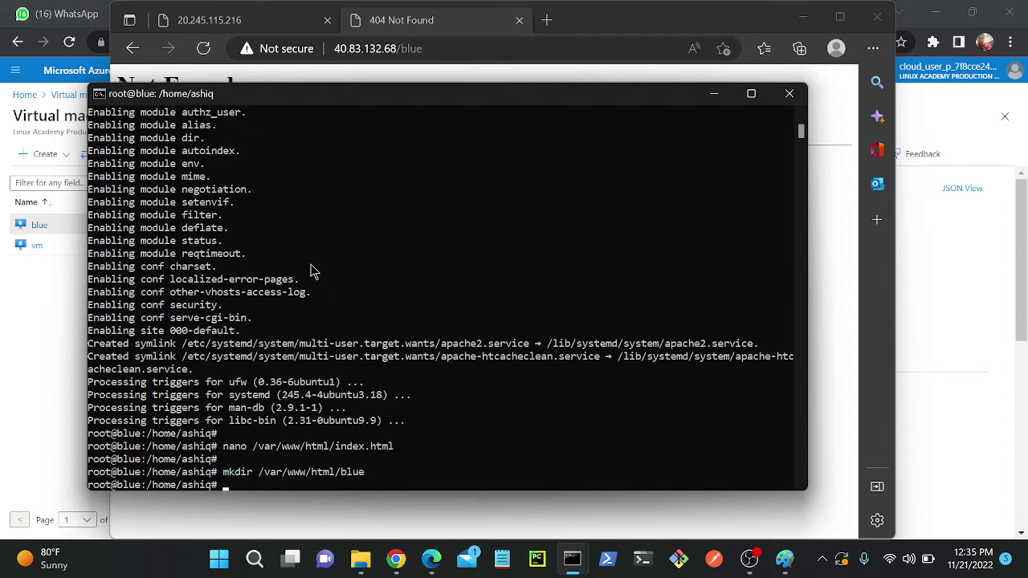
Move /var/www/html/index.html into the /var/www/html/blue/ directory on blue
type("mv /var/www/html/in")
key("Tab")
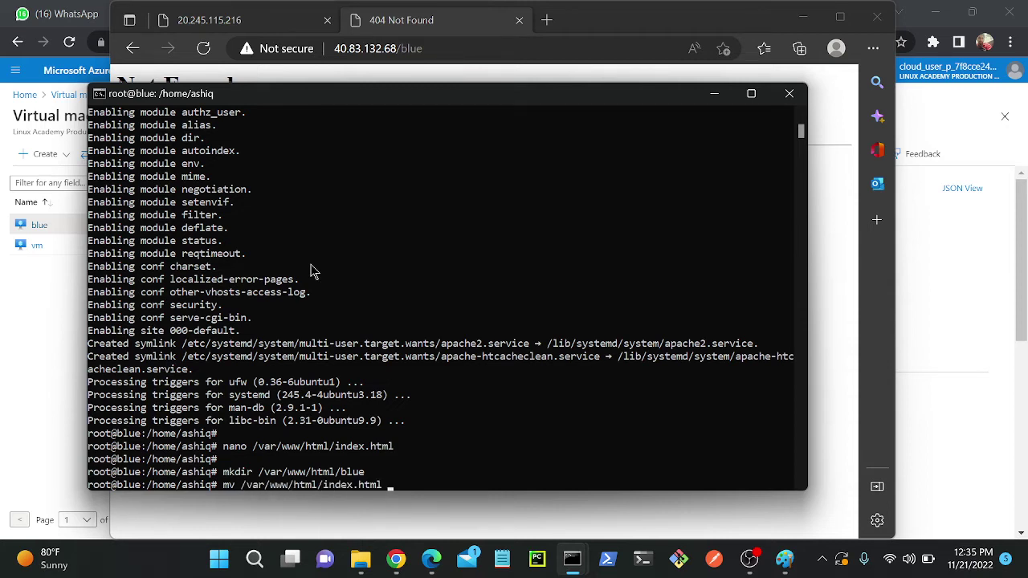
type("/var/www/html/blue/")
key("Return")
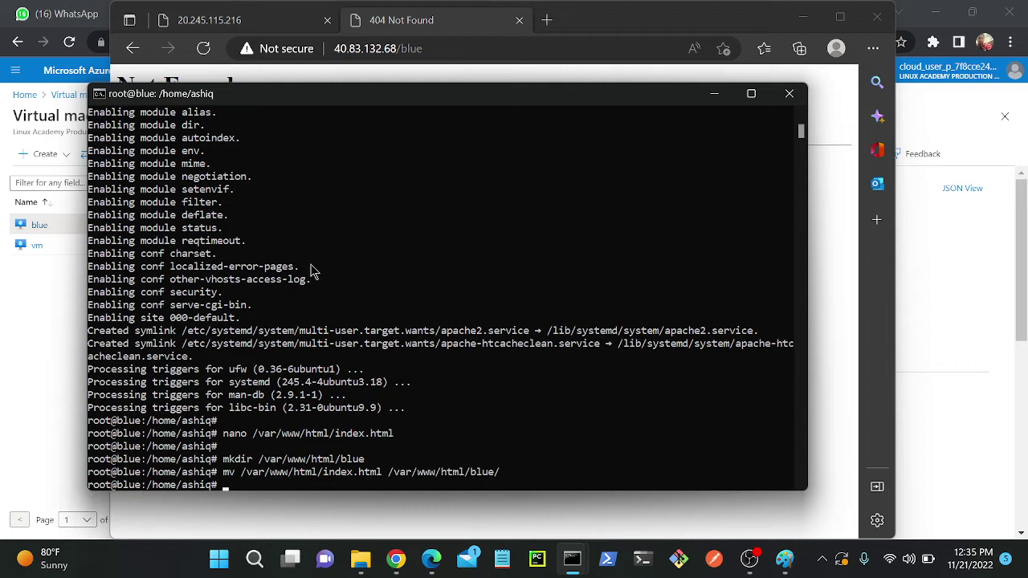
Return to Microsoft Edge and reload 40.83.132.68/blue to check the page served from the new directory
left_click(366, 48)
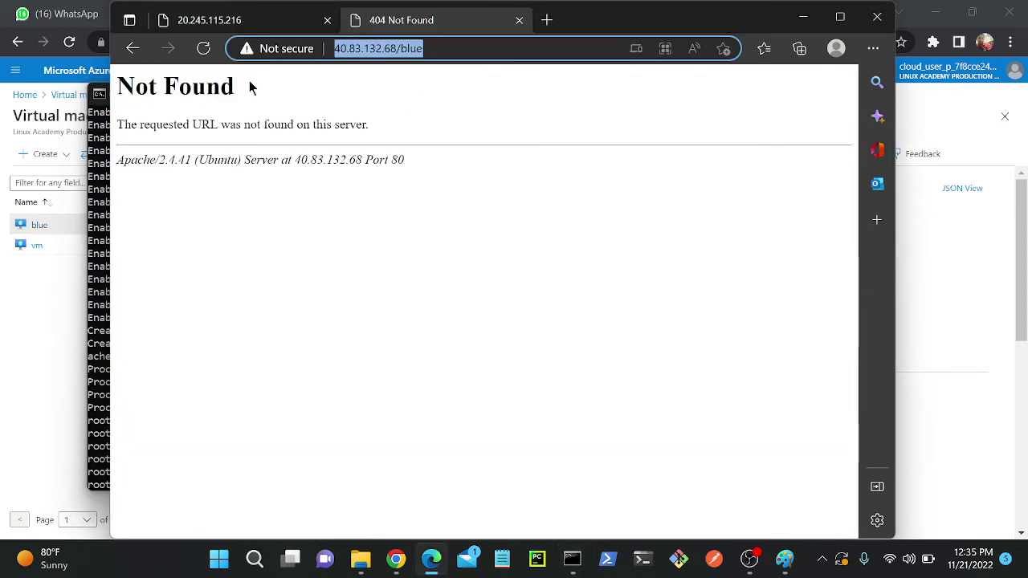
left_click(210, 53)
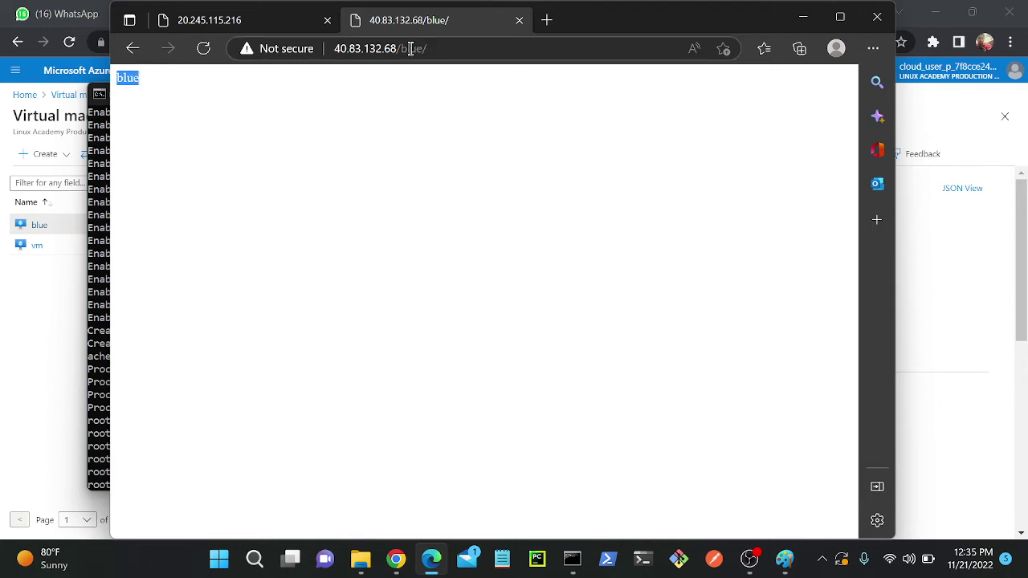
left_click(356, 109)
Compare the pages served by vm at 20.245.115.216 and by blue at 40.83.132.68/blue/, opening an additional empty browser tab
left_click(273, 29)
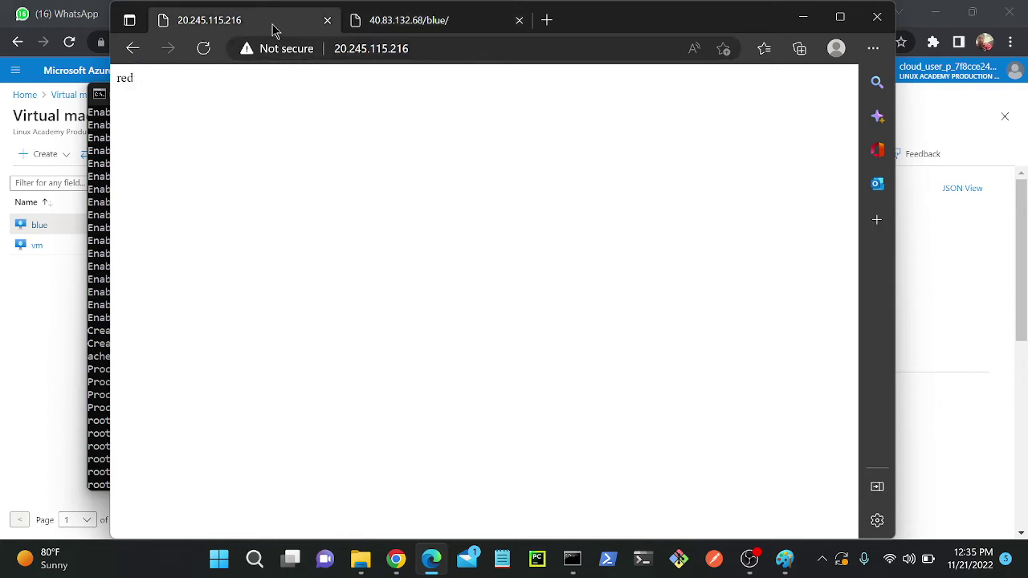
left_click(381, 24)
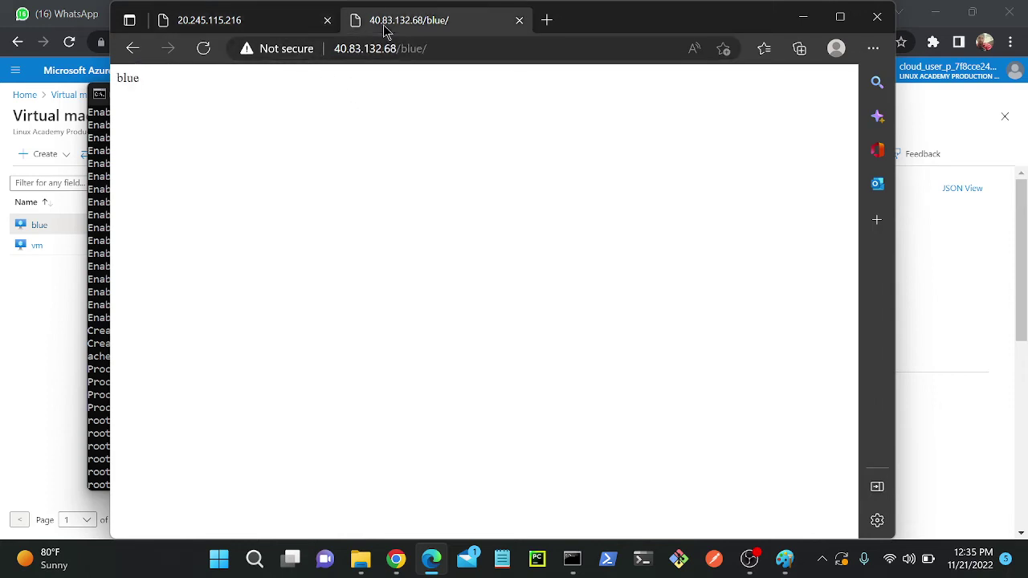
left_click(547, 20)
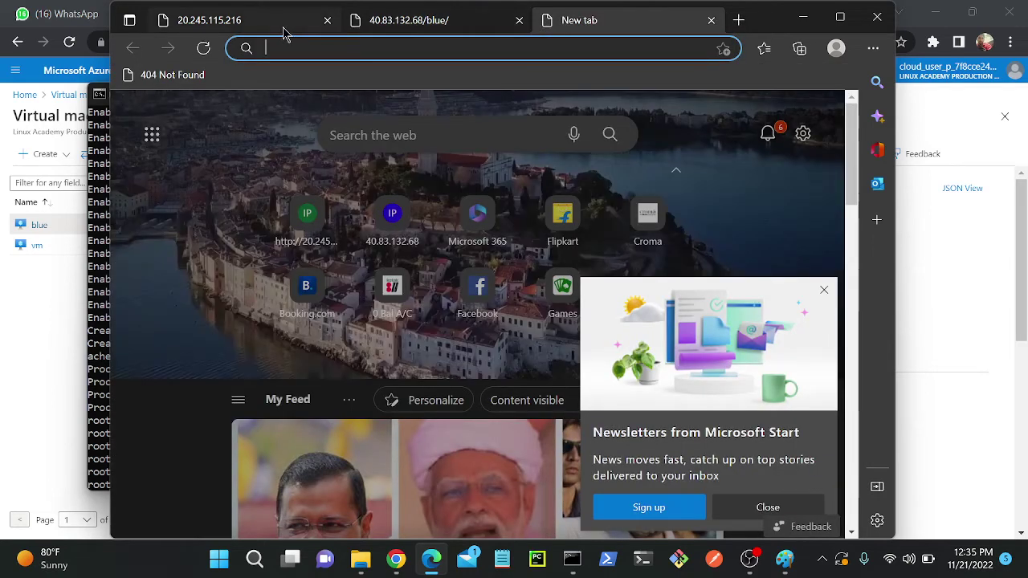
left_click(289, 30)
left_click(390, 26)
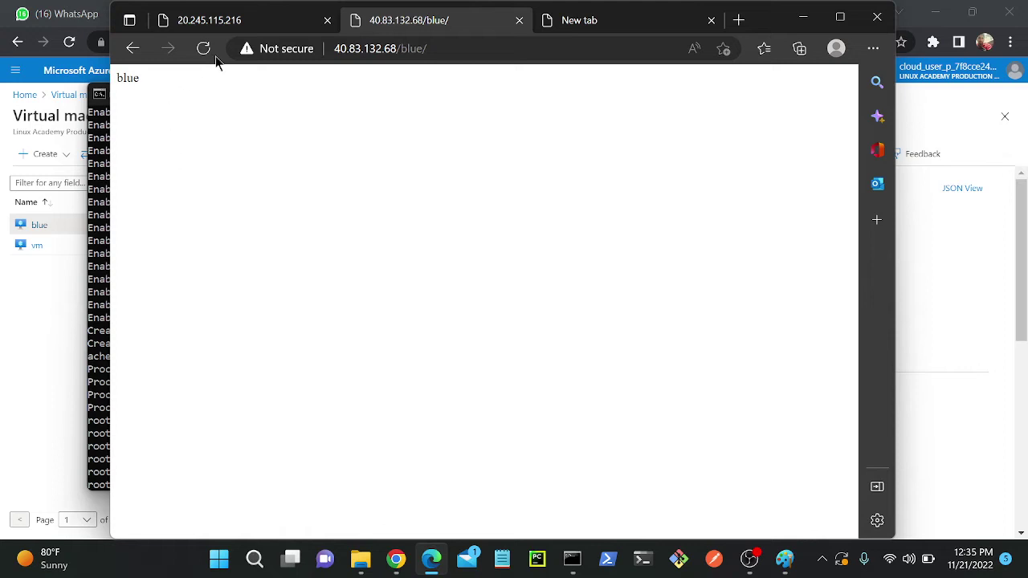
left_click(246, 26)
left_click(570, 29)
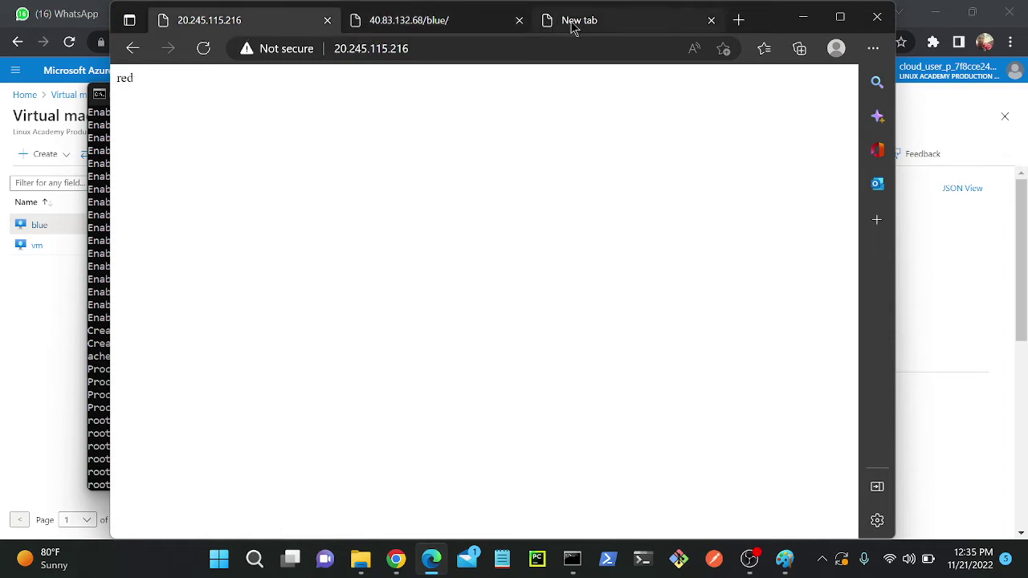
left_click(337, 21)
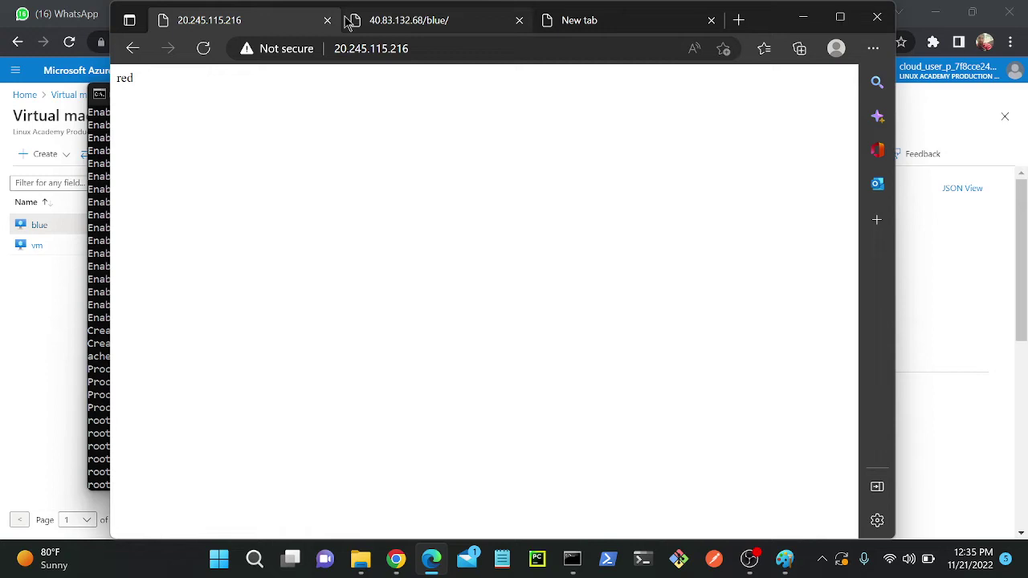
left_click(411, 28)
left_click(301, 28)
left_click(390, 28)
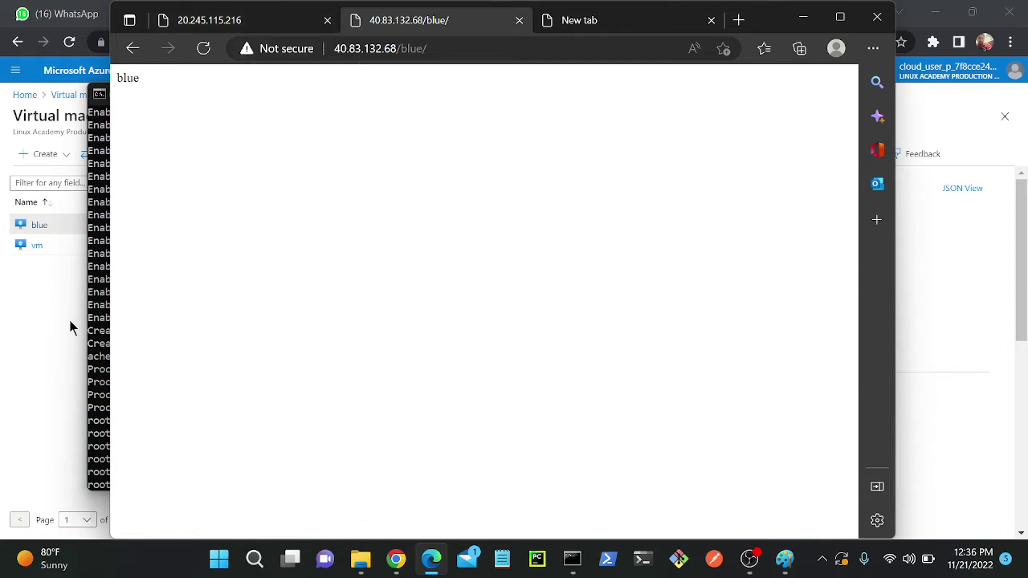
Return to the Azure portal in Chrome and open the Application gateways list, reloading it and dismissing the tour prompts
left_click(69, 319)
left_click(566, 14)
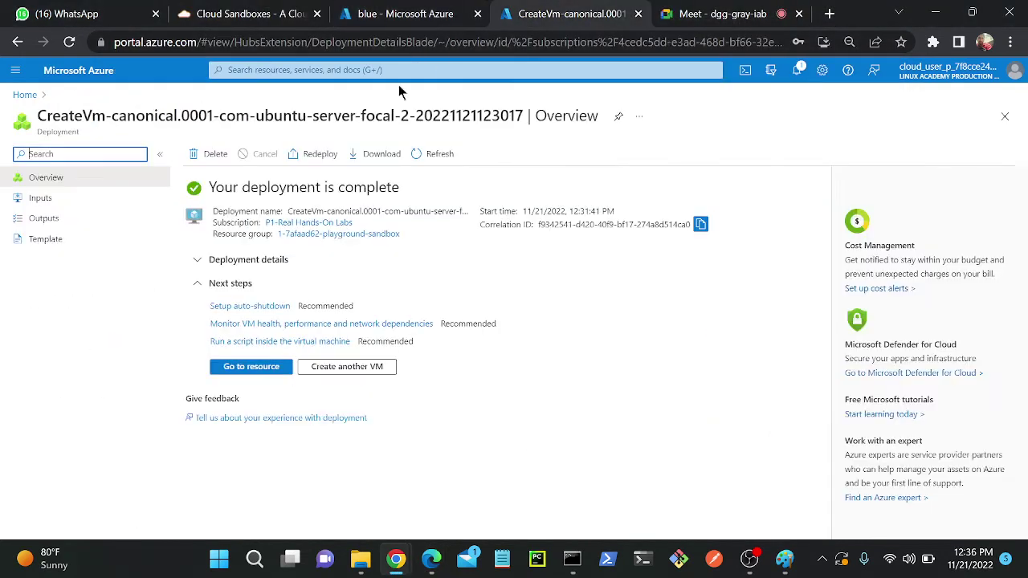
left_click(397, 64)
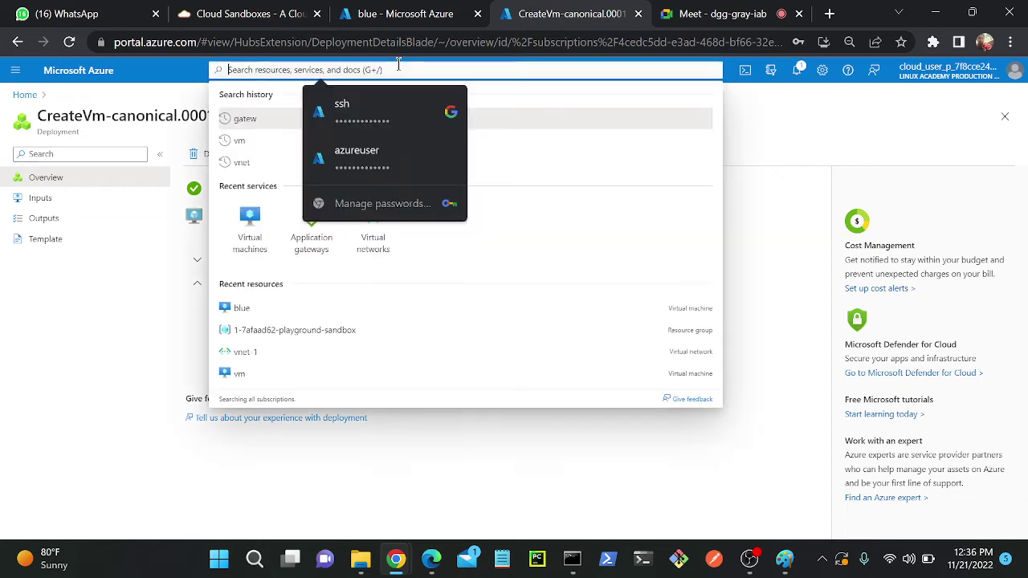
left_click(301, 242)
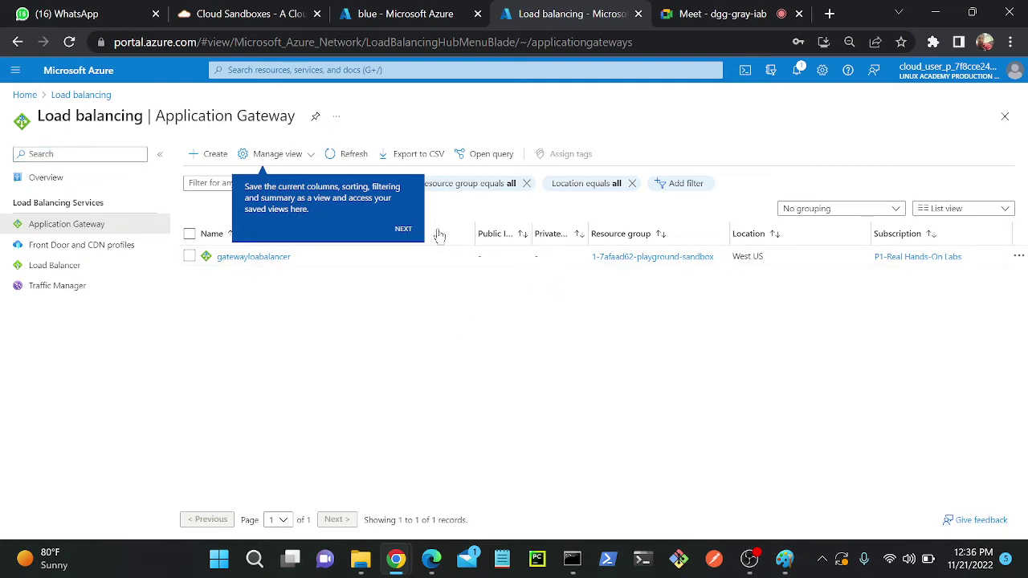
left_click(403, 229)
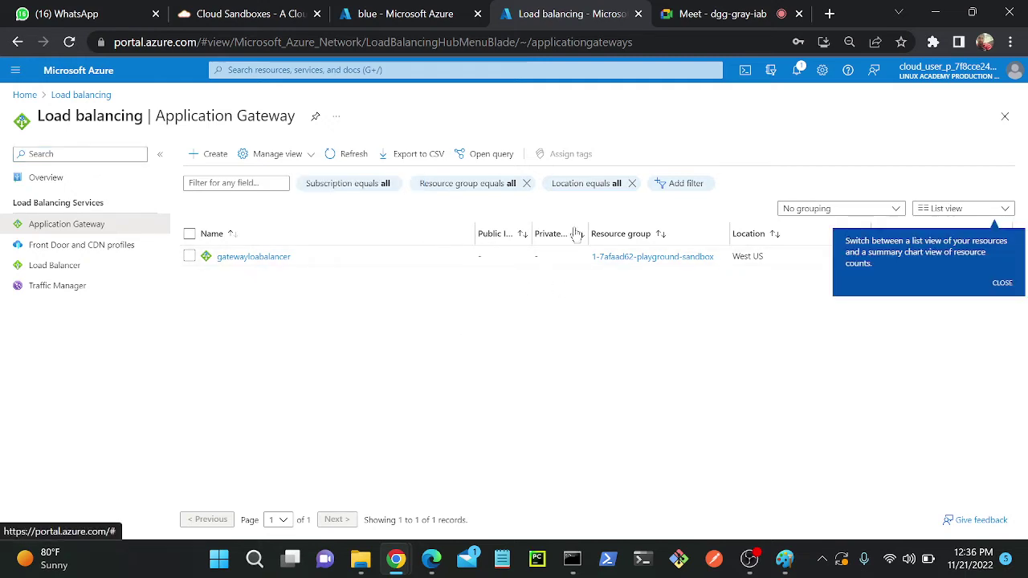
left_click(797, 70)
left_click(69, 43)
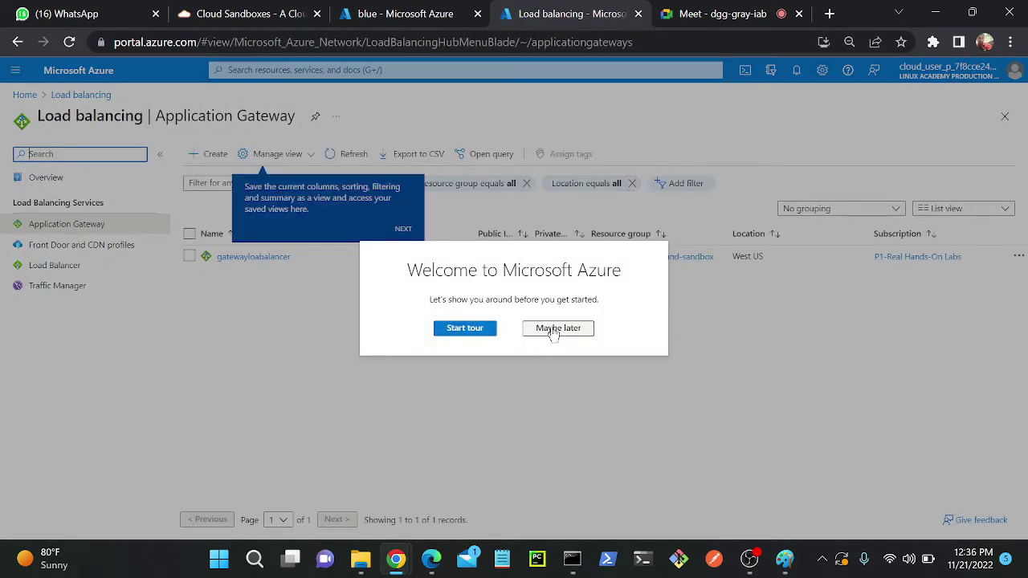
left_click(558, 328)
left_click(408, 229)
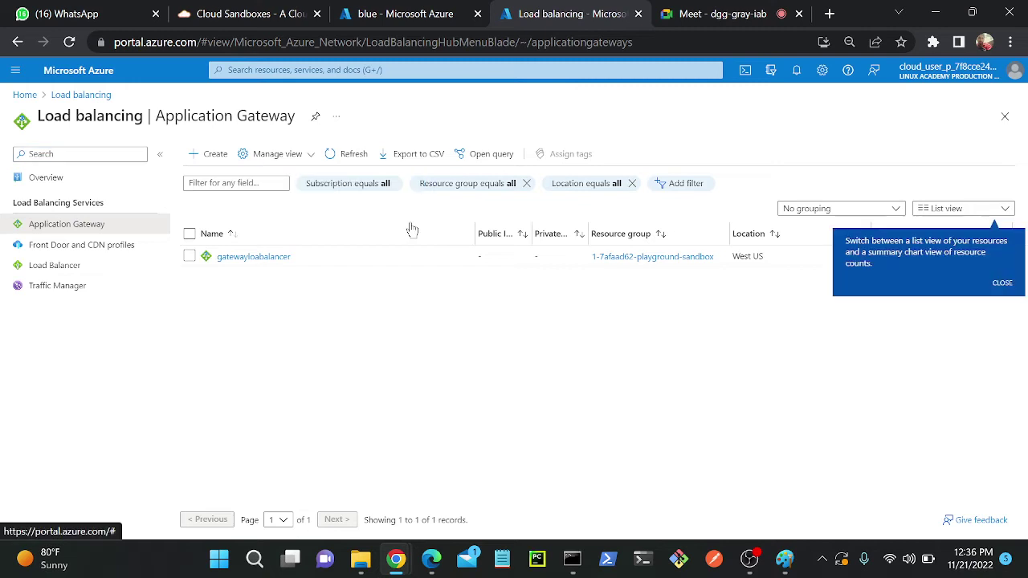
Open the backend pools of the gatewayloabalancer application gateway
left_click(241, 256)
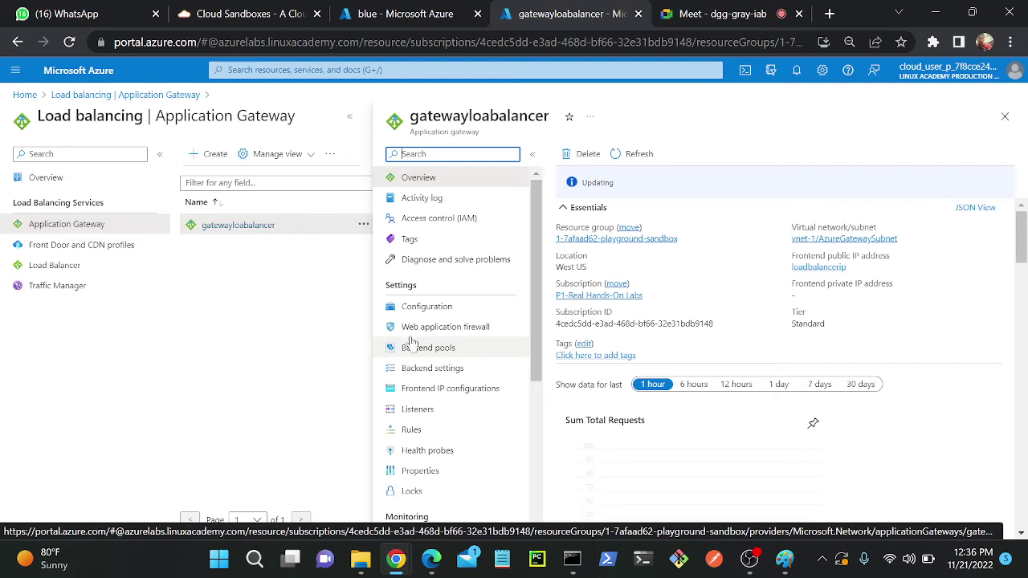
left_click(439, 353)
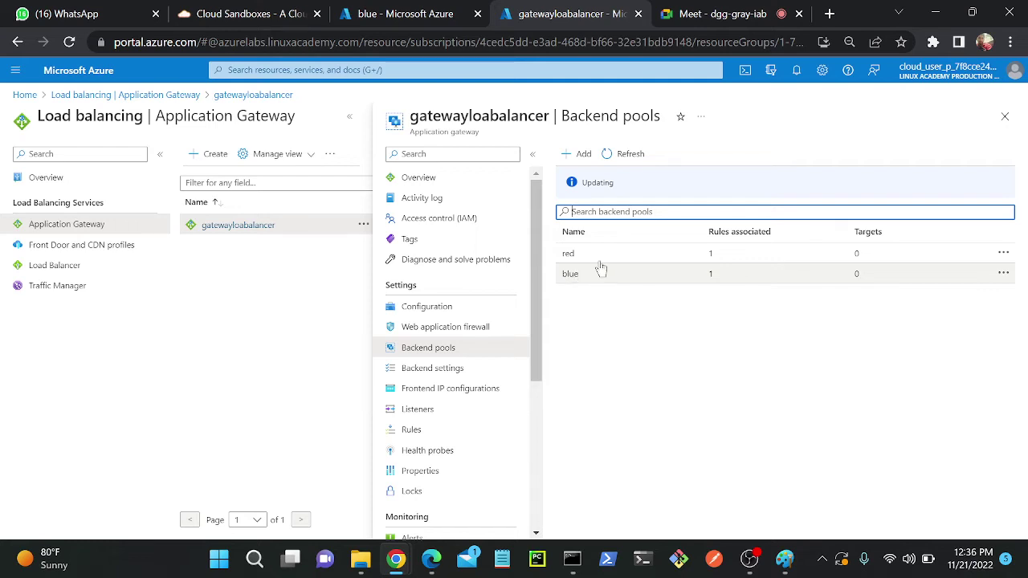
Add the virtual machine target vm713 (10.0.0.4) to the red backend pool and save it
left_click(671, 257)
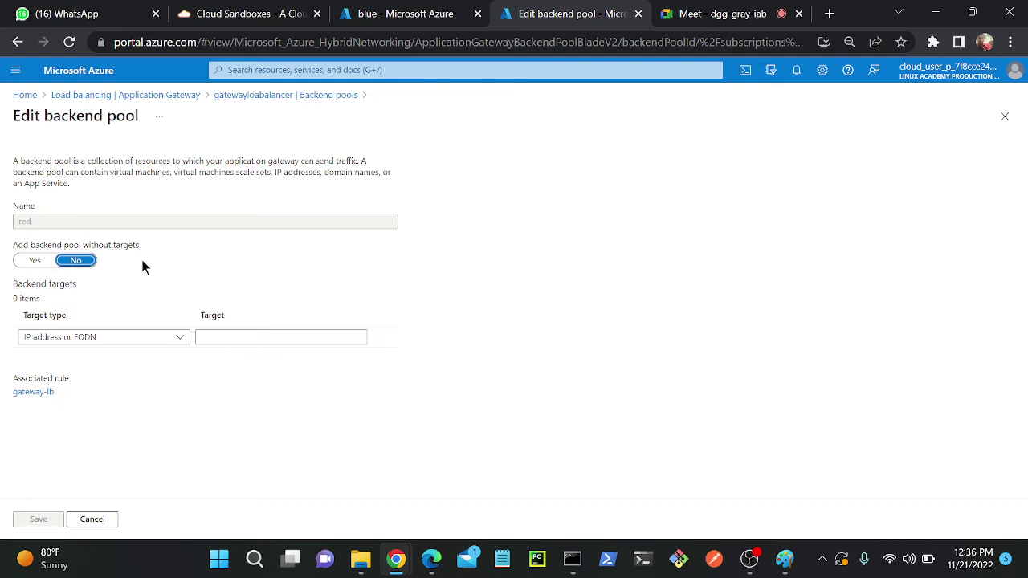
left_click(79, 259)
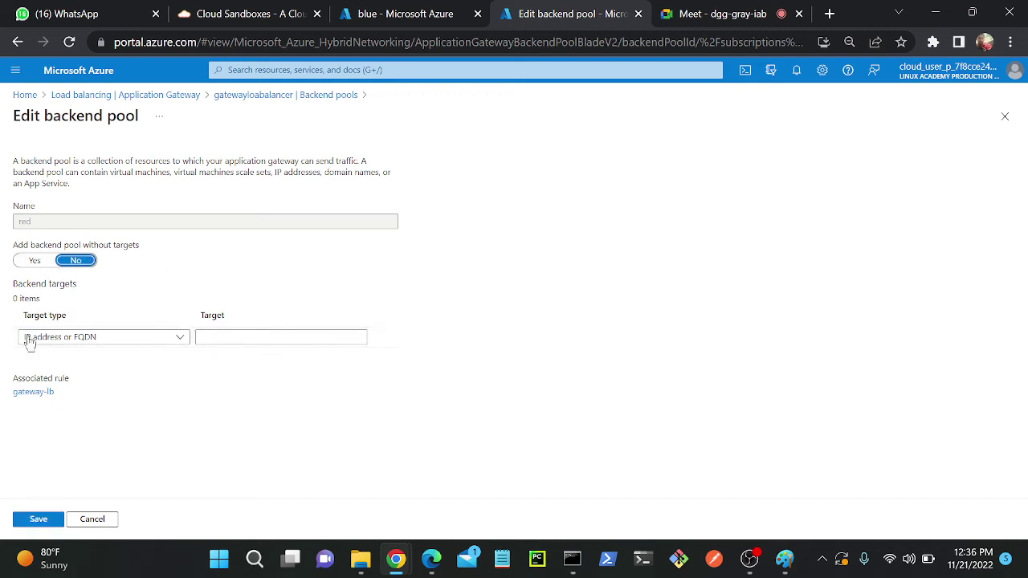
left_click(64, 343)
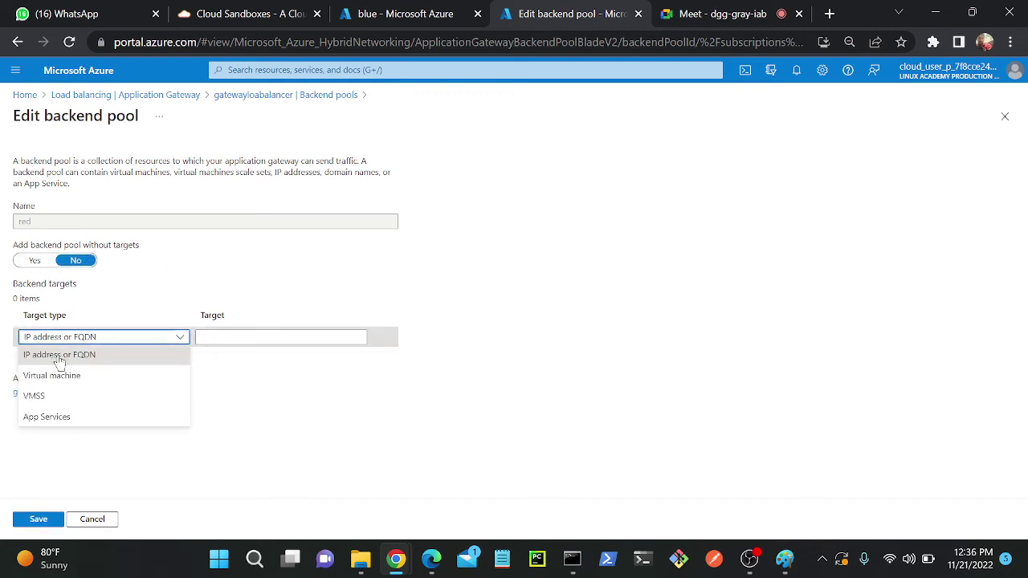
left_click(61, 375)
left_click(241, 341)
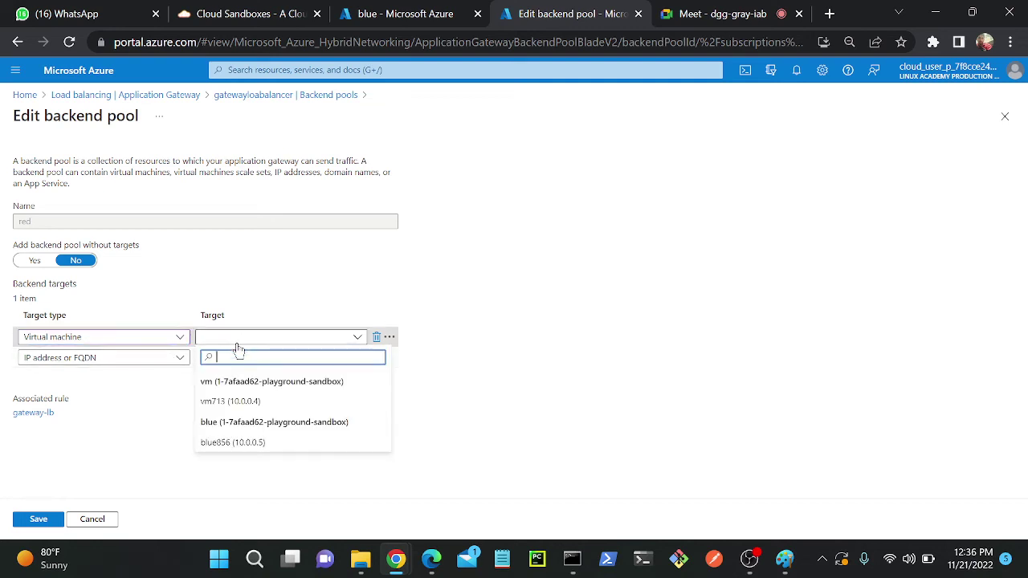
left_click(239, 402)
left_click(38, 521)
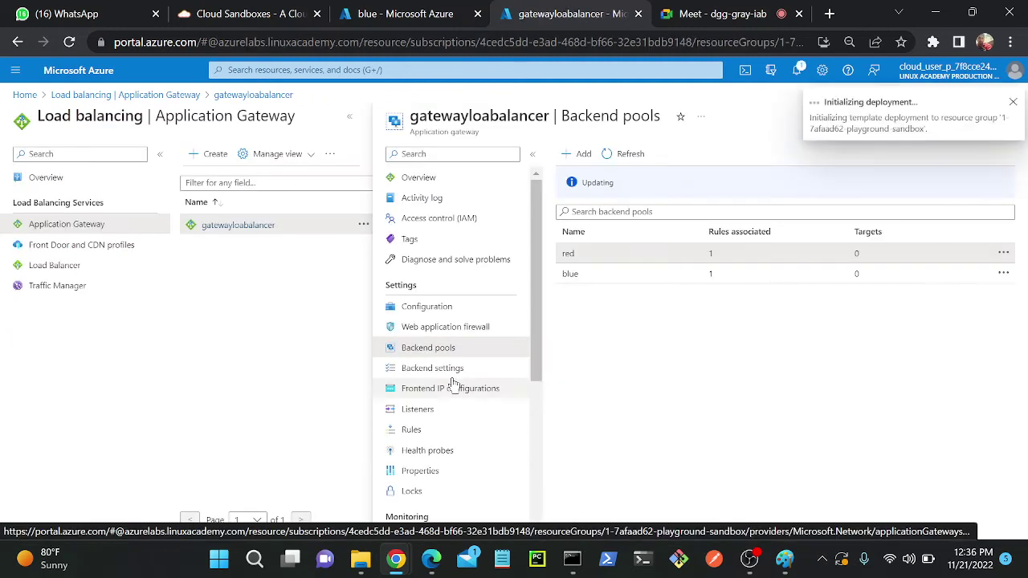
Add the virtual machine target blue856 (10.0.0.5) to the blue backend pool and save it
left_click(789, 277)
left_click(103, 337)
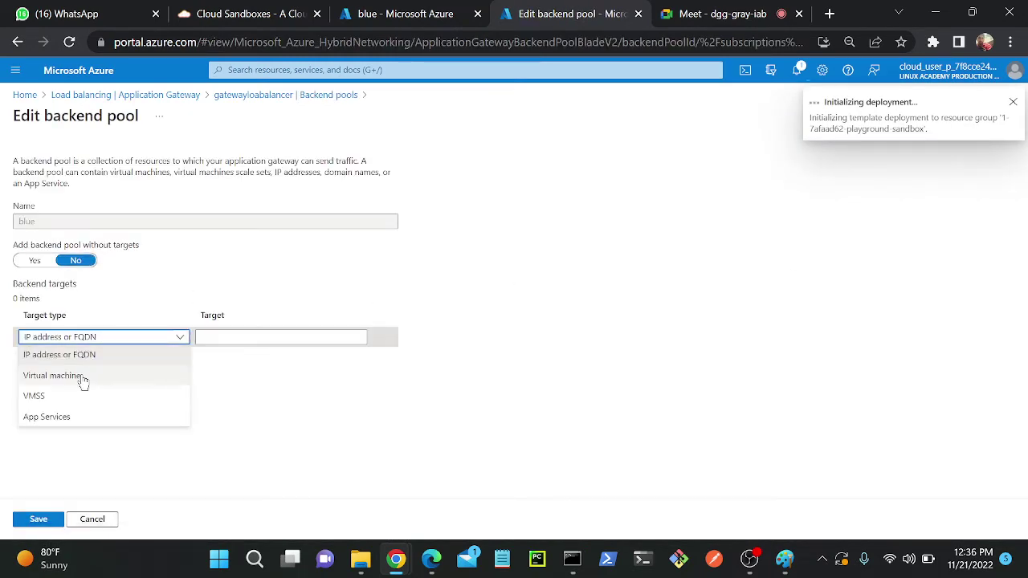
left_click(95, 373)
left_click(248, 341)
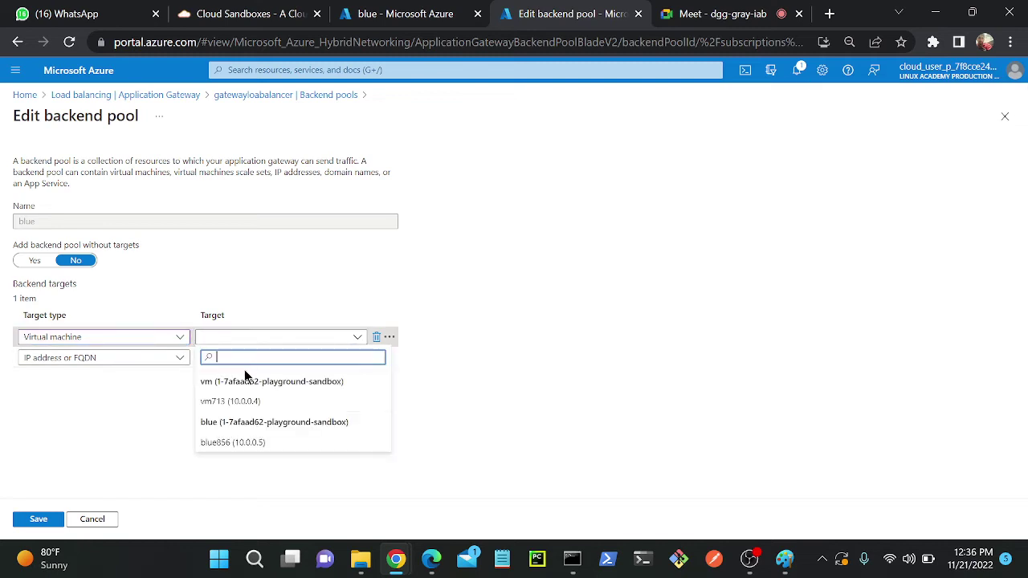
left_click(231, 440)
left_click(40, 522)
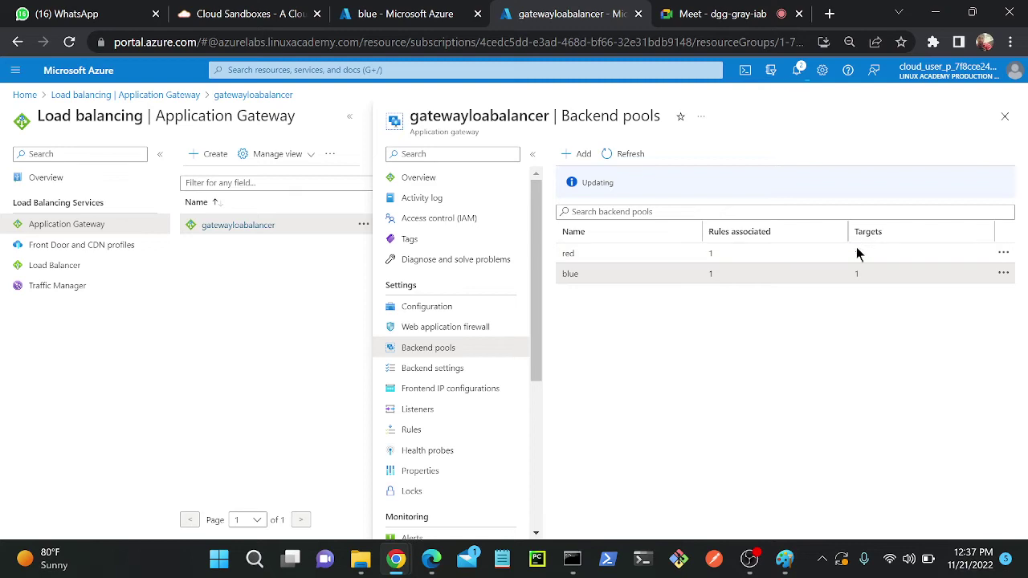
Check the progress of both backend pool deployments in the portal notifications, briefly setting the browser windows aside and returning to Chrome
left_click(797, 71)
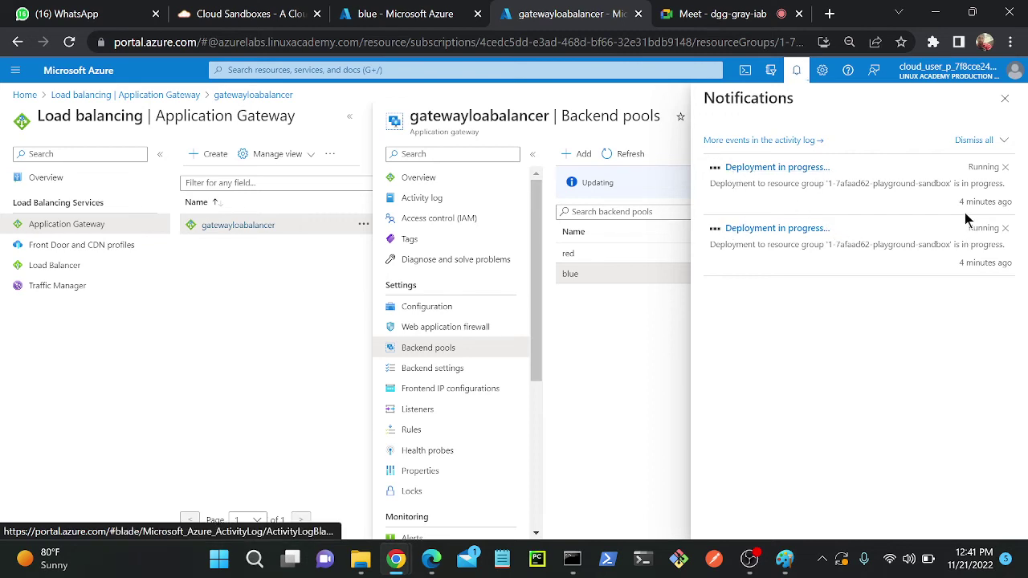
left_click_drag(957, 210, 1014, 202)
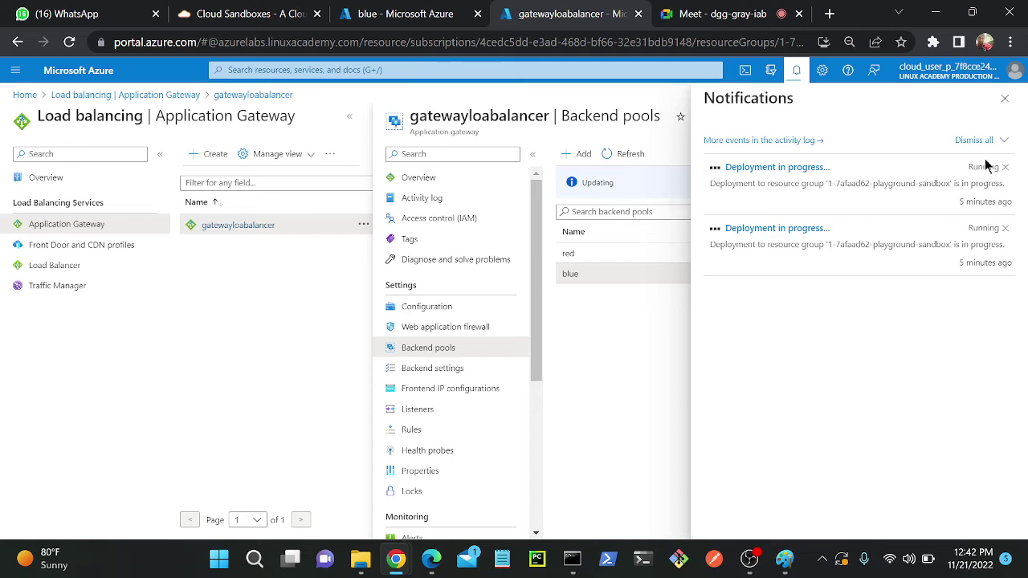
left_click(954, 10)
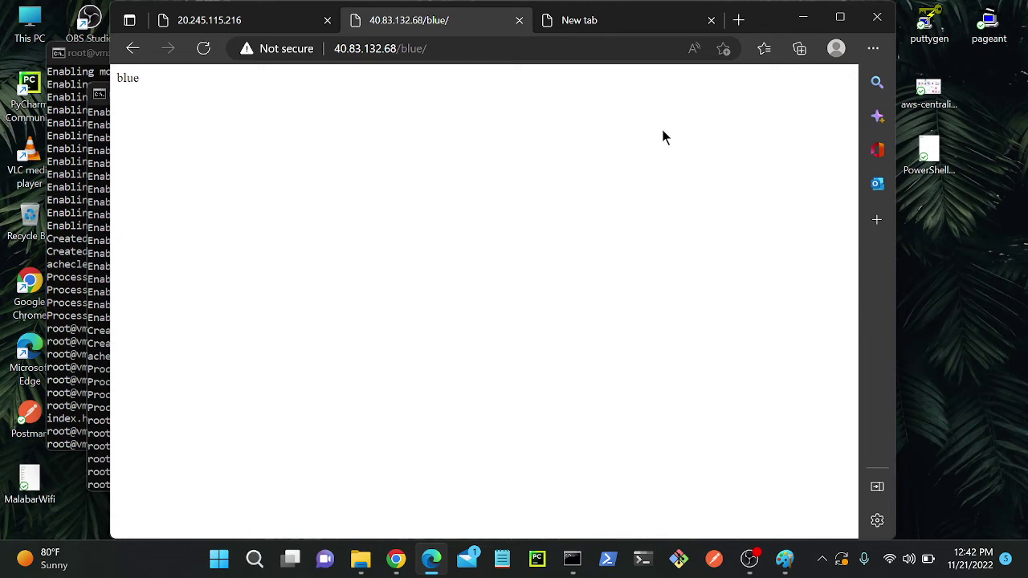
left_click(800, 20)
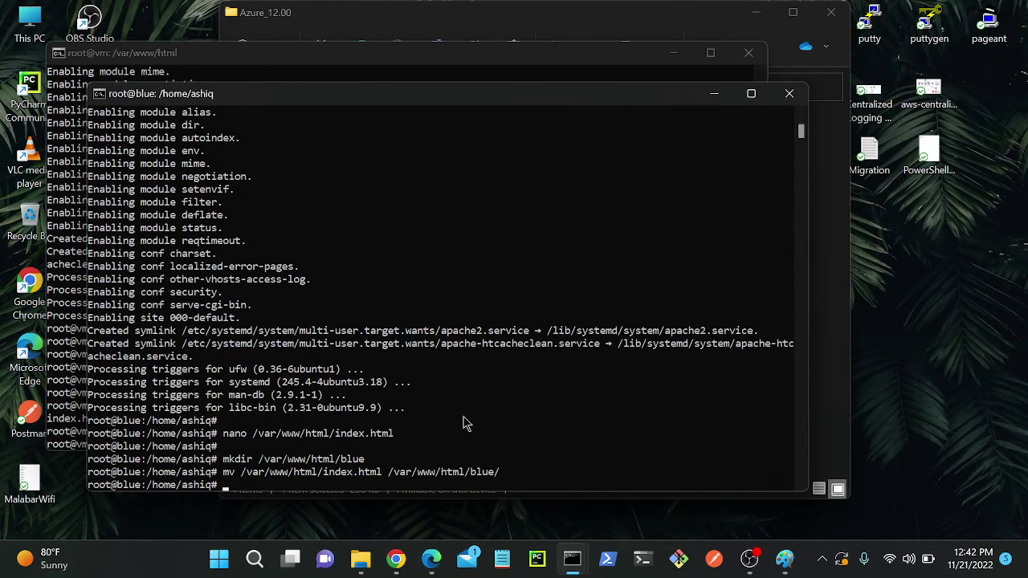
mouse_move(396, 558)
left_click(332, 466)
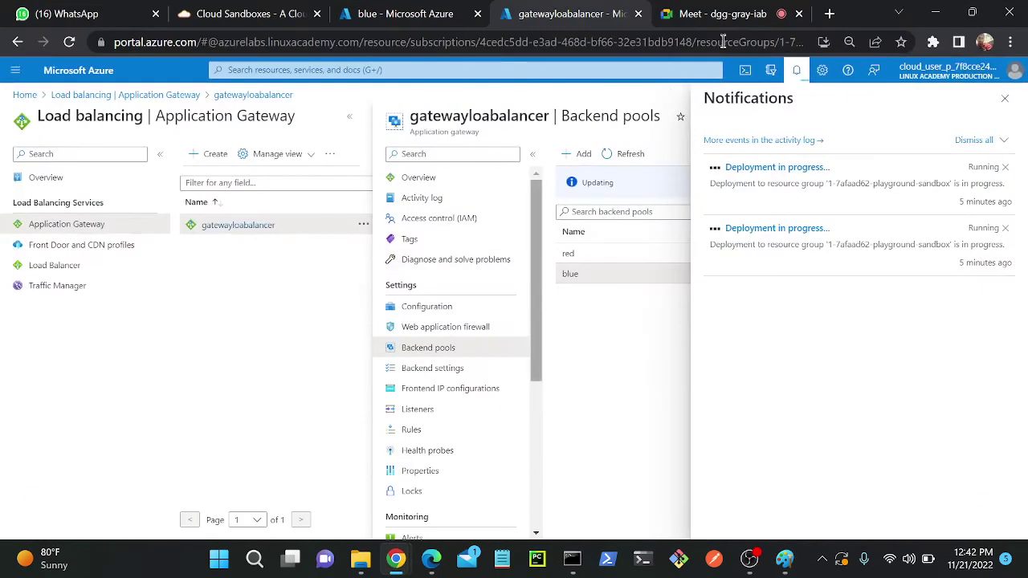
Search Google for yotube in a new browser tab
left_click(829, 14)
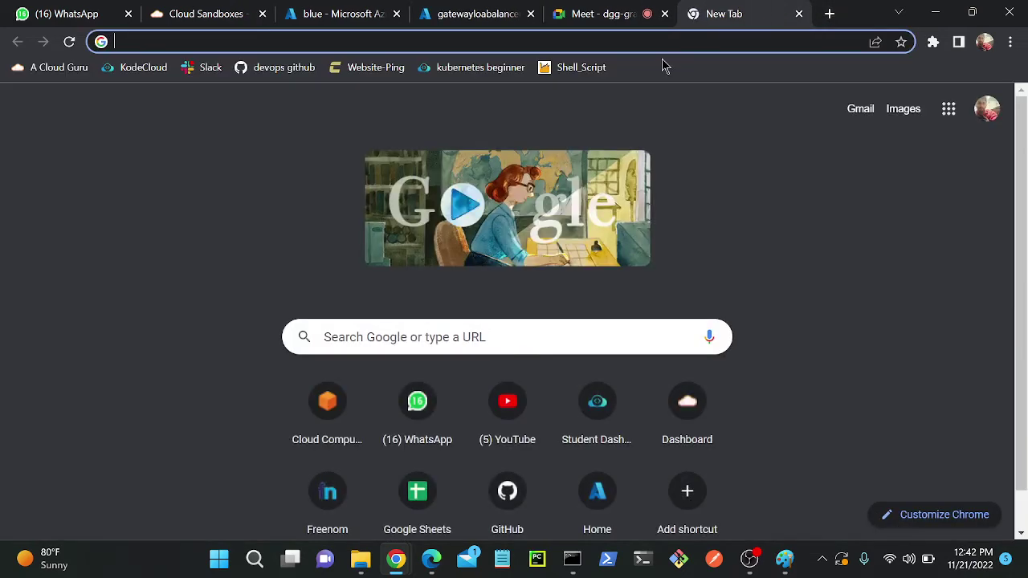
type("yotube")
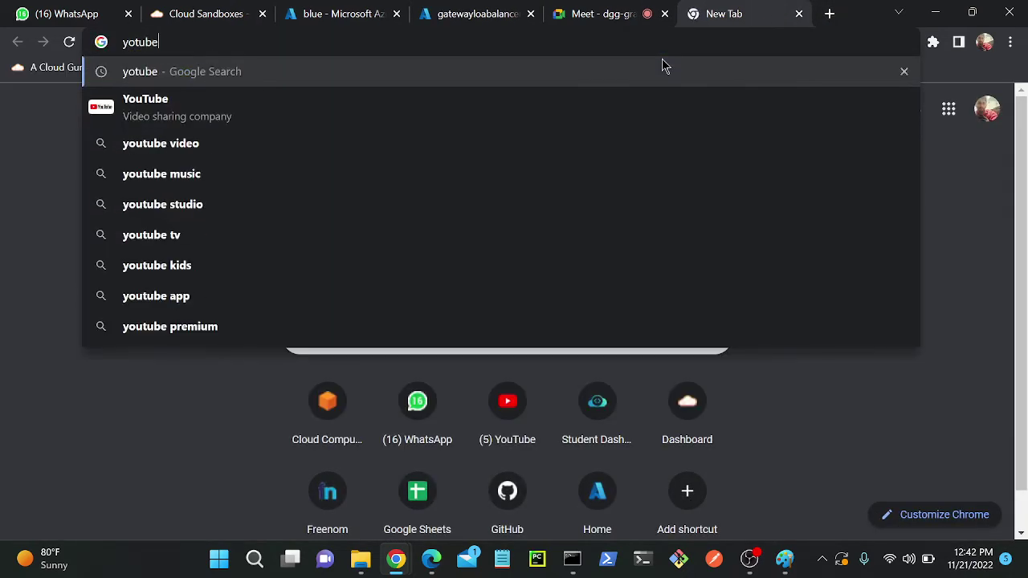
key("Return")
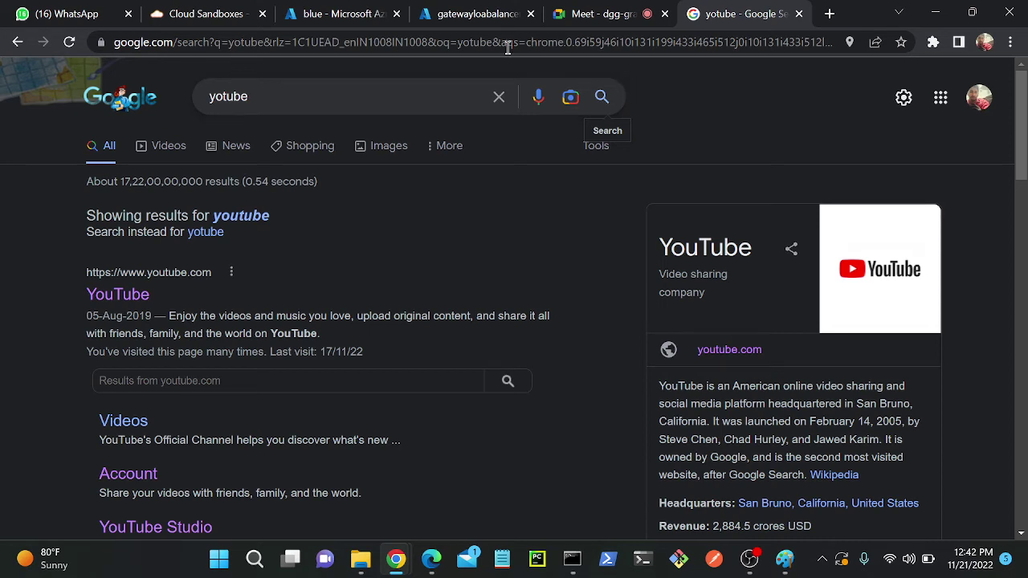
Switch to Microsoft Edge, load 40.83.132.68 without the blue path, and examine the page served at the root
left_click(431, 558)
left_click(441, 48)
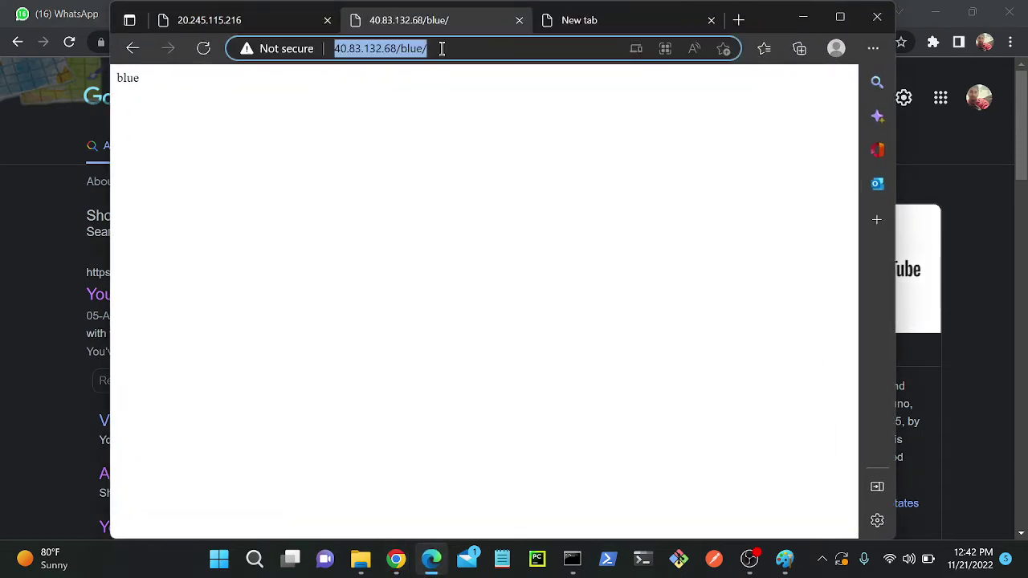
left_click(441, 48)
key("BackSpace")
key("BackSpace")
key("BackSpace")
key("BackSpace")
key("BackSpace")
key("BackSpace")
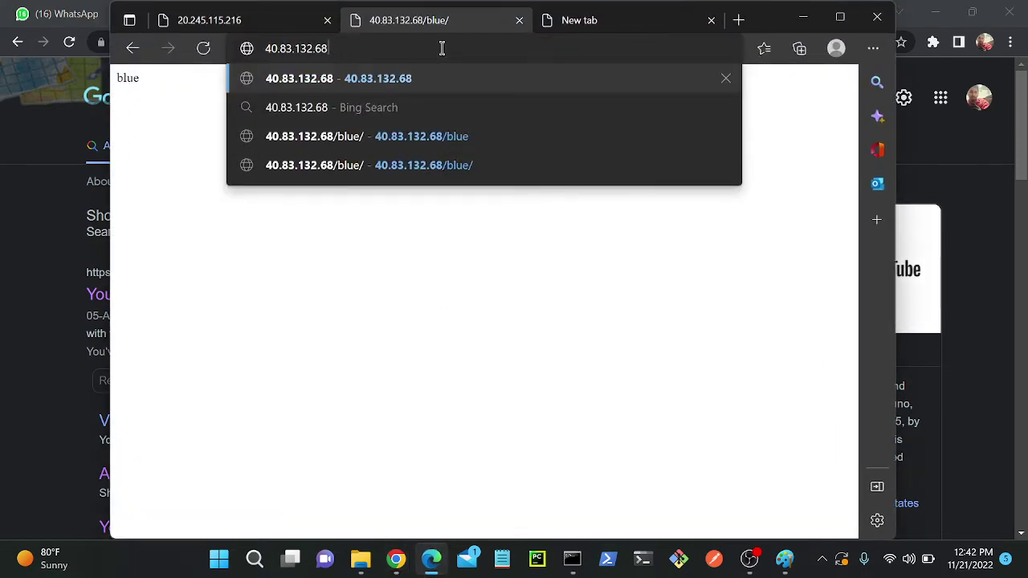
key("Return")
double_click(150, 87)
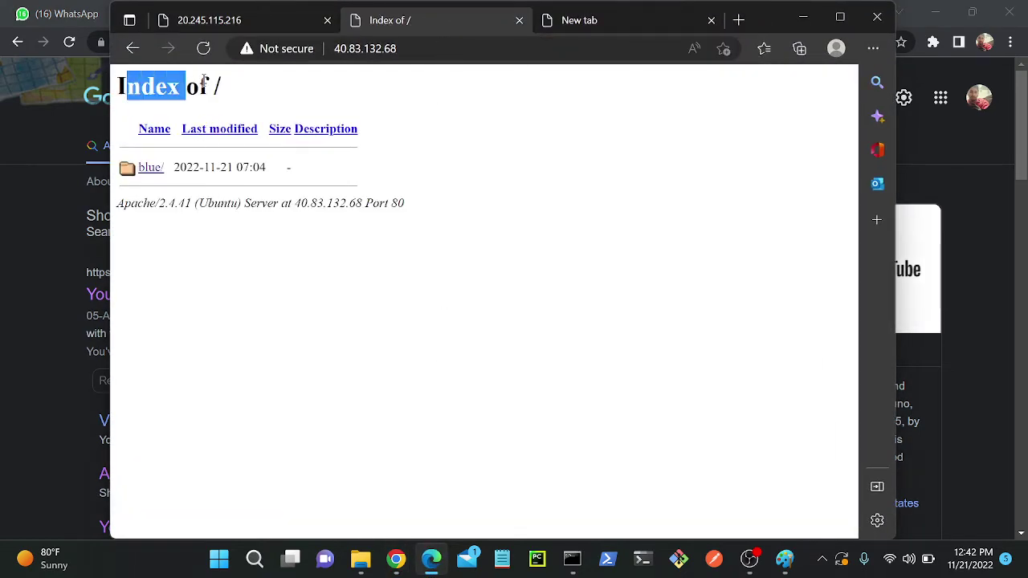
left_click_drag(338, 203, 347, 204)
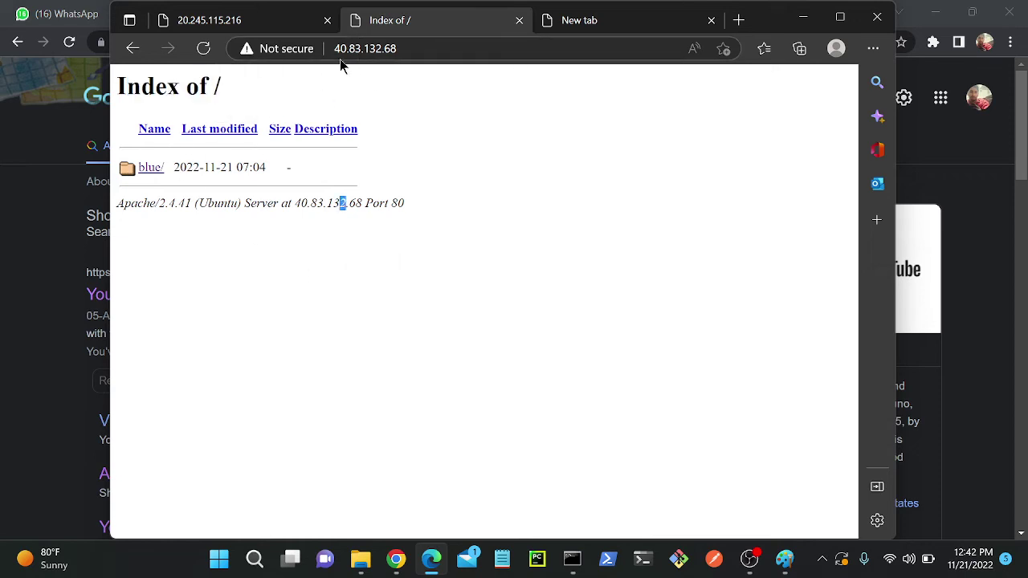
Open the blue/ directory from the index listing, check the text it serves, and return to Chrome
left_click(150, 170)
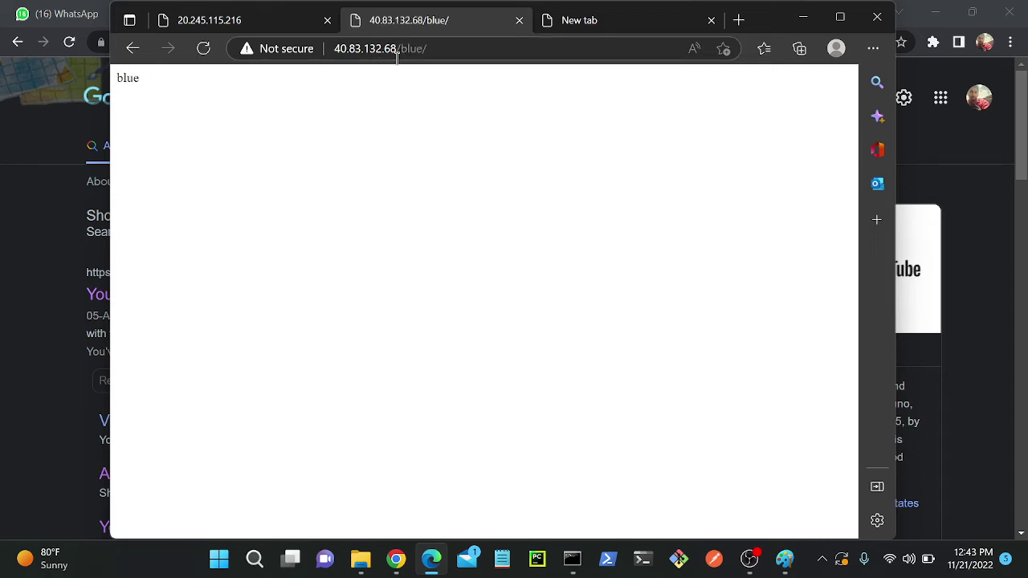
left_click_drag(175, 76, 112, 78)
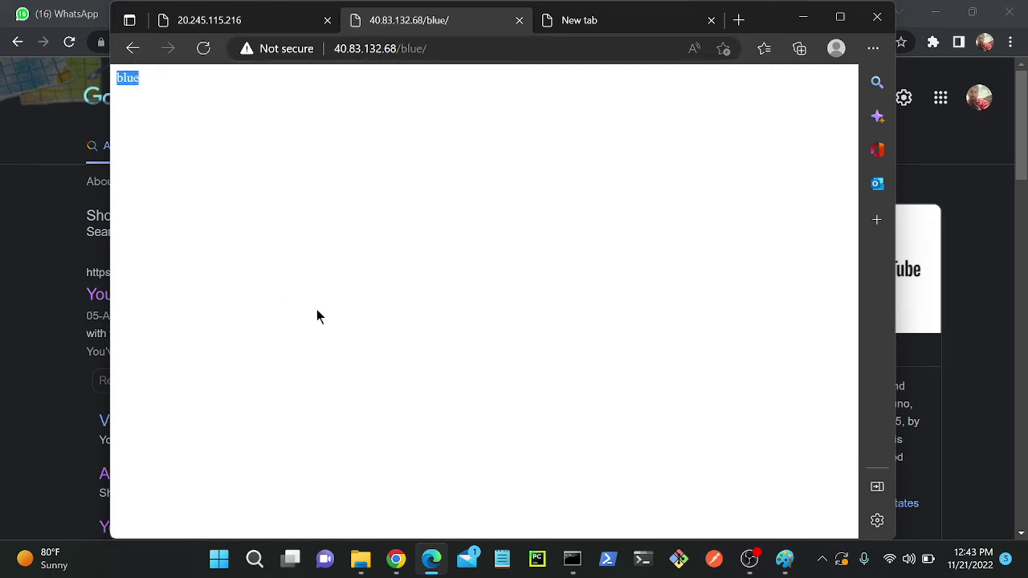
left_click(317, 311)
left_click(806, 15)
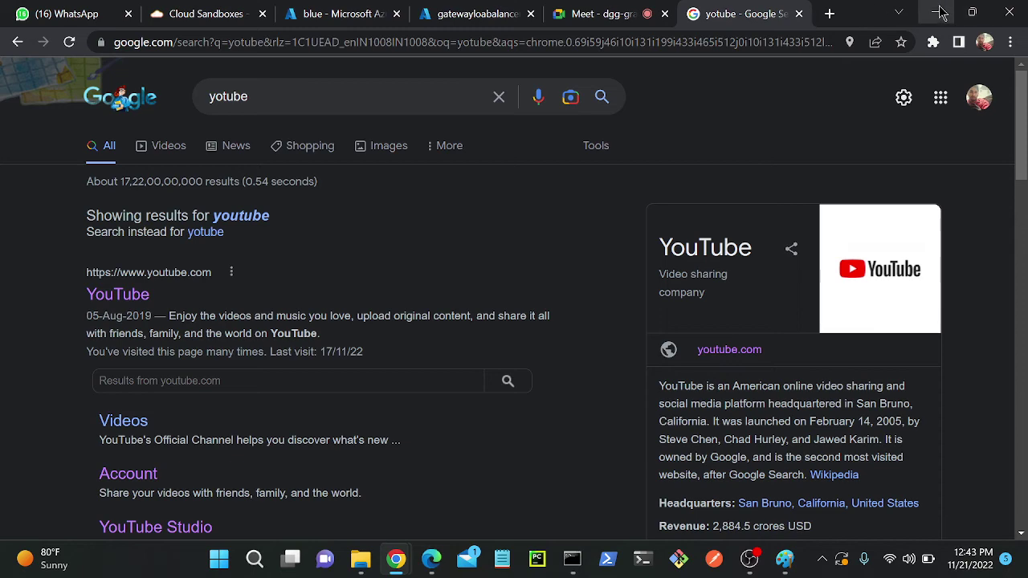
Open YouTube from the search results and go back to the gatewayloabalancer tab to check the deployment progress
left_click(141, 295)
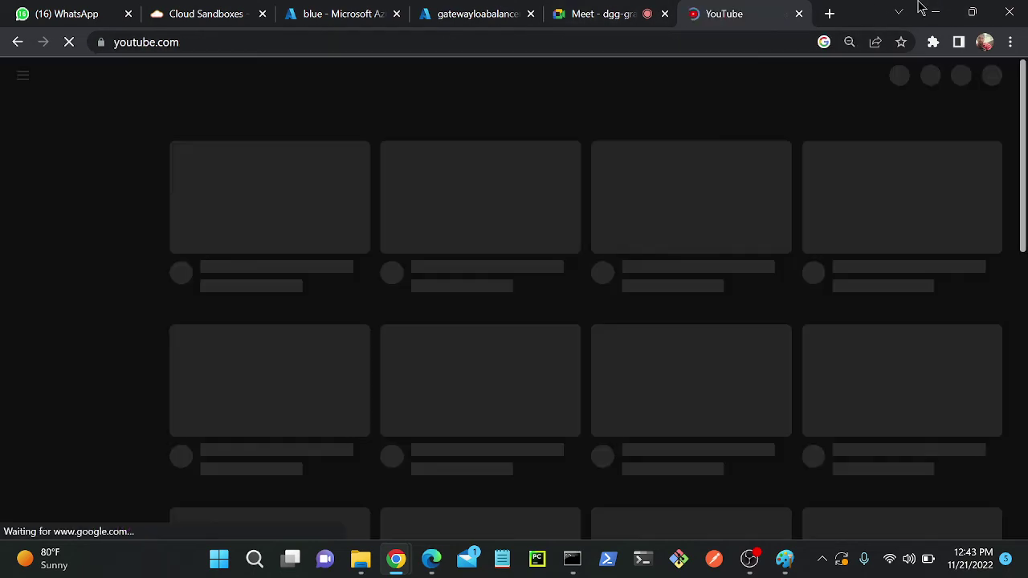
left_click(935, 12)
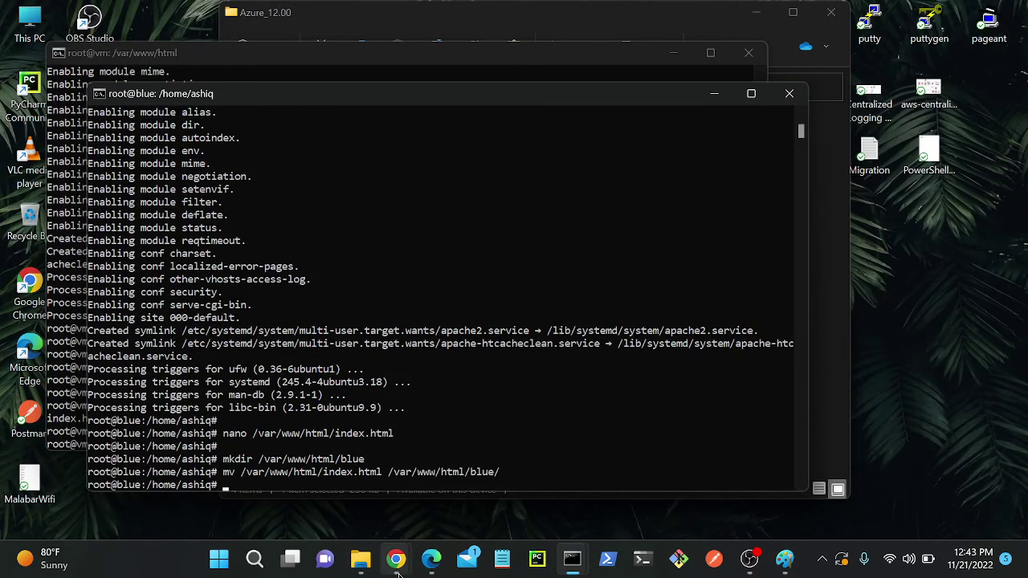
mouse_move(397, 558)
left_click(360, 512)
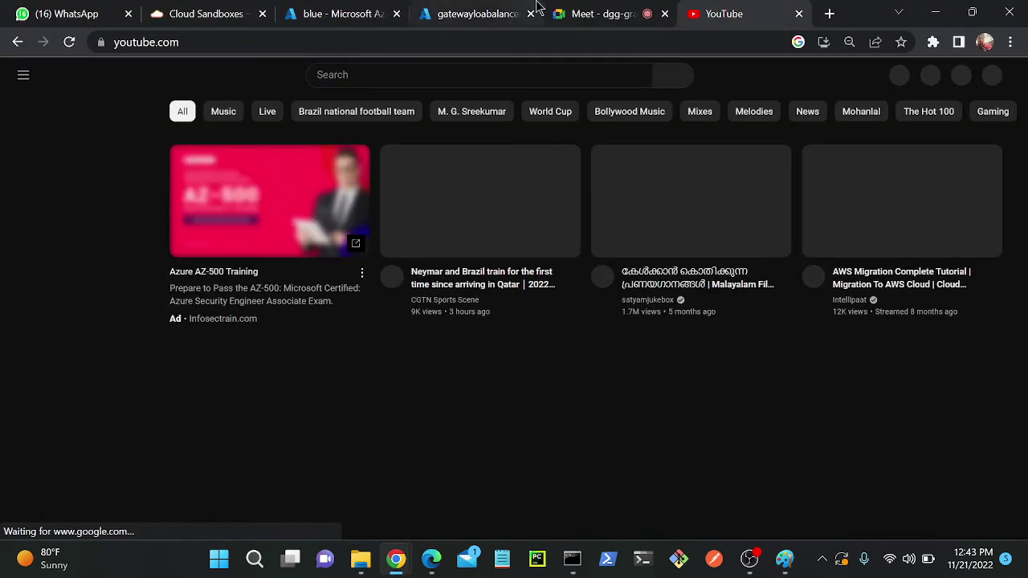
left_click(518, 13)
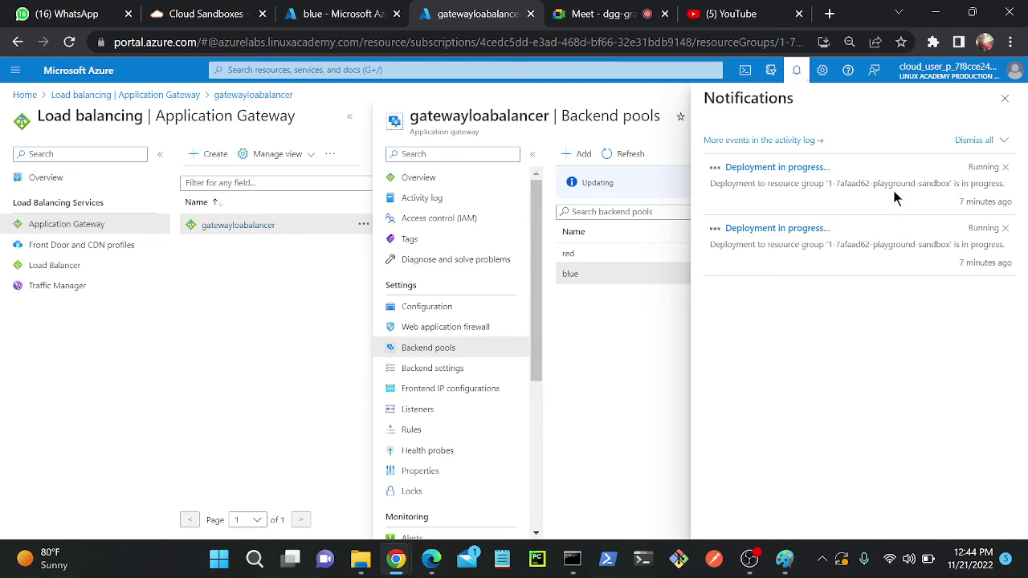
Return to the YouTube tab and open YouTube Studio from the account options
left_click(739, 14)
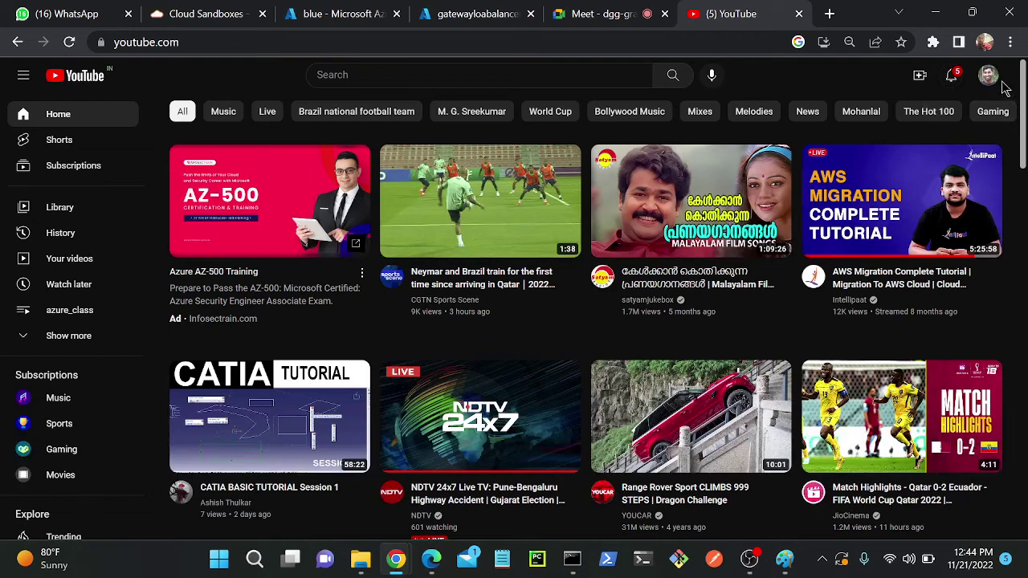
left_click(989, 76)
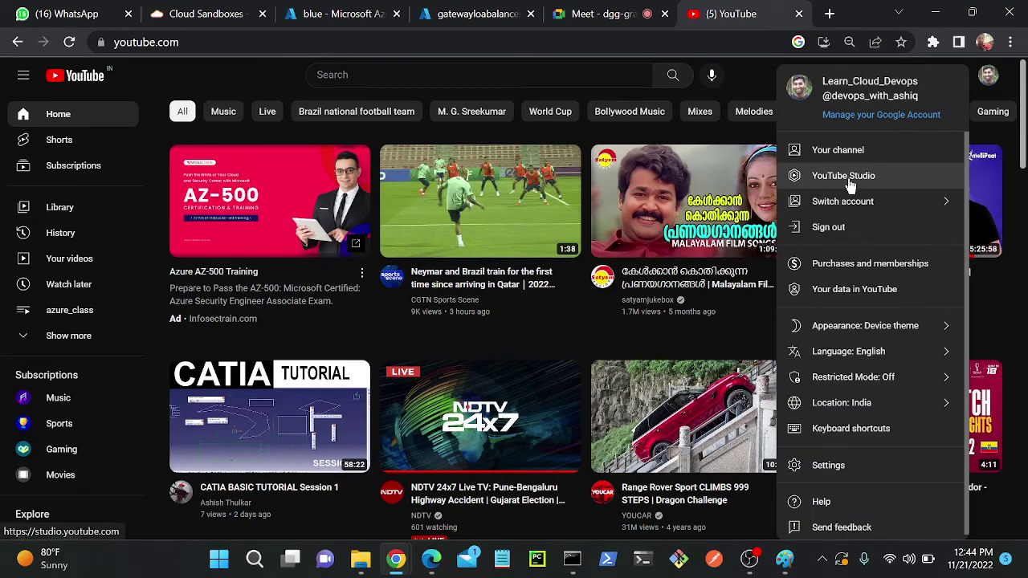
left_click(849, 175)
left_click(359, 557)
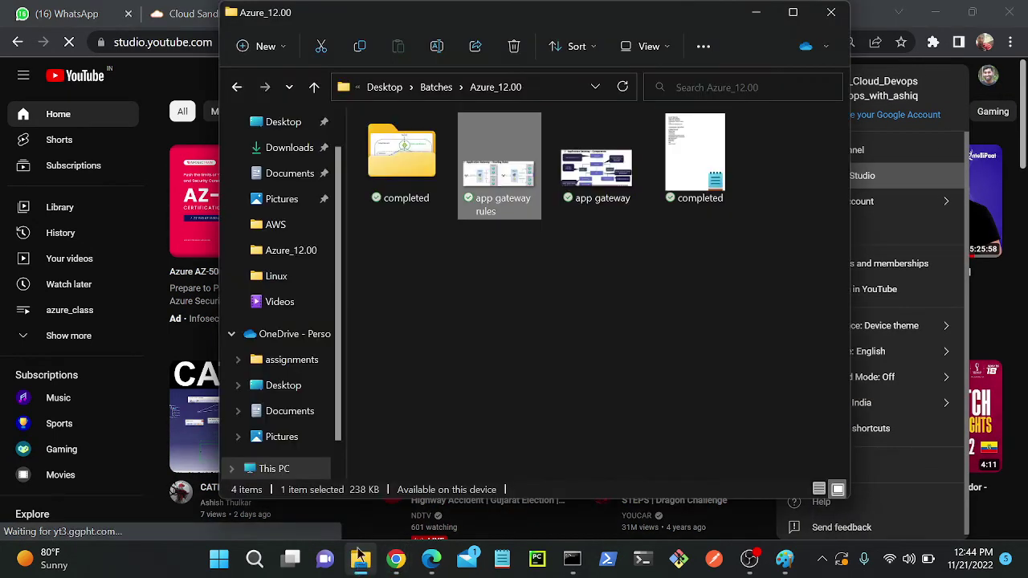
left_click(277, 307)
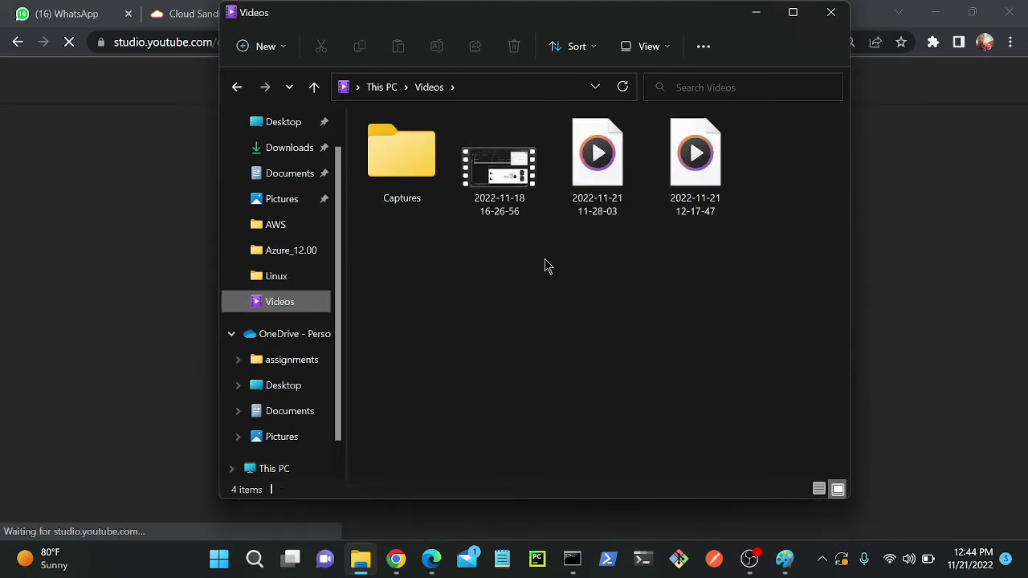
left_click(519, 198)
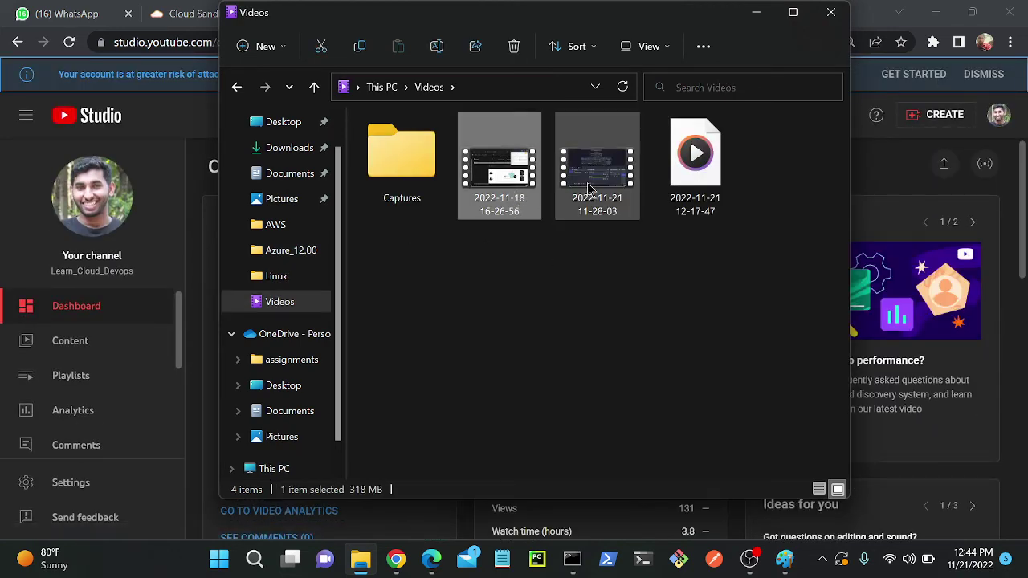
left_click(589, 189)
left_click(697, 166)
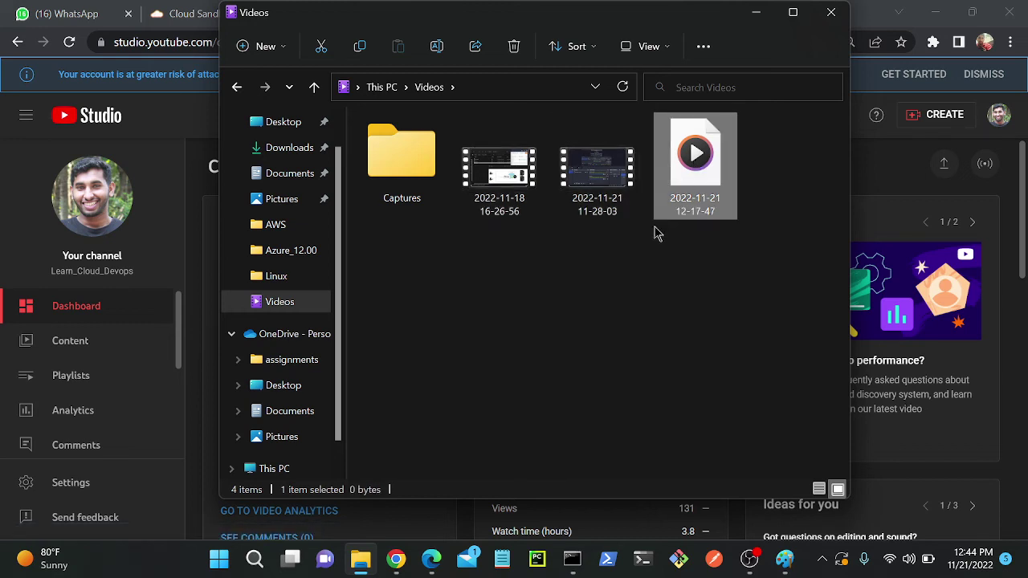
left_click(610, 316)
left_click(717, 186)
left_click(610, 284)
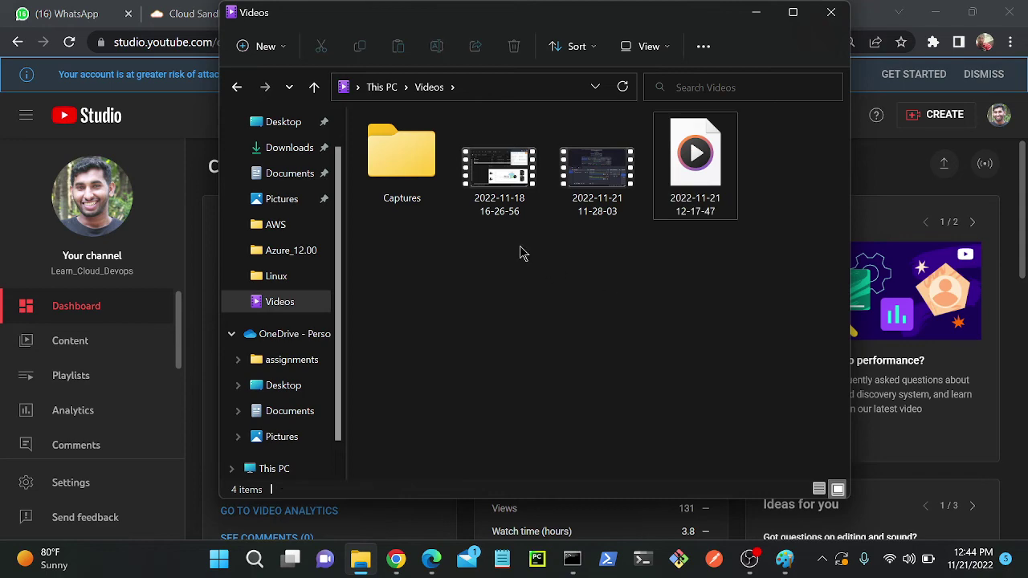
left_click_drag(505, 237, 603, 96)
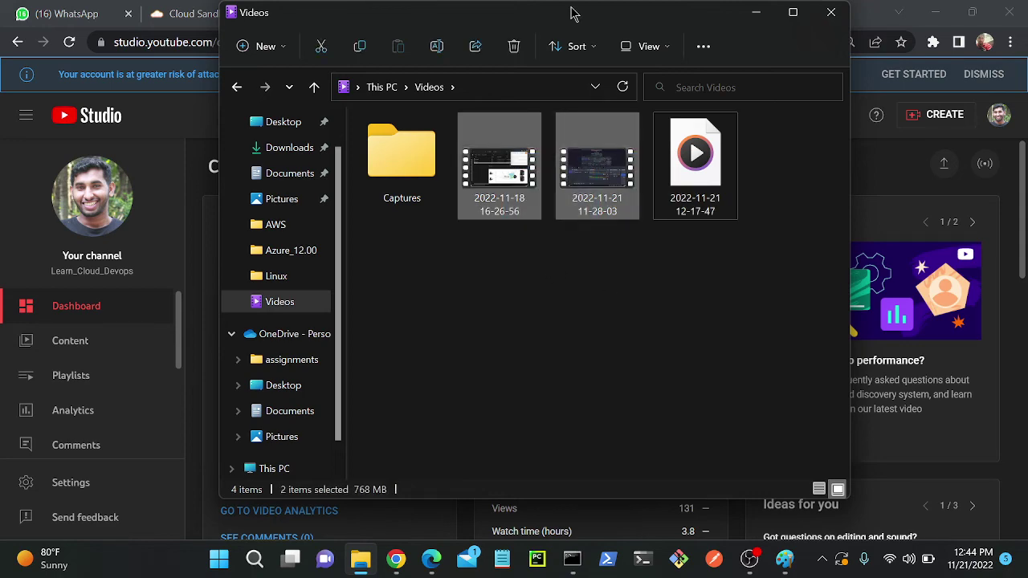
left_click_drag(570, 13, 518, 163)
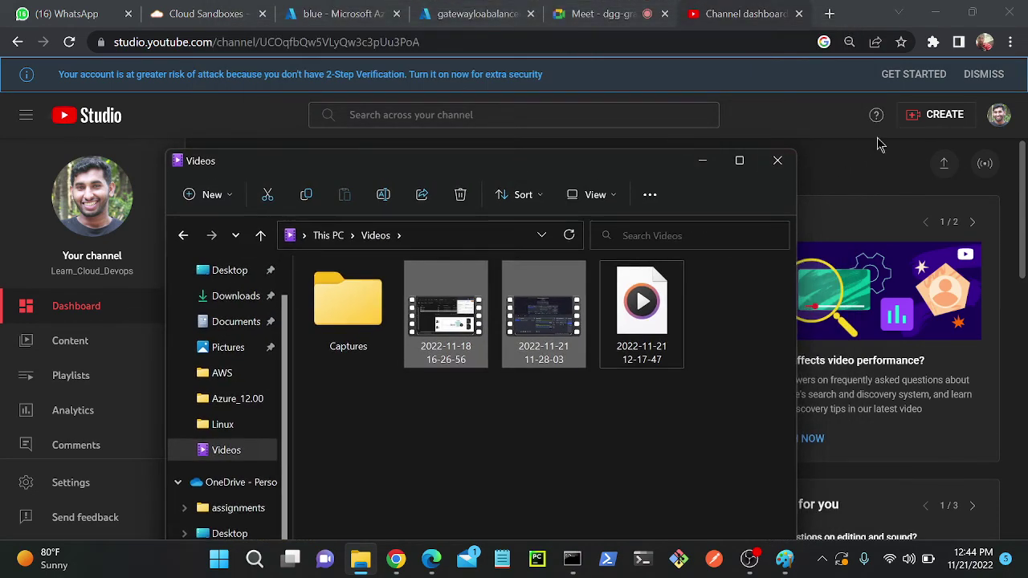
left_click(909, 128)
left_click(910, 124)
left_click(903, 145)
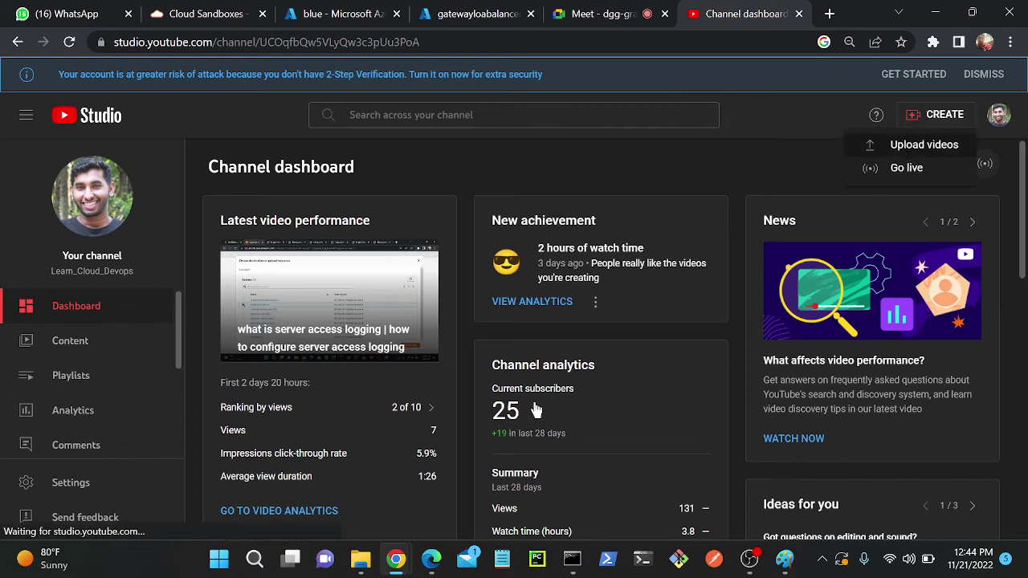
left_click(361, 559)
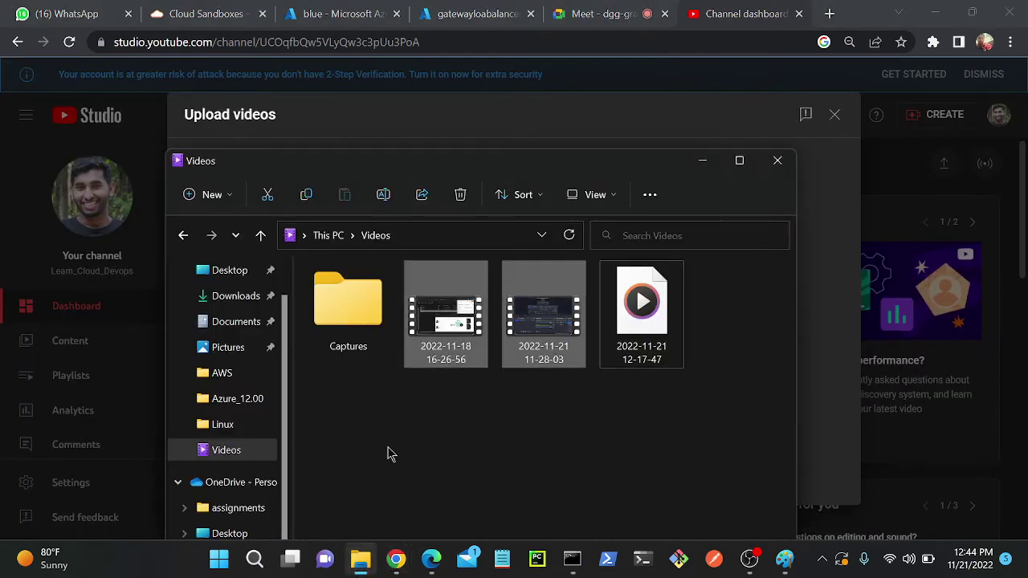
left_click_drag(487, 163, 320, 165)
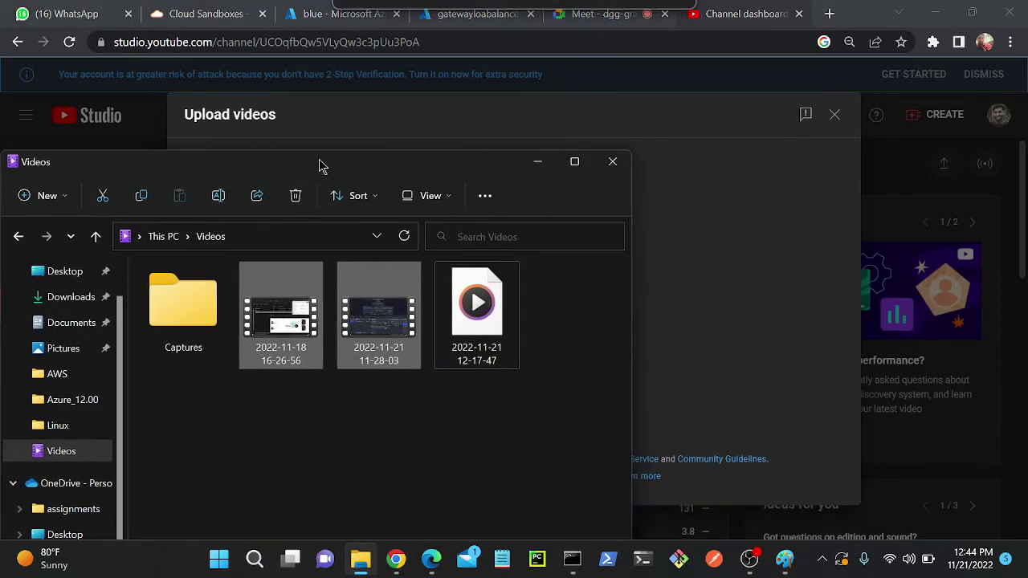
left_click_drag(271, 320, 692, 346)
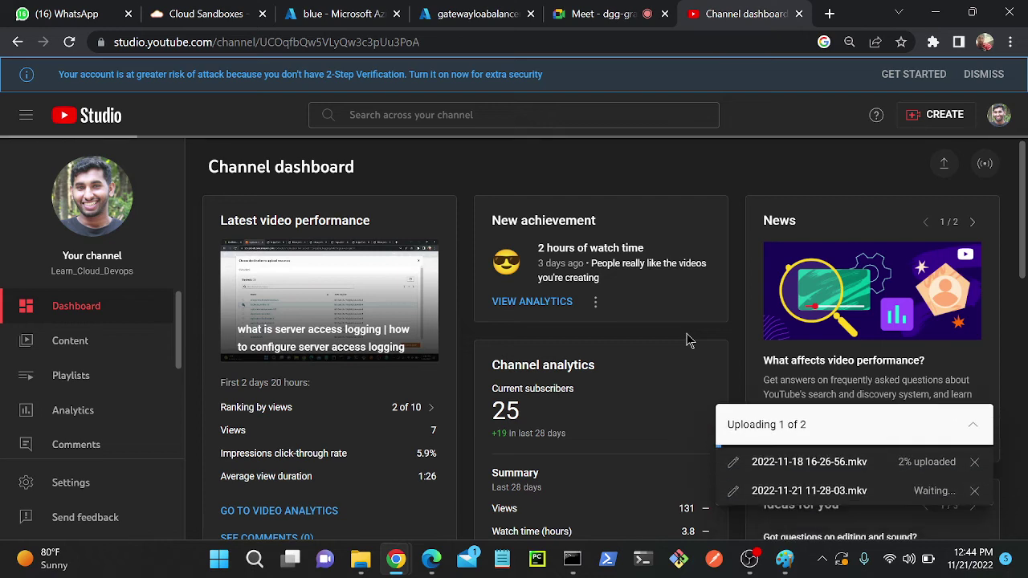
double_click(498, 412)
left_click(565, 407)
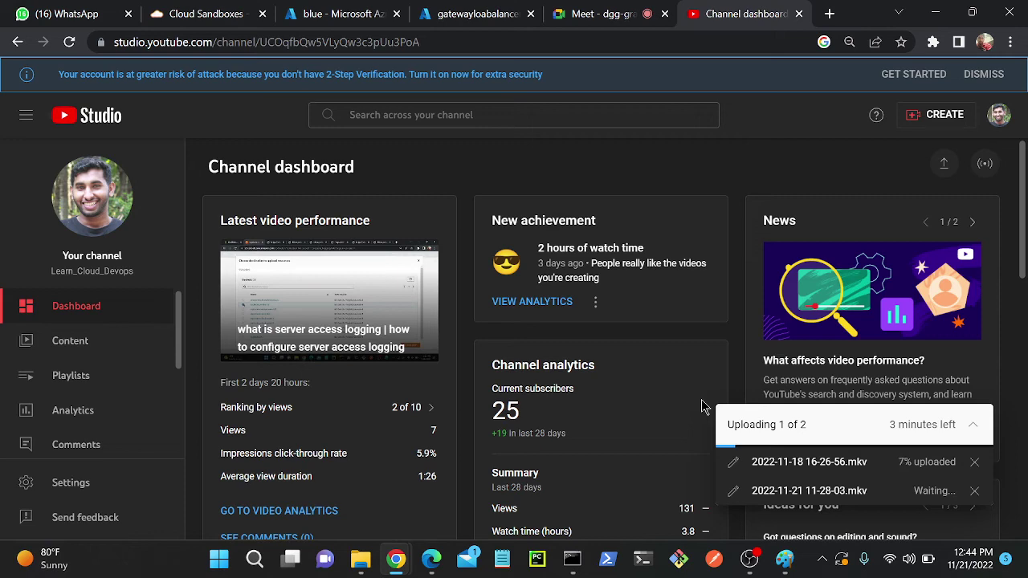
Return to the gatewayloabalancer tab, read the deployment notifications, and dismiss both of them
left_click(496, 14)
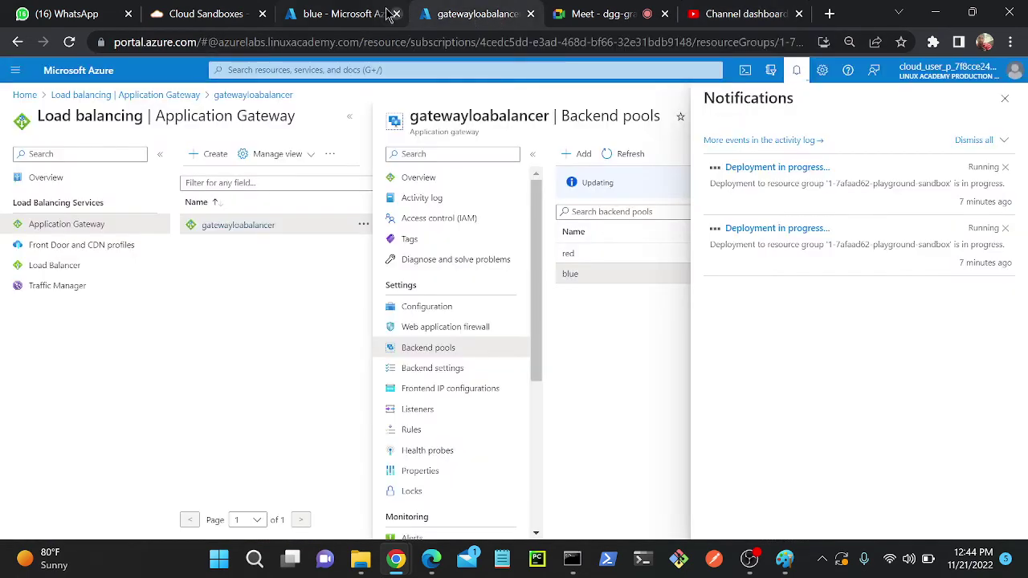
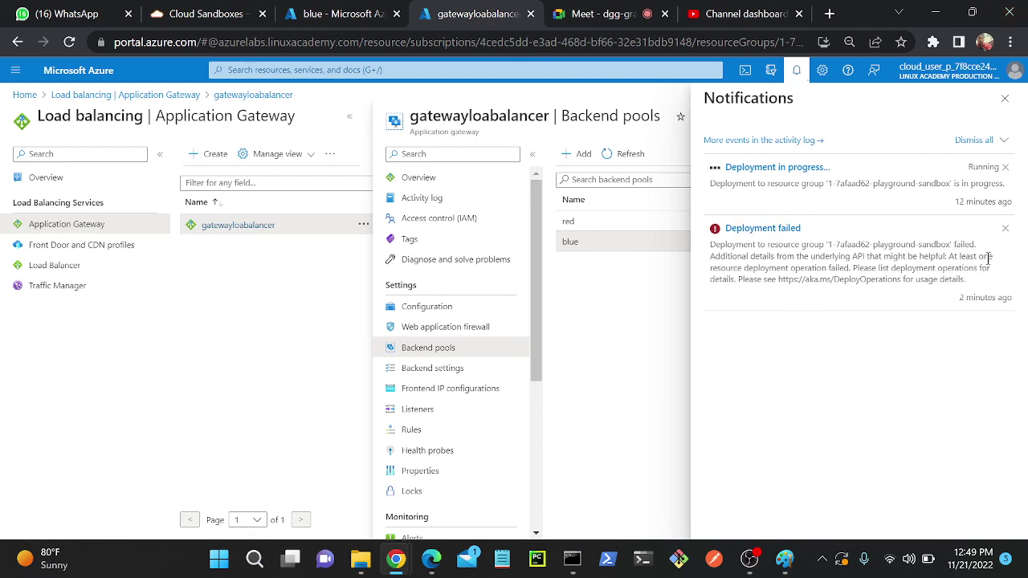
left_click_drag(851, 268, 969, 268)
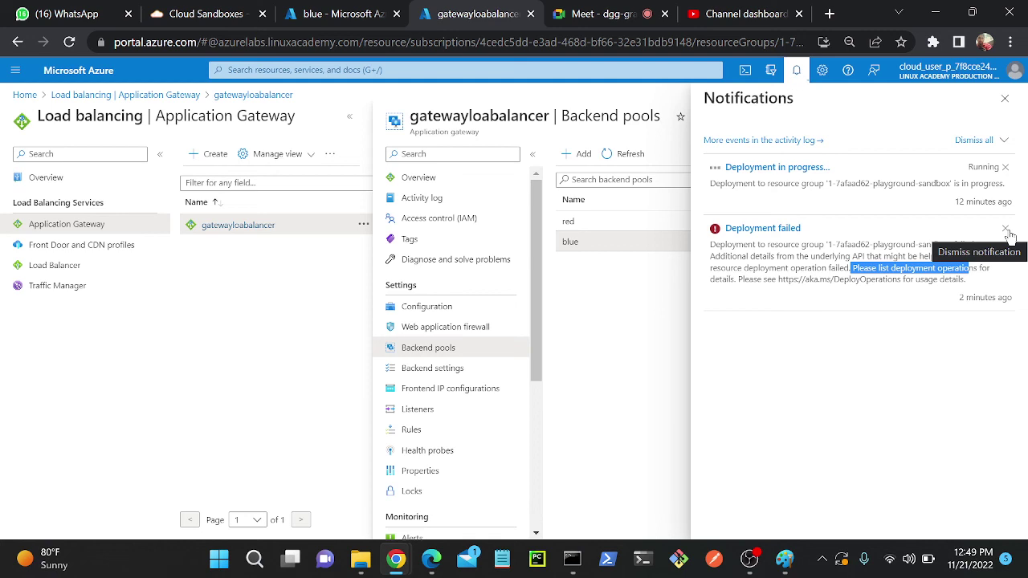
left_click(1007, 231)
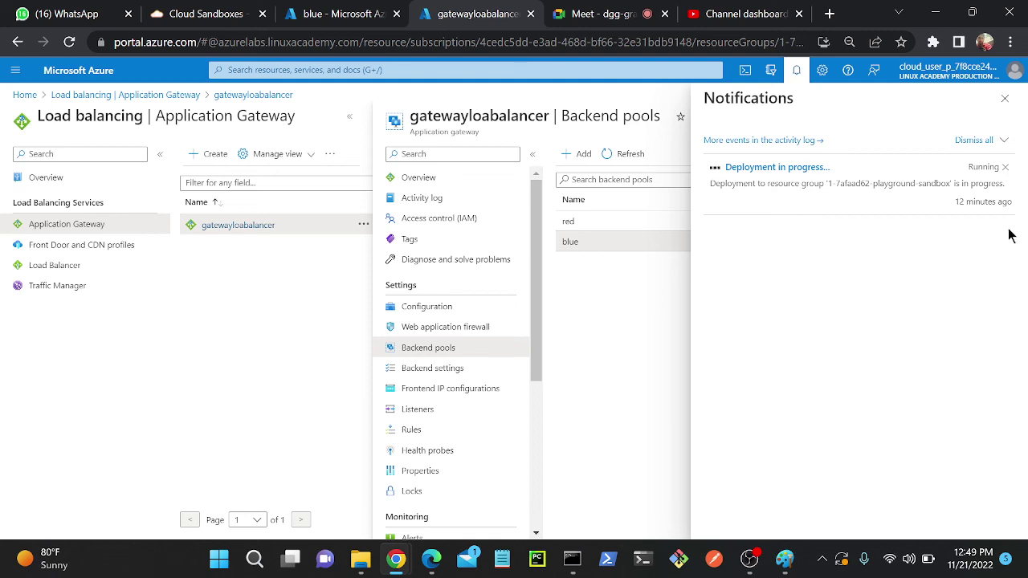
left_click(1004, 167)
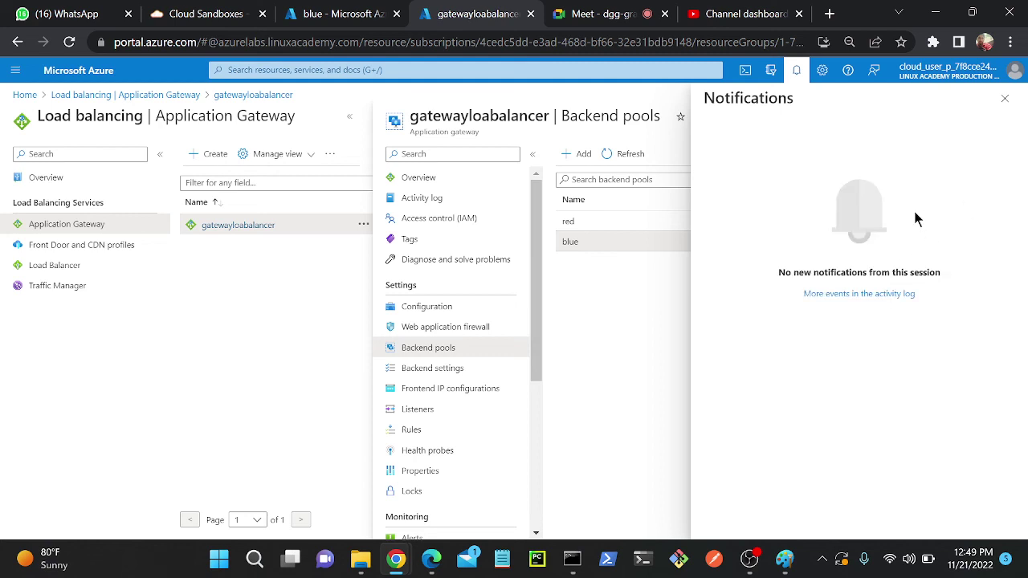
left_click(1008, 96)
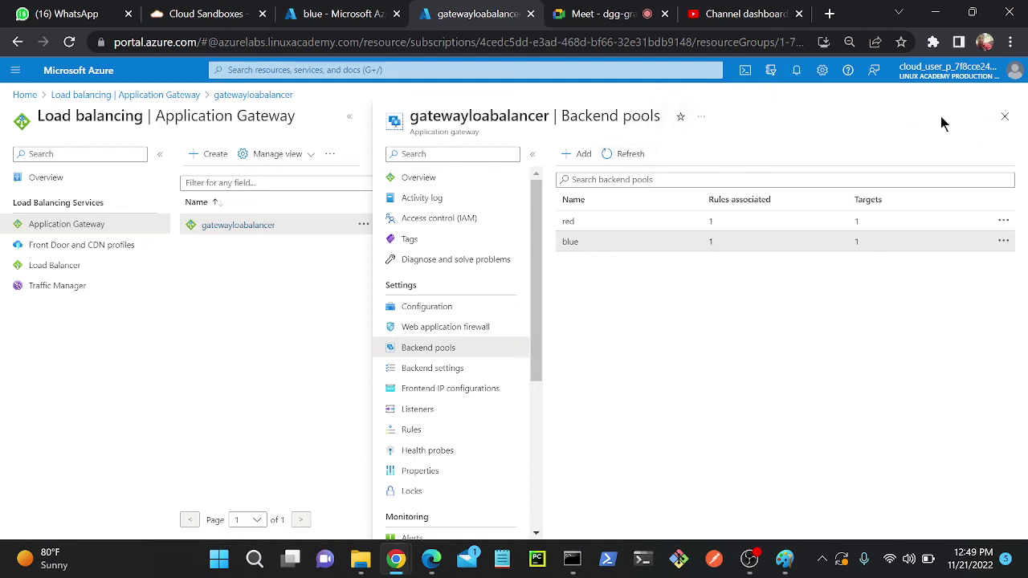
Close the backend pools page, reopen the gatewayloabalancer overview, and copy its frontend public IP address
left_click(1004, 117)
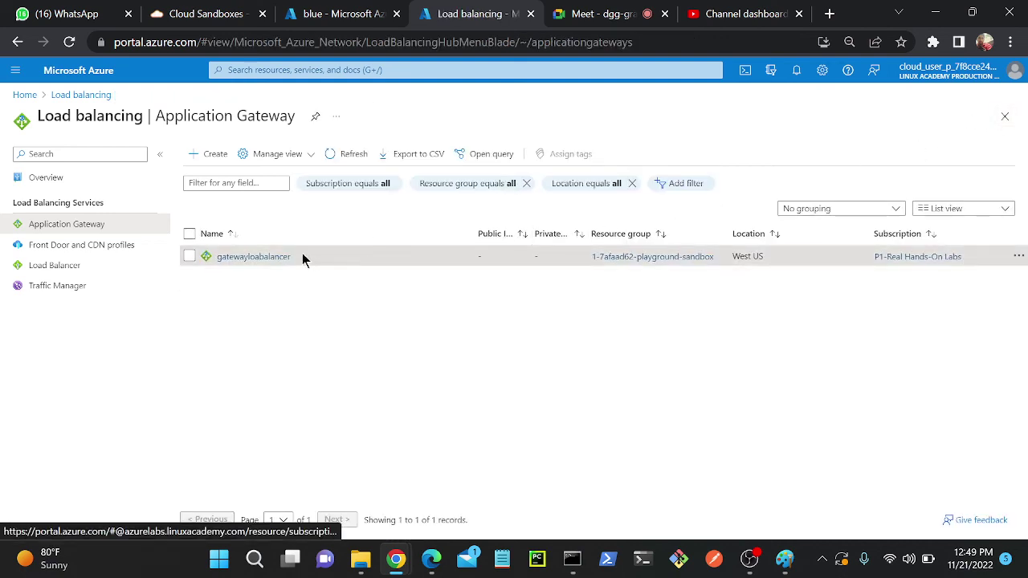
left_click(245, 257)
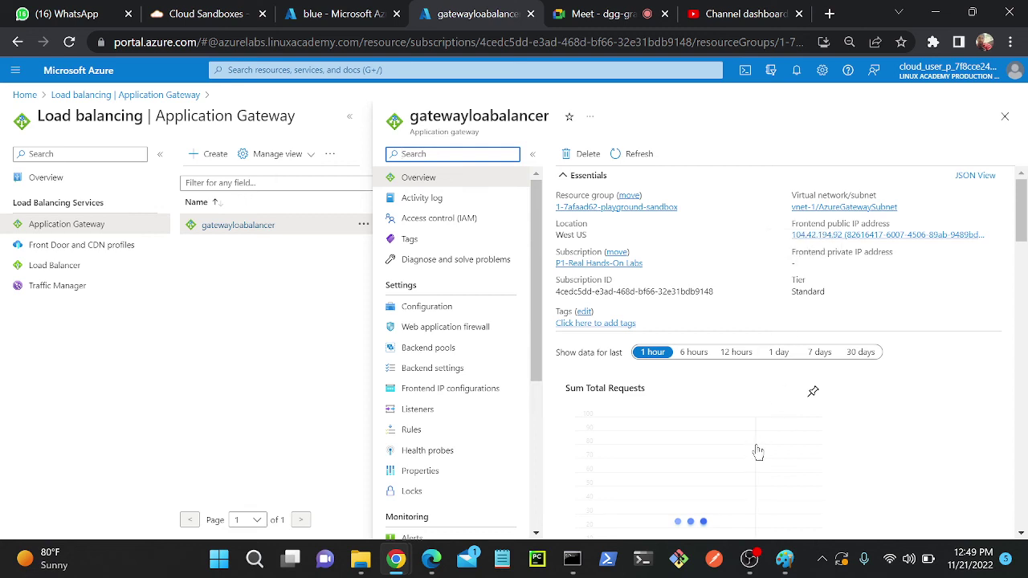
left_click_drag(784, 237, 843, 235)
key("ctrl+c")
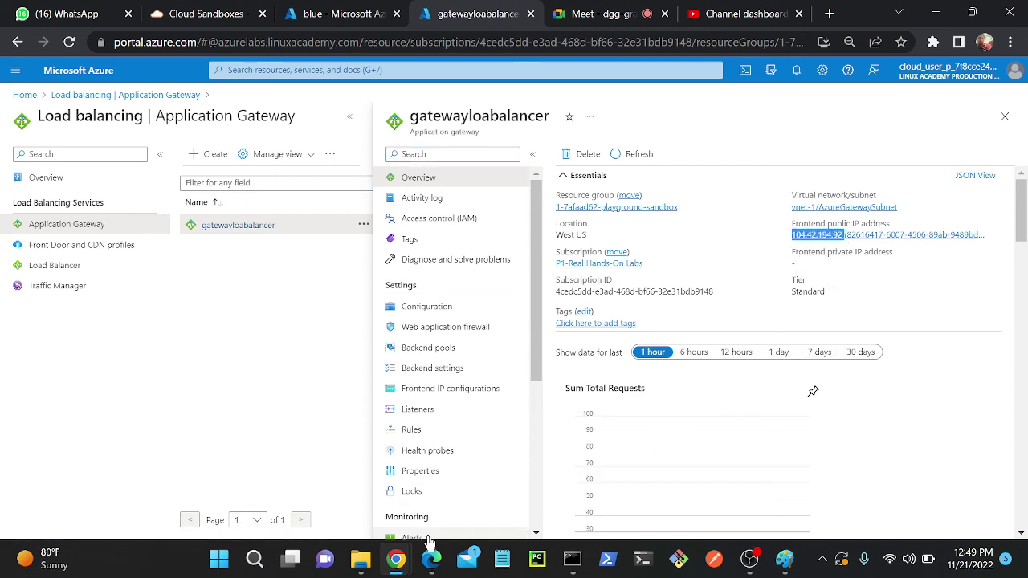
Switch to Edge, load the gateway address 104.42.194.92 in a new tab, reload it, and minimize the browser
key("alt+Tab")
left_click(562, 28)
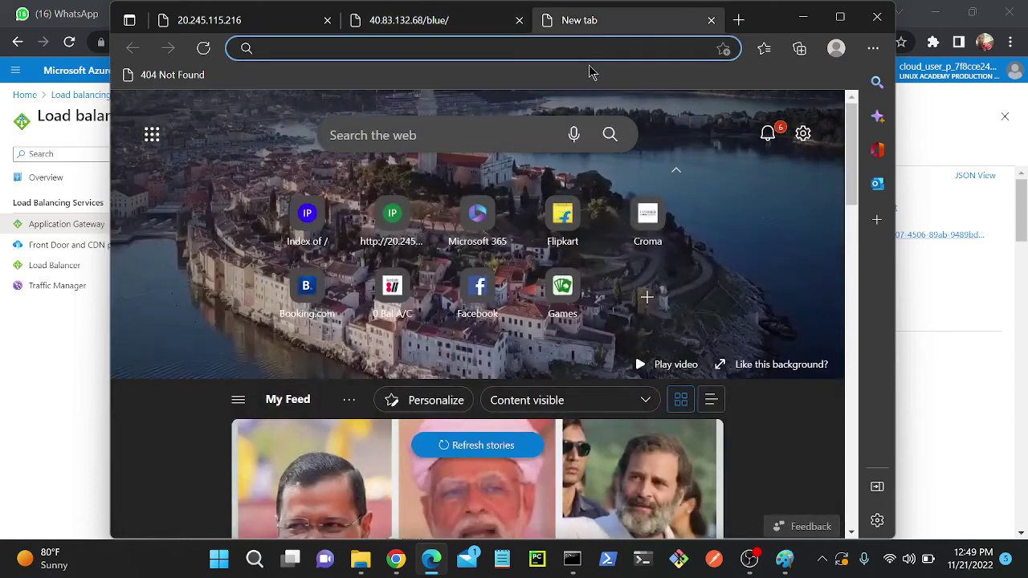
key("ctrl+v")
key("Return")
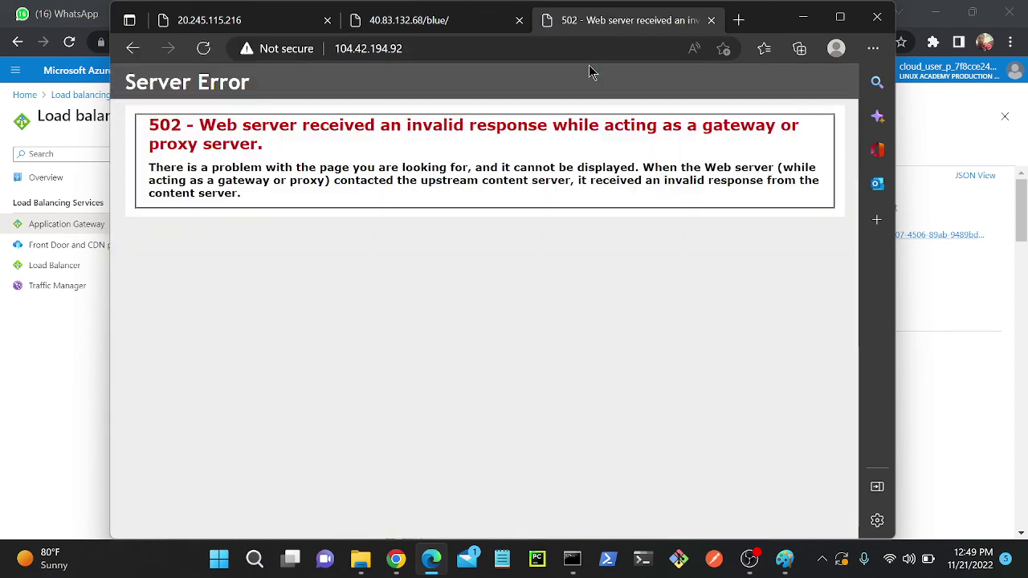
left_click(202, 48)
left_click(195, 48)
left_click(803, 18)
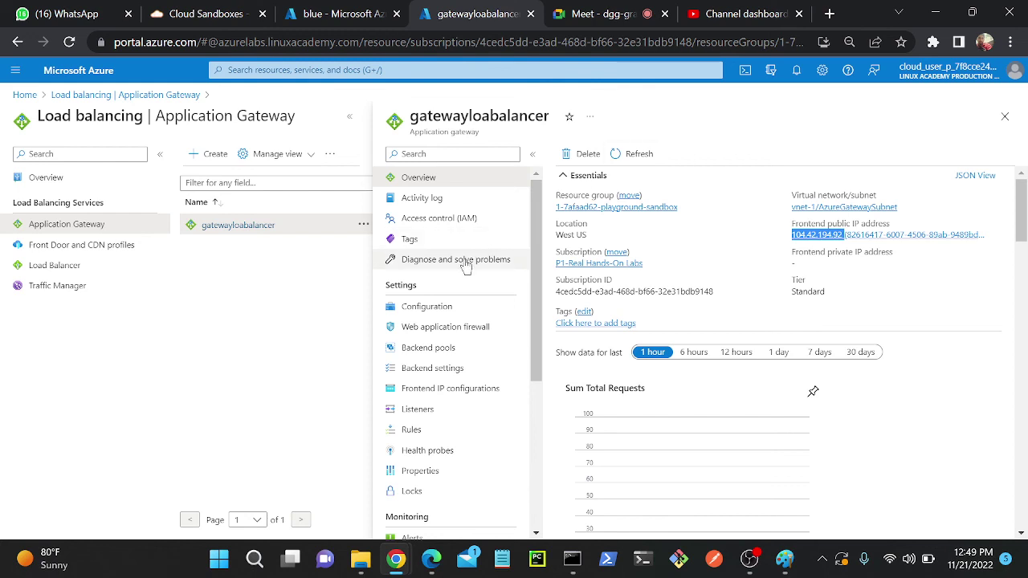
Check the notifications from the gateway's backend pools page and save the red pool with virtual machine target vm713
left_click(429, 348)
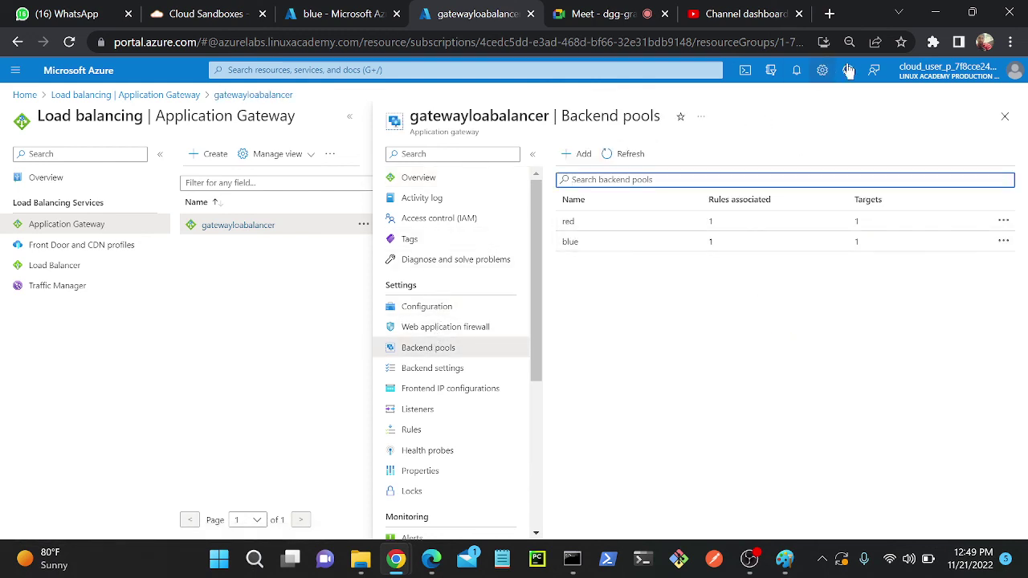
left_click(795, 70)
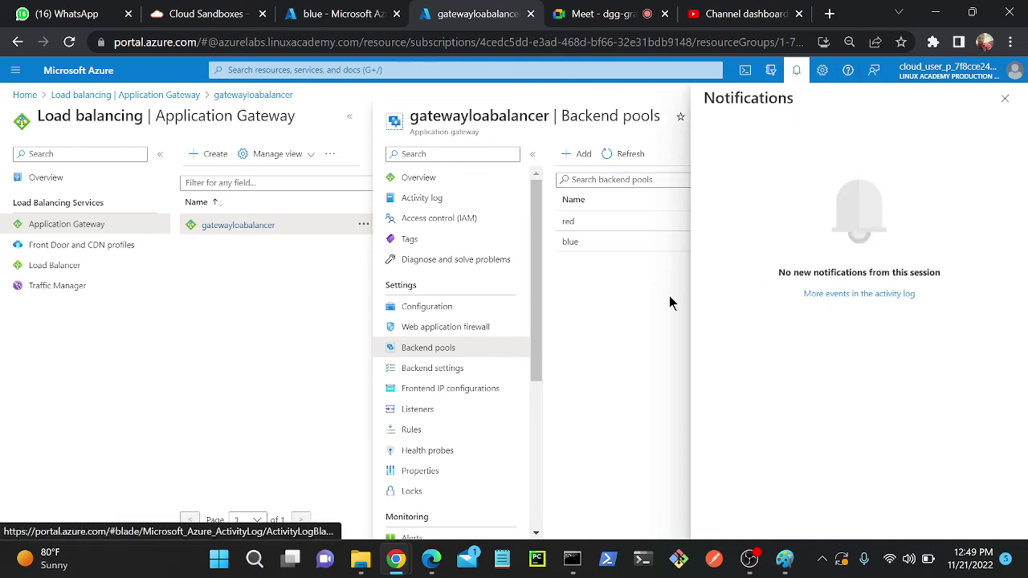
left_click(1005, 98)
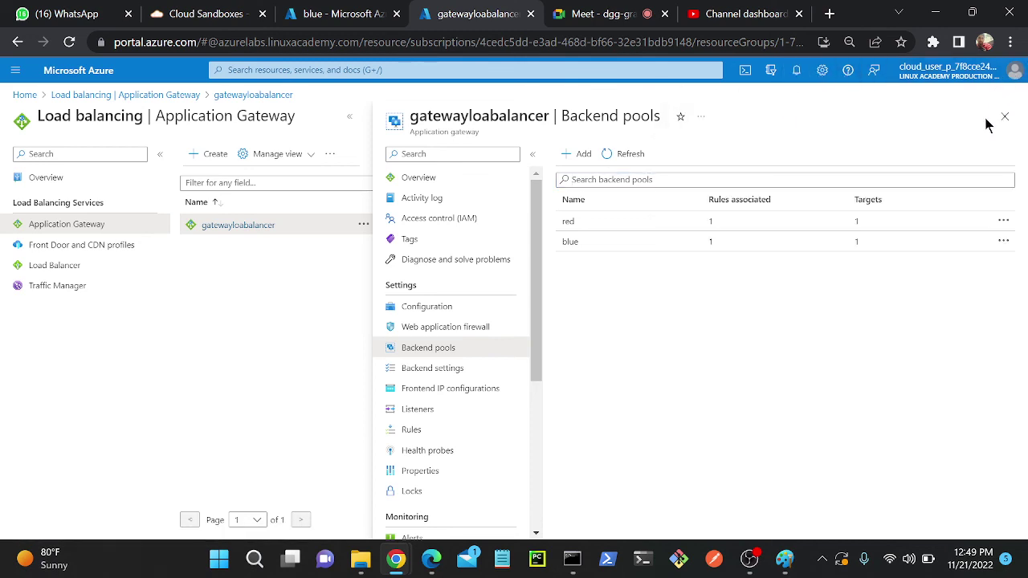
left_click(864, 225)
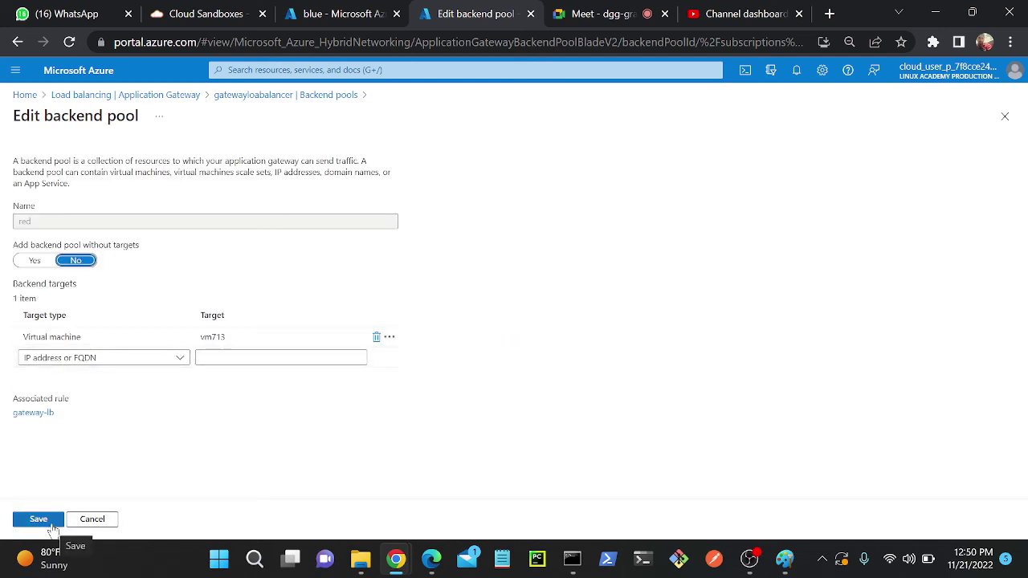
left_click(51, 525)
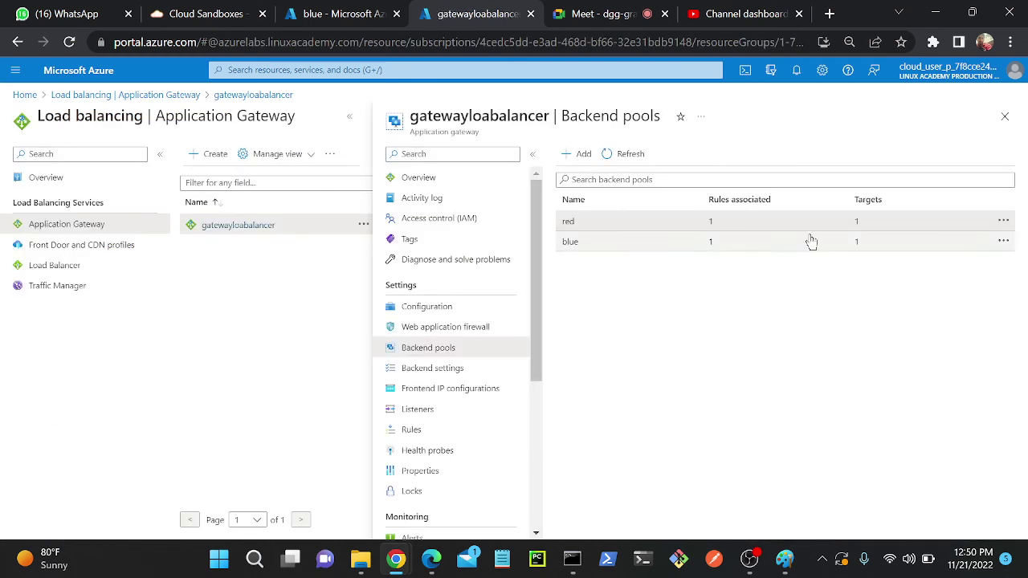
Remove the blue856 virtual machine target from the blue backend pool and save the pool without targets
left_click(811, 240)
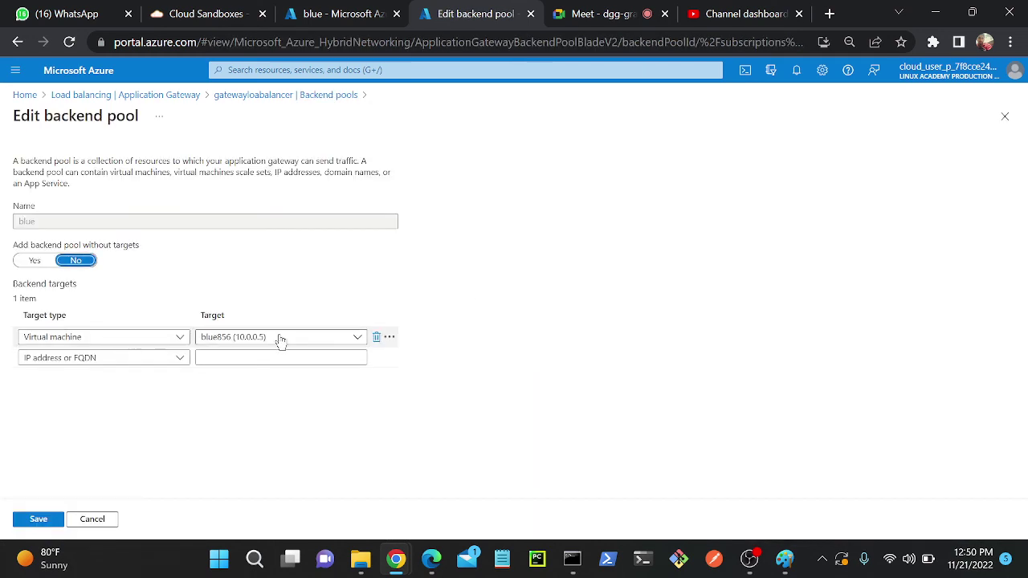
left_click(39, 519)
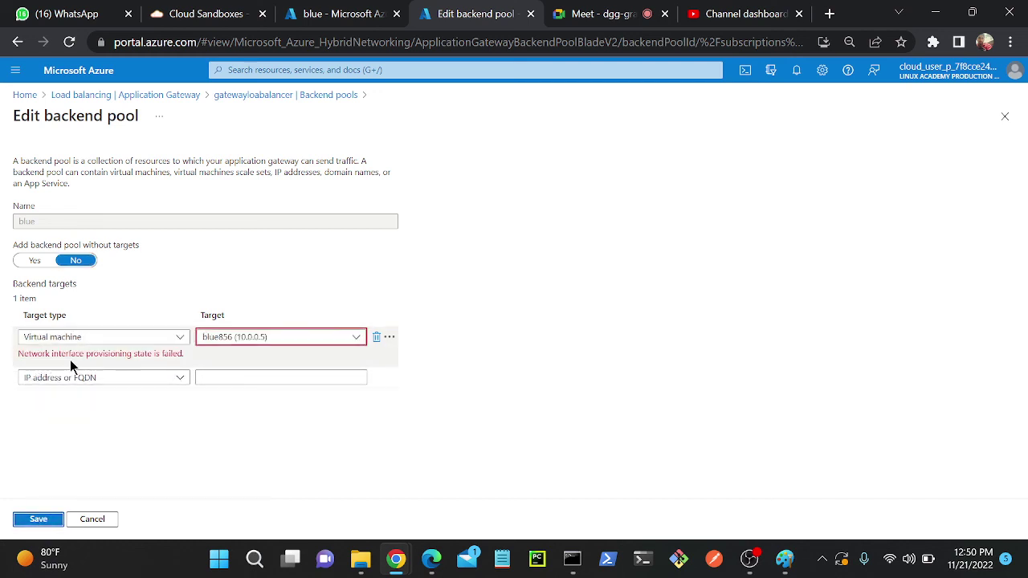
left_click(375, 340)
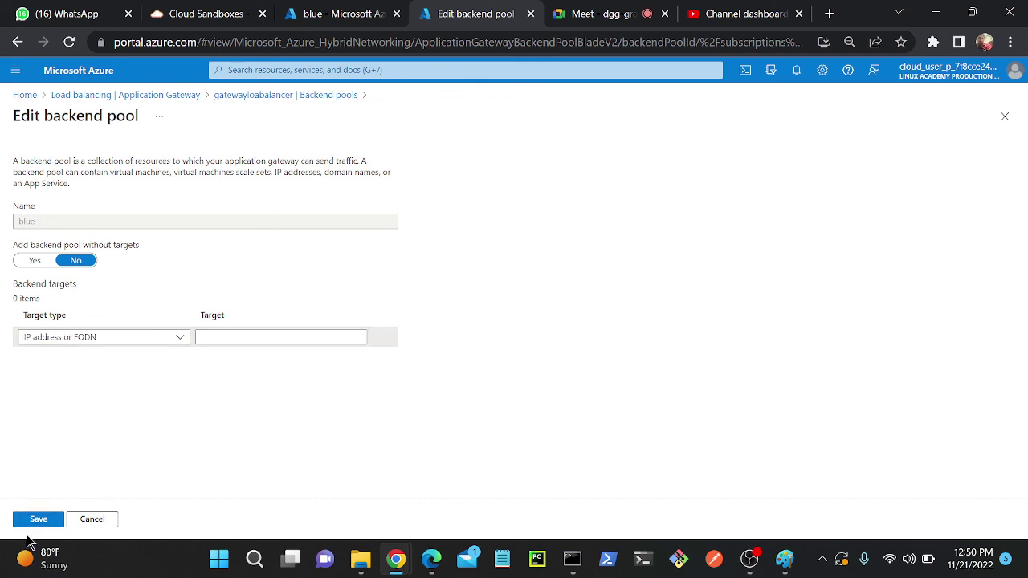
left_click(39, 523)
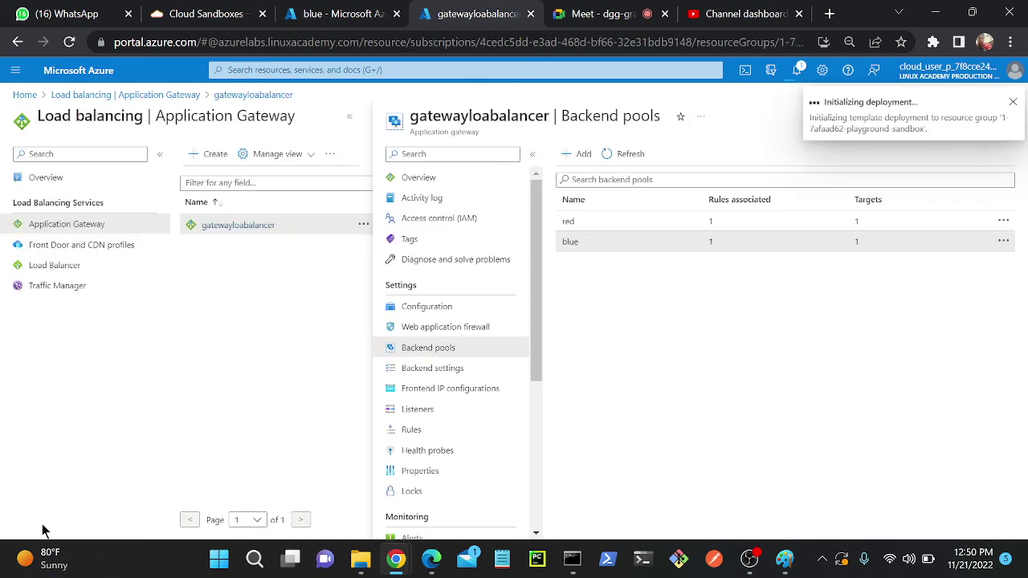
Reopen the red backend pool, review its target choices, and save it again with vm713 (10.0.0.4)
left_click(819, 224)
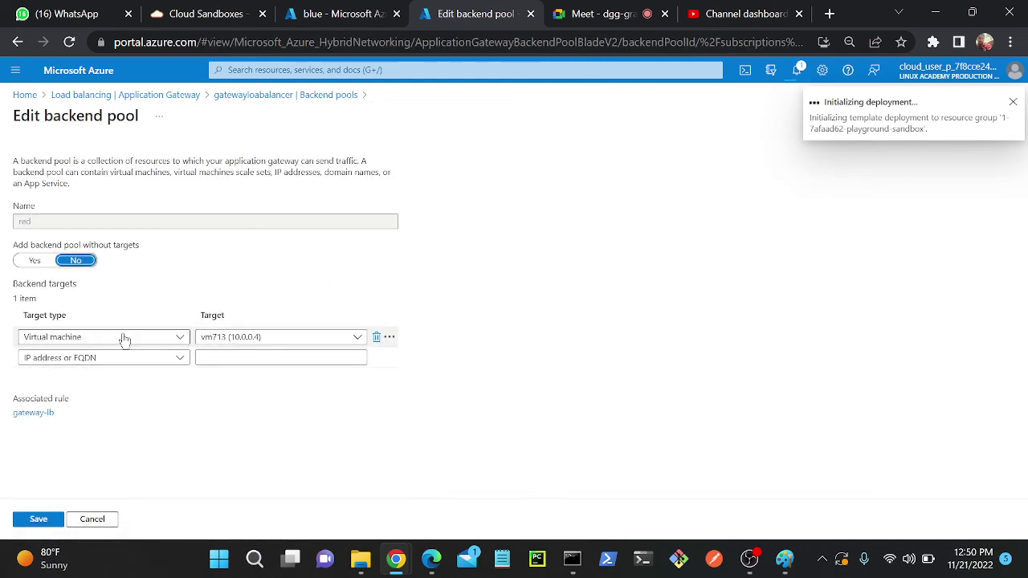
left_click(247, 339)
left_click(138, 405)
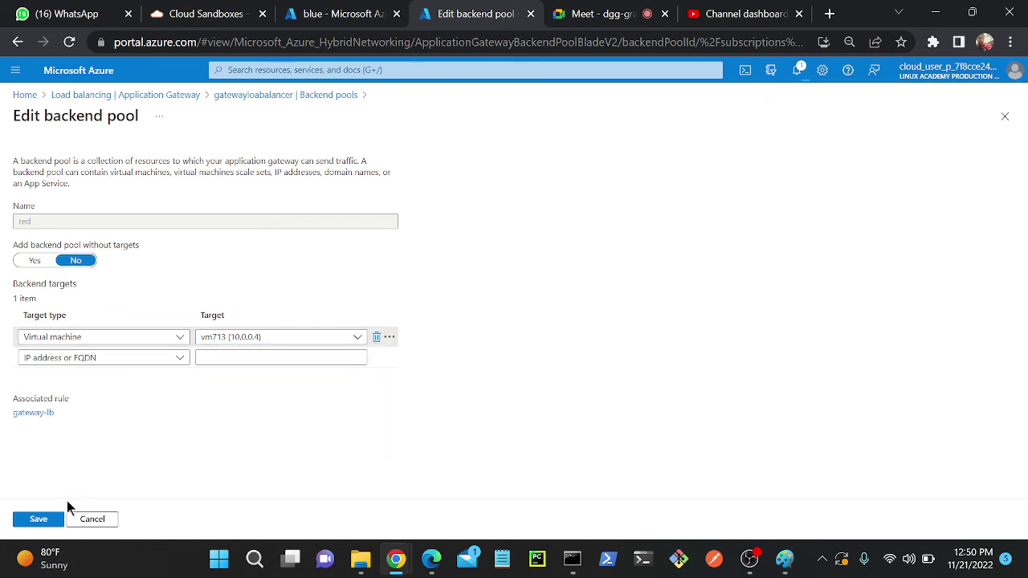
left_click(38, 520)
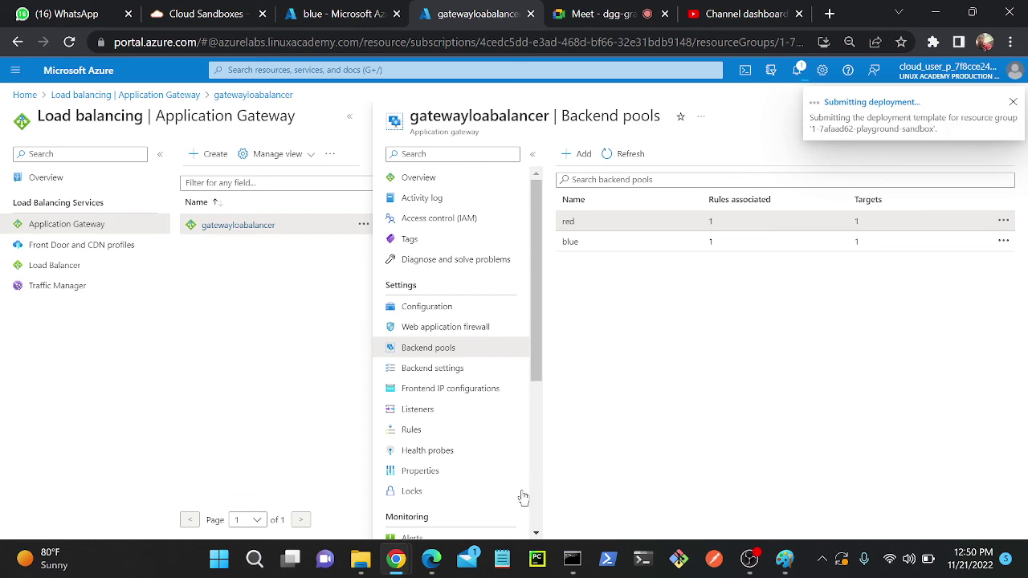
Switch to Edge, reload the gateway page at 104.42.194.92 repeatedly to test its response, and return to the Azure portal in Chrome
left_click(432, 559)
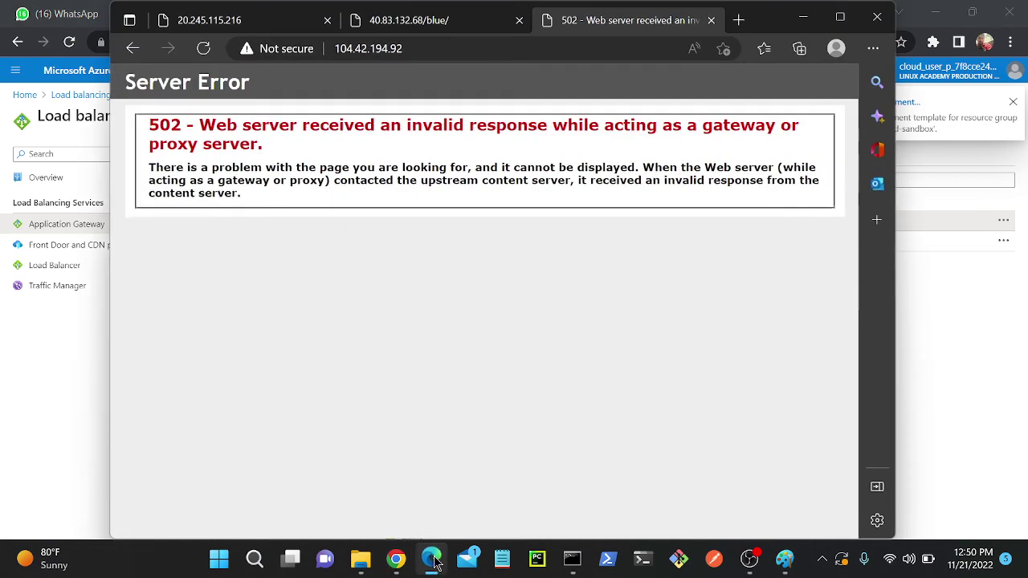
left_click(201, 50)
left_click(199, 55)
left_click(199, 55)
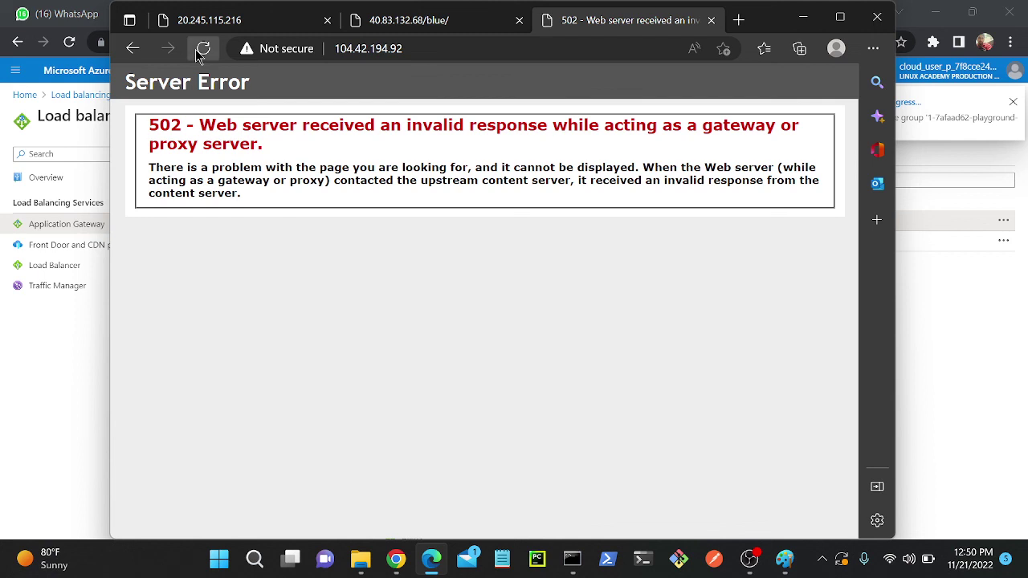
left_click(201, 51)
left_click(201, 50)
left_click(201, 50)
left_click(201, 53)
left_click(200, 53)
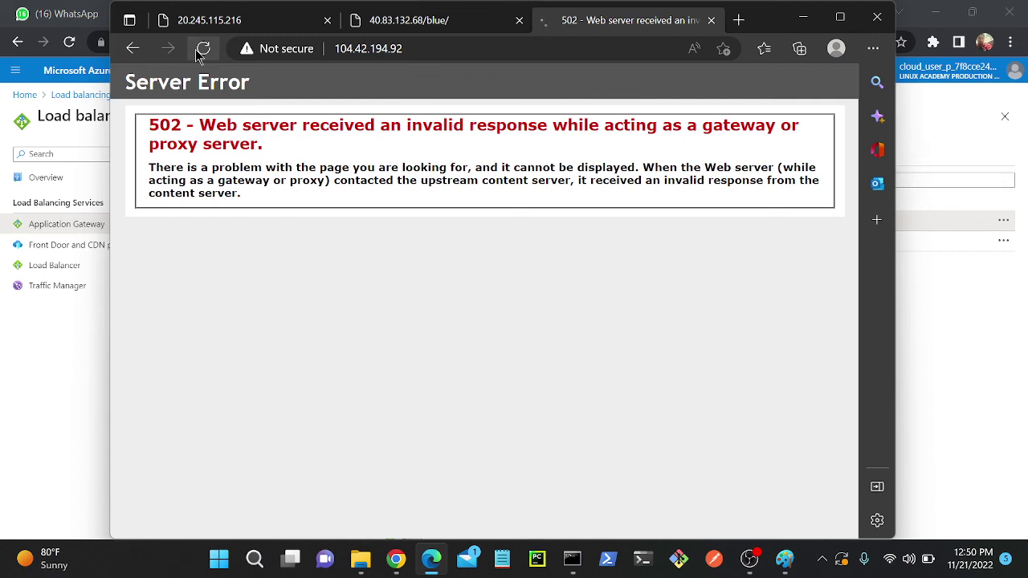
left_click(200, 53)
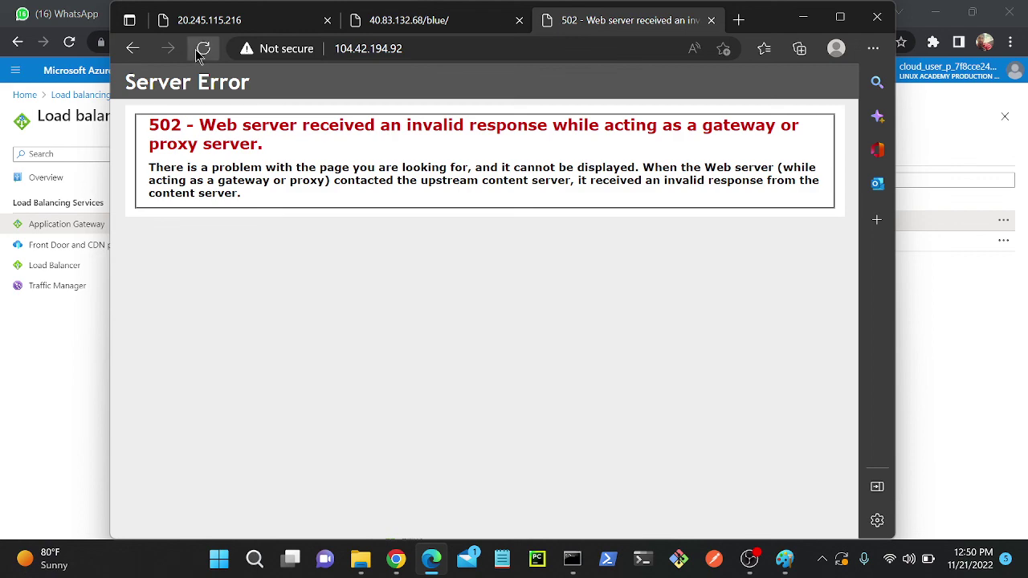
left_click(919, 305)
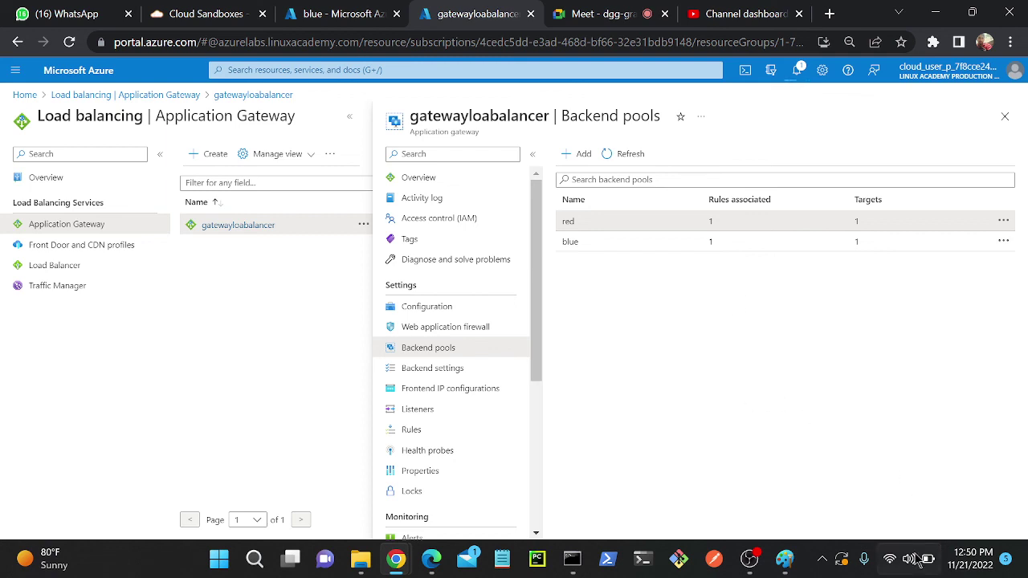
Dismiss the system notifications and open the red backend pool of the gateway to view its targets
left_click(969, 567)
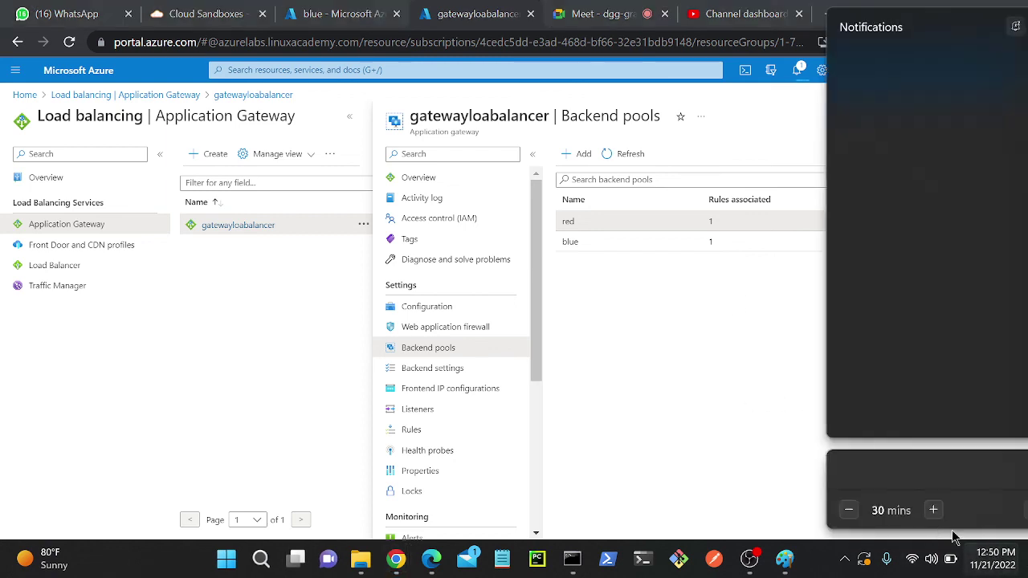
left_click(680, 358)
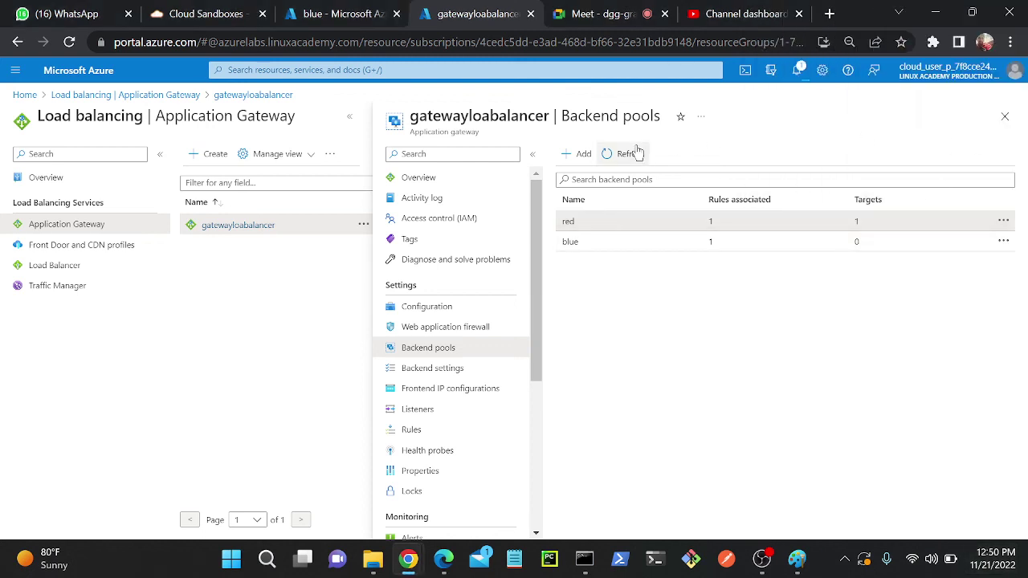
left_click(860, 222)
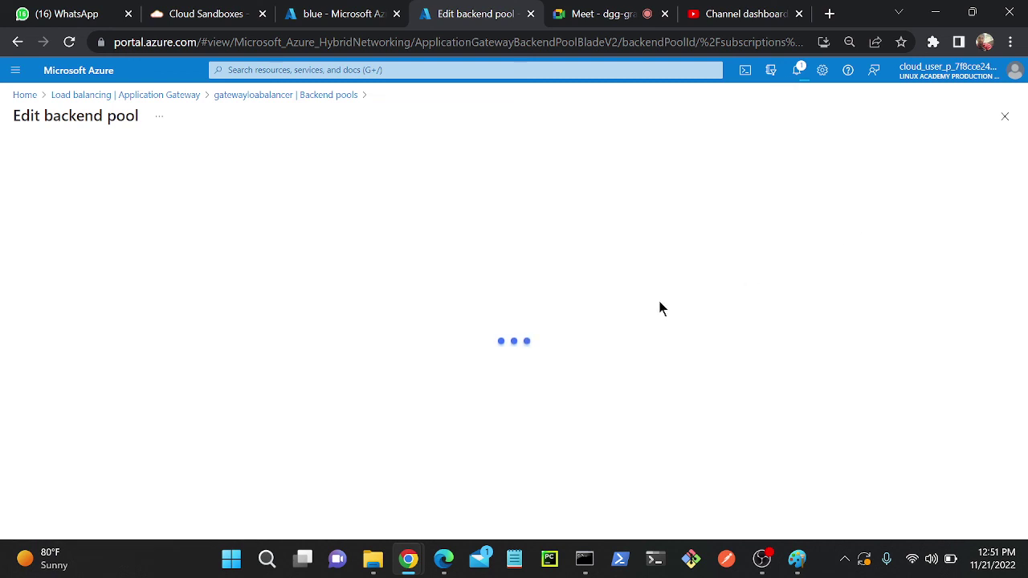
Switch to Edge and reload the gateway page at 104.42.194.92 repeatedly to check whether it responds
left_click(437, 559)
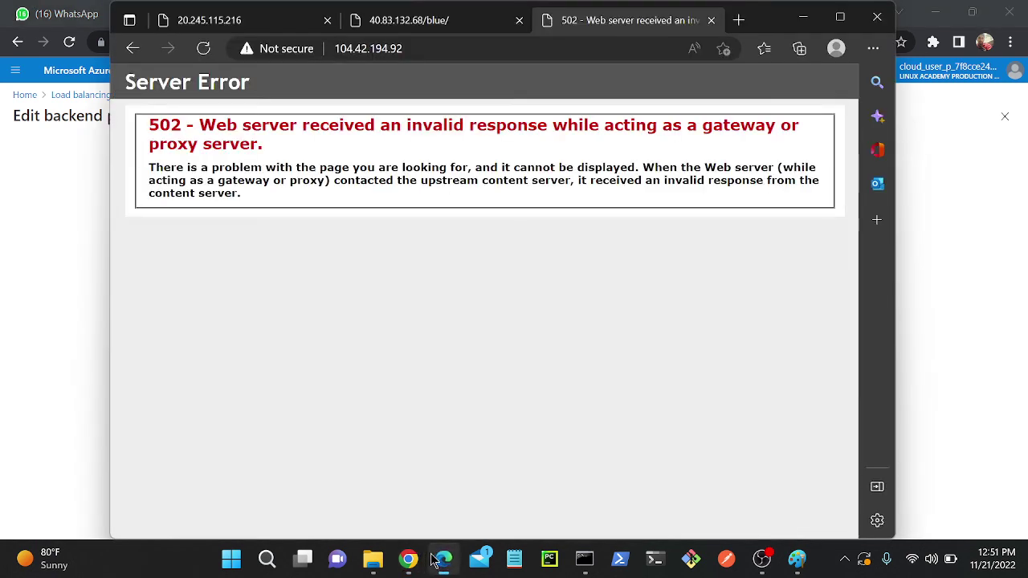
left_click(205, 49)
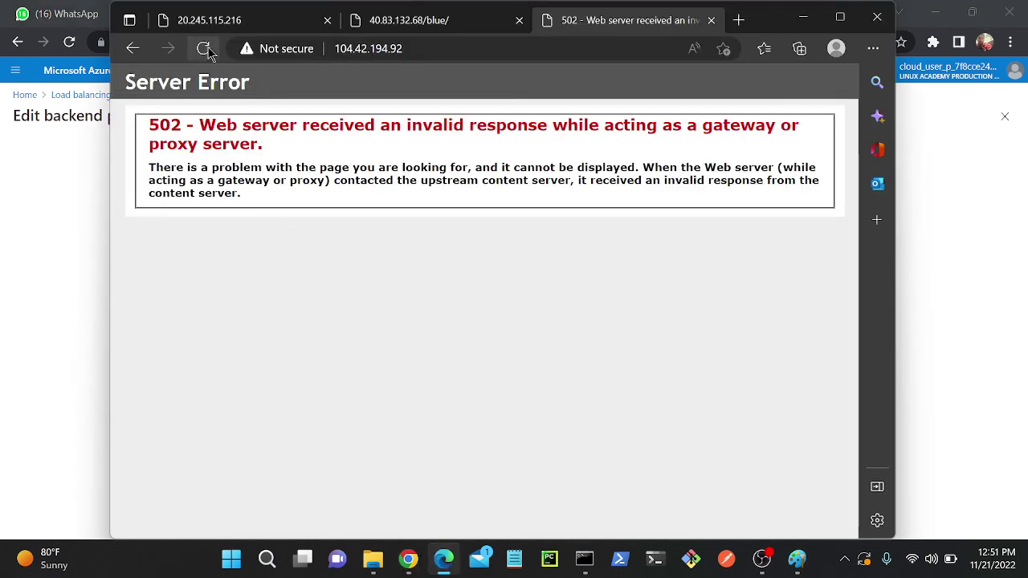
left_click(205, 49)
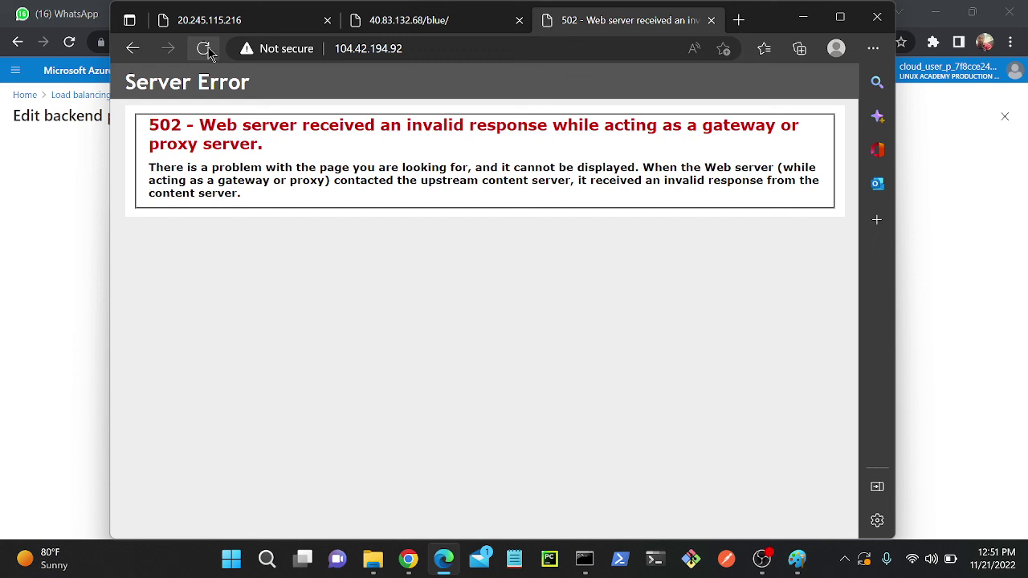
left_click(208, 48)
left_click(208, 48)
left_click(208, 49)
left_click(205, 49)
left_click(204, 49)
left_click(206, 49)
Return to the red pool's edit page in Chrome and switch to OBS to reach the recording controls
left_click(25, 194)
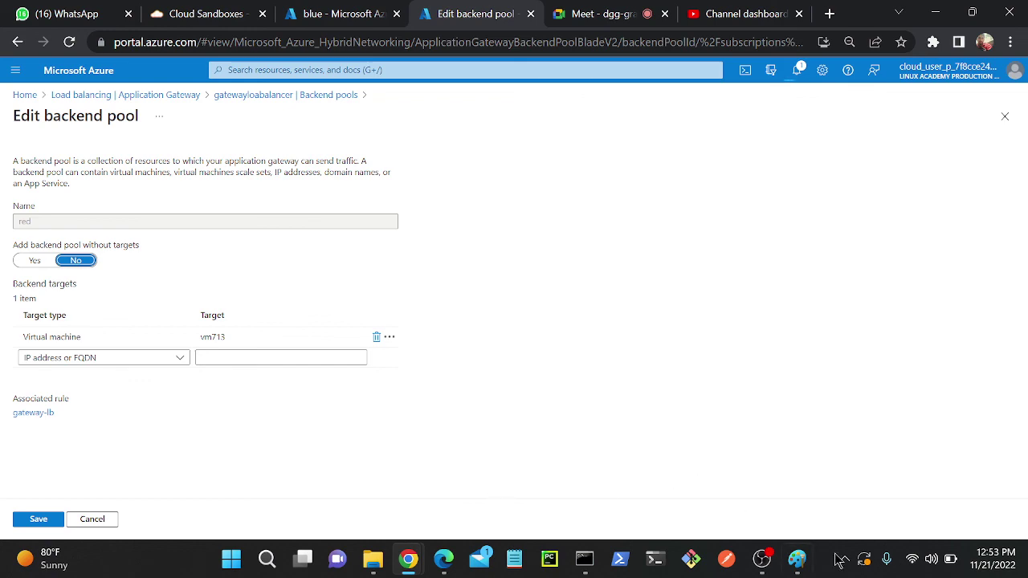
left_click(761, 558)
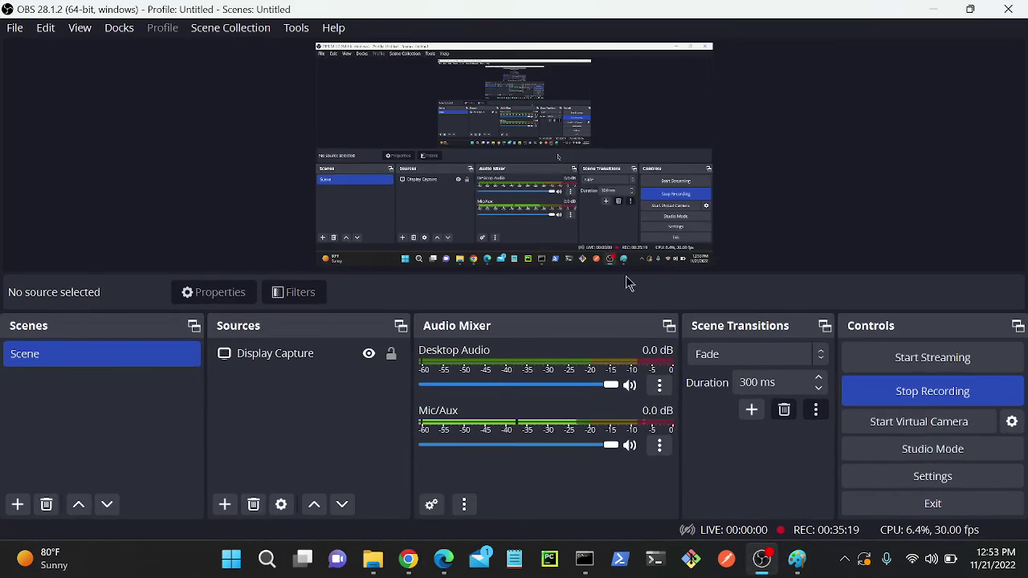